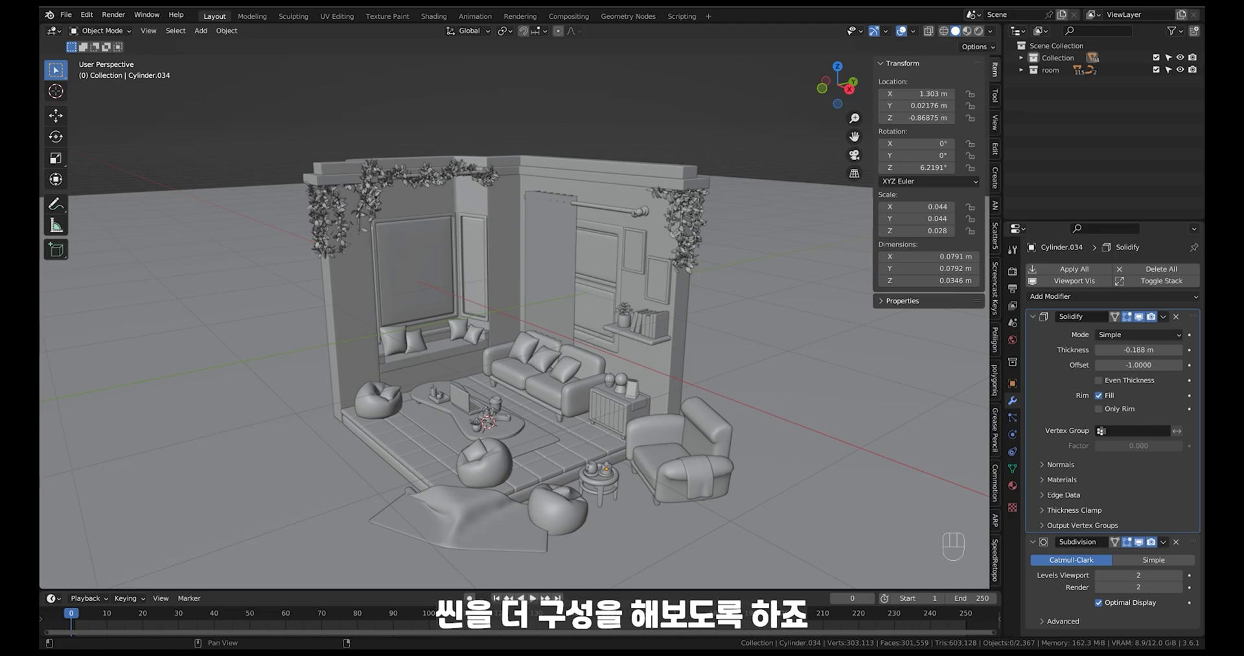
Step: Select all objects and raise them about 1.1 m along Z so the floor sits at height zero
middle_click_drag(704, 189, 584, 421)
left_click_drag(750, 112, 350, 488)
middle_click_drag(589, 391, 504, 337)
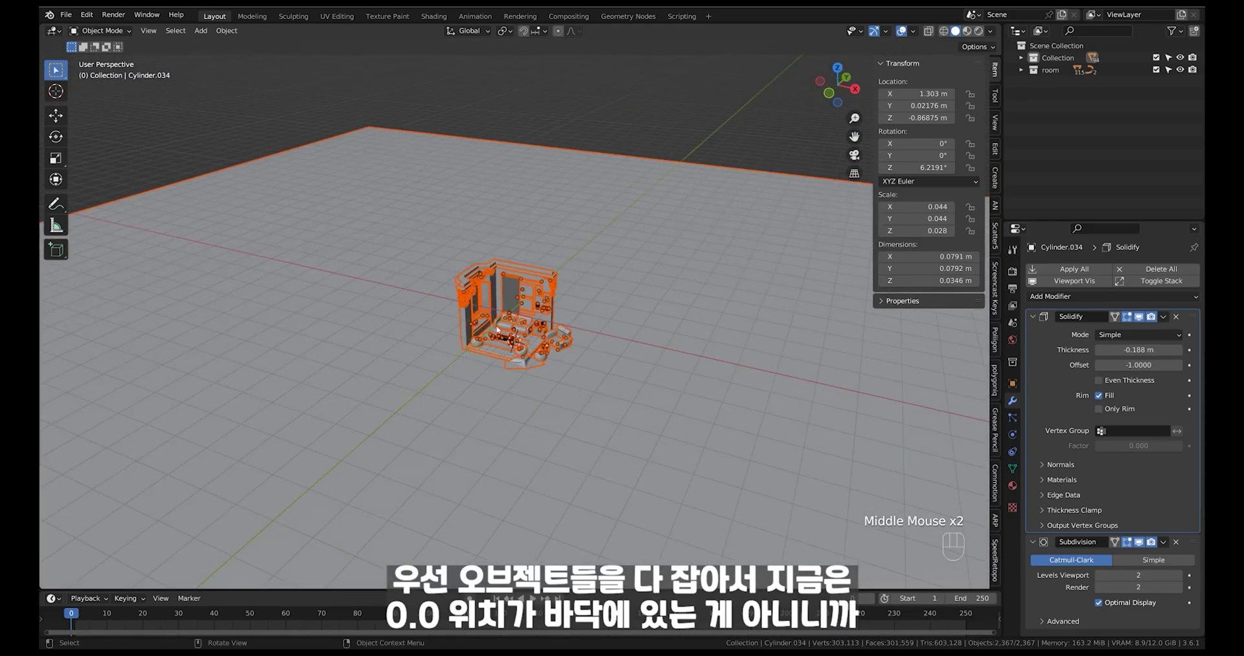
mouse_move(596, 373)
middle_mouse_down()
mouse_move(557, 374)
mouse_move(583, 372)
middle_mouse_up()
middle_click_drag(583, 372, 589, 373, "ctrl")
key("g")
key("z")
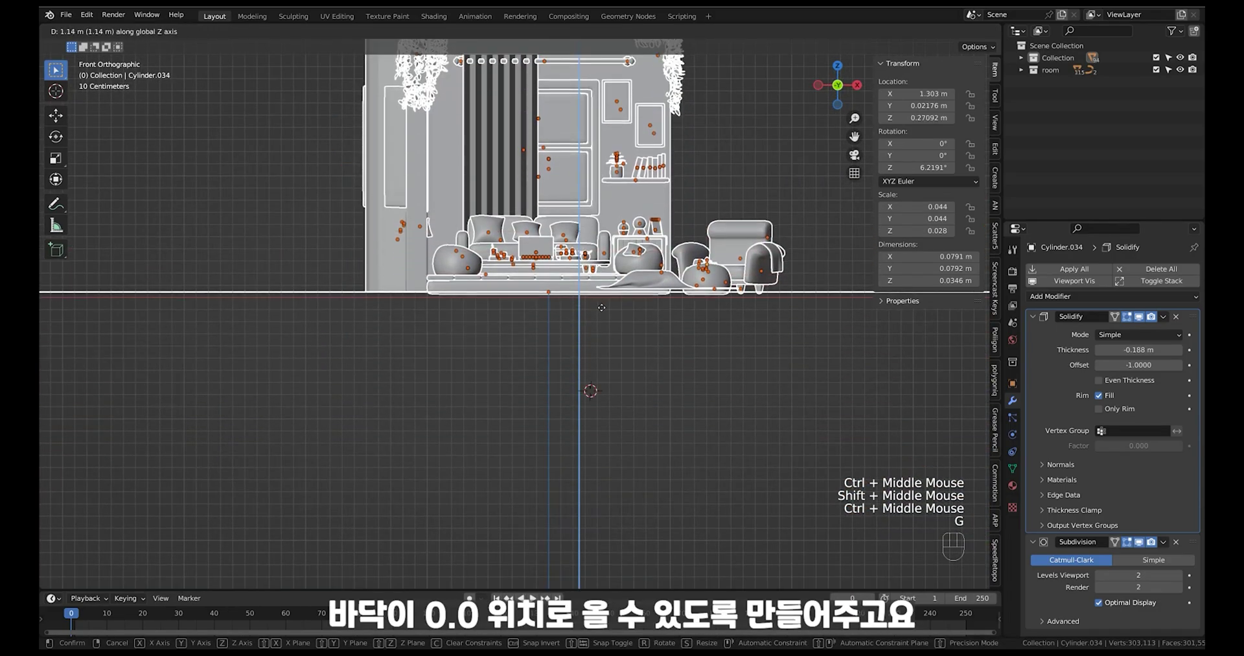
left_click(604, 311)
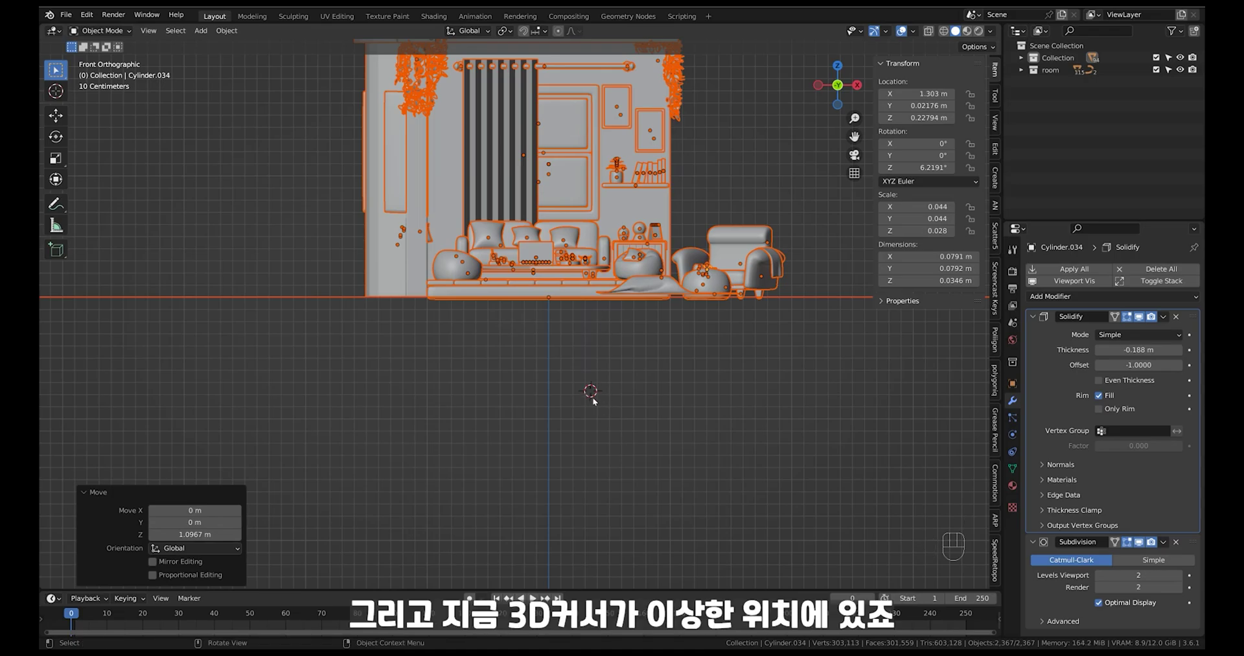
Step: Reset the 3D cursor to the world origin and deselect all objects
key("shift+c")
middle_click_drag(663, 394, 607, 305)
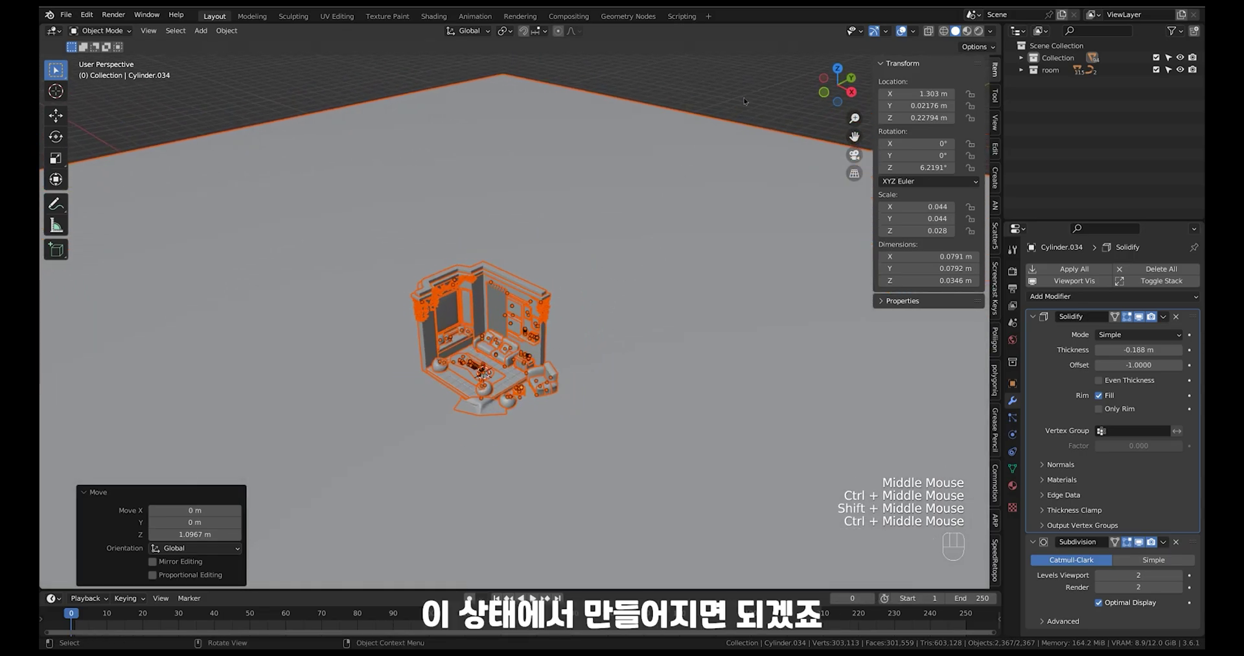
left_click(578, 365)
Step: Add a camera at the world origin and raise it about 3.06 m along the Z axis
middle_click_drag(578, 365, 622, 320, "shift")
key("shift+a")
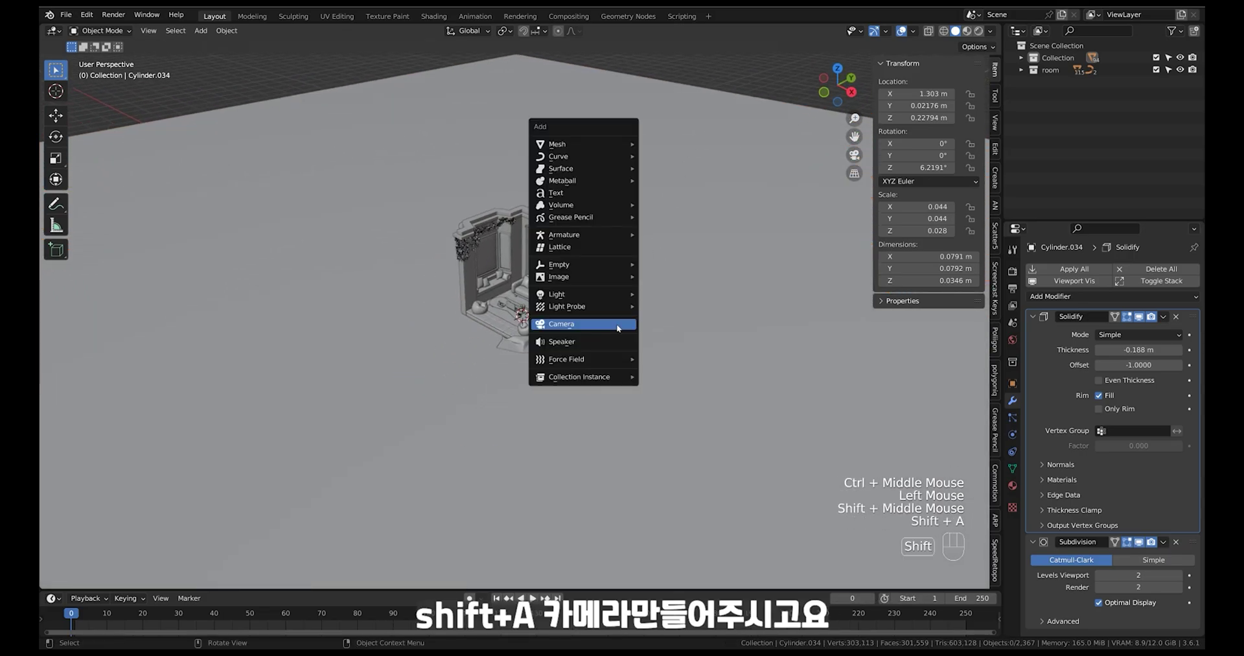
left_click(618, 329)
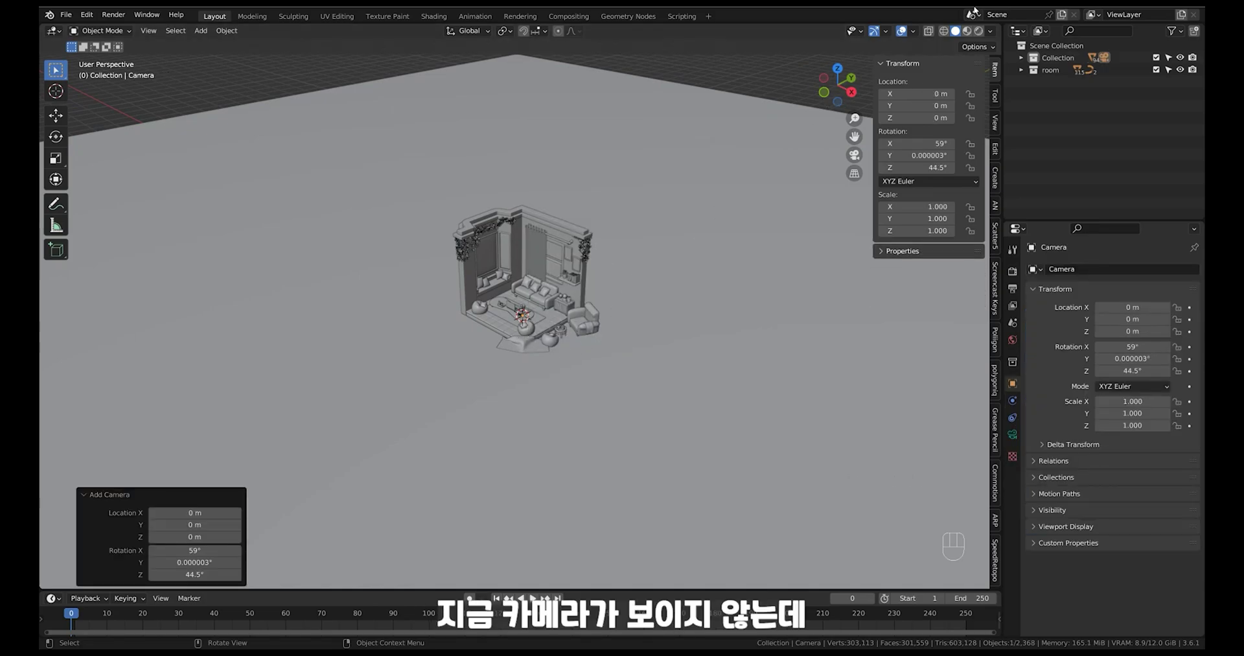
middle_click_drag(588, 350, 579, 352)
key("g")
key("z")
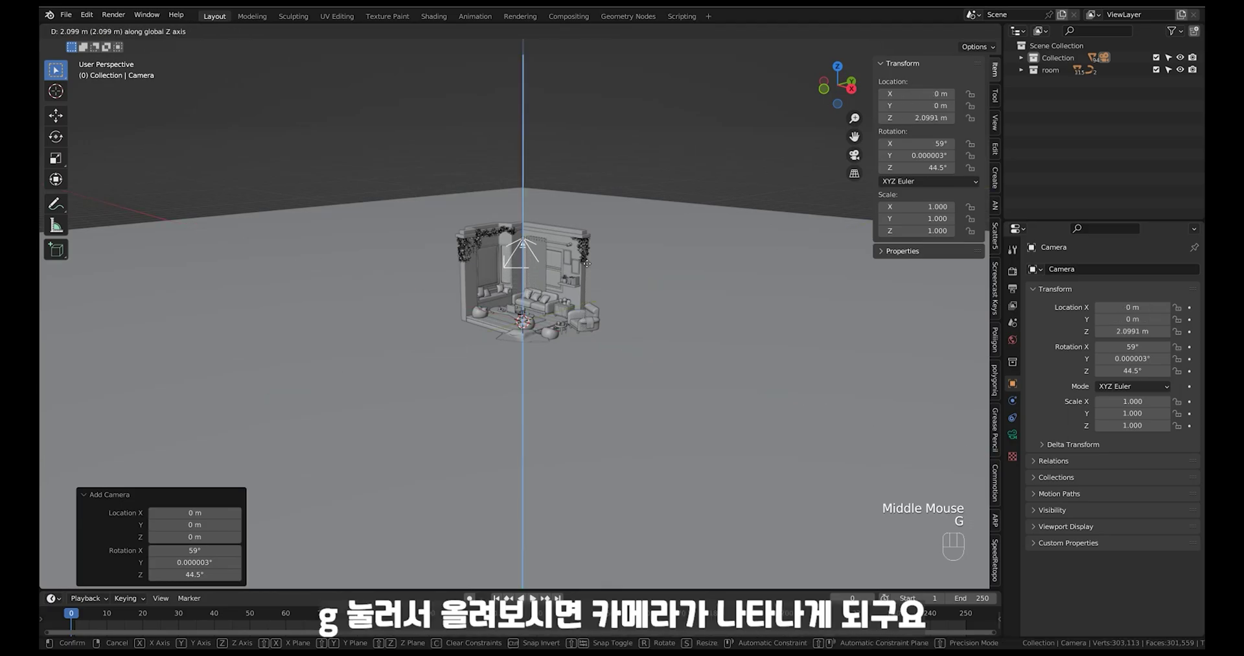
key("Return")
Step: Split the 3D viewport in two, hide the new area's toolbar and sidebar, and set it to the camera view
middle_click_drag(622, 214, 629, 280)
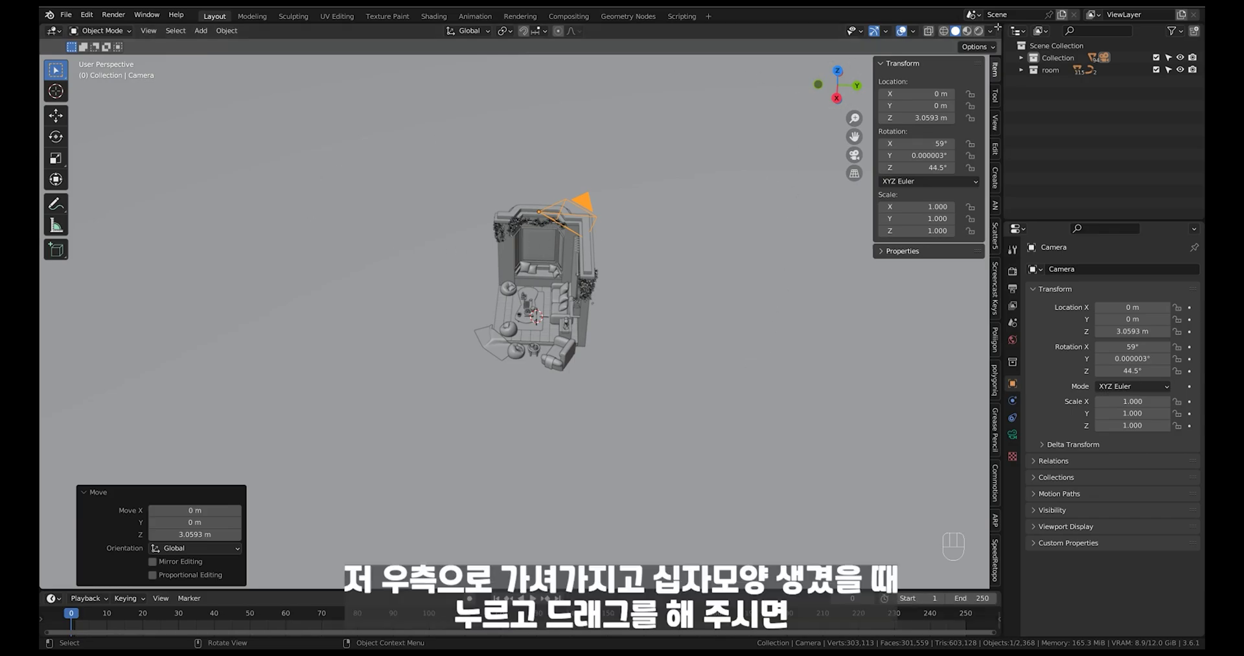
left_click_drag(998, 27, 360, 320)
left_click(300, 322)
key("n")
key("t")
left_click(285, 259)
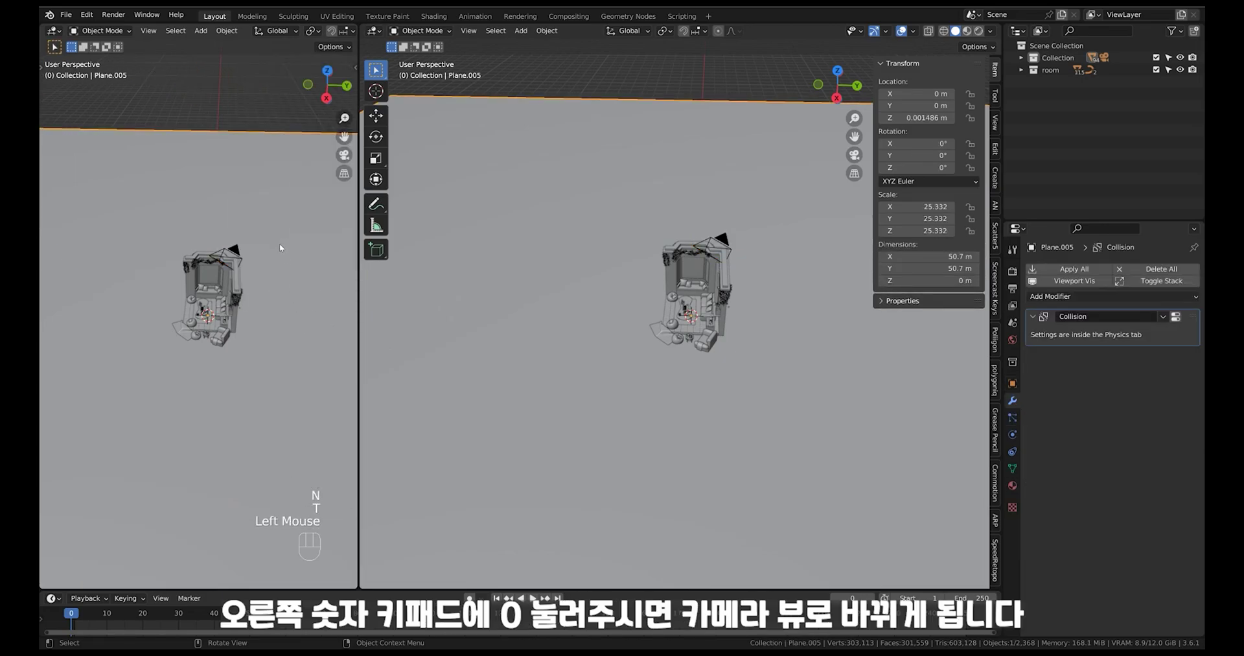
key("KP_0")
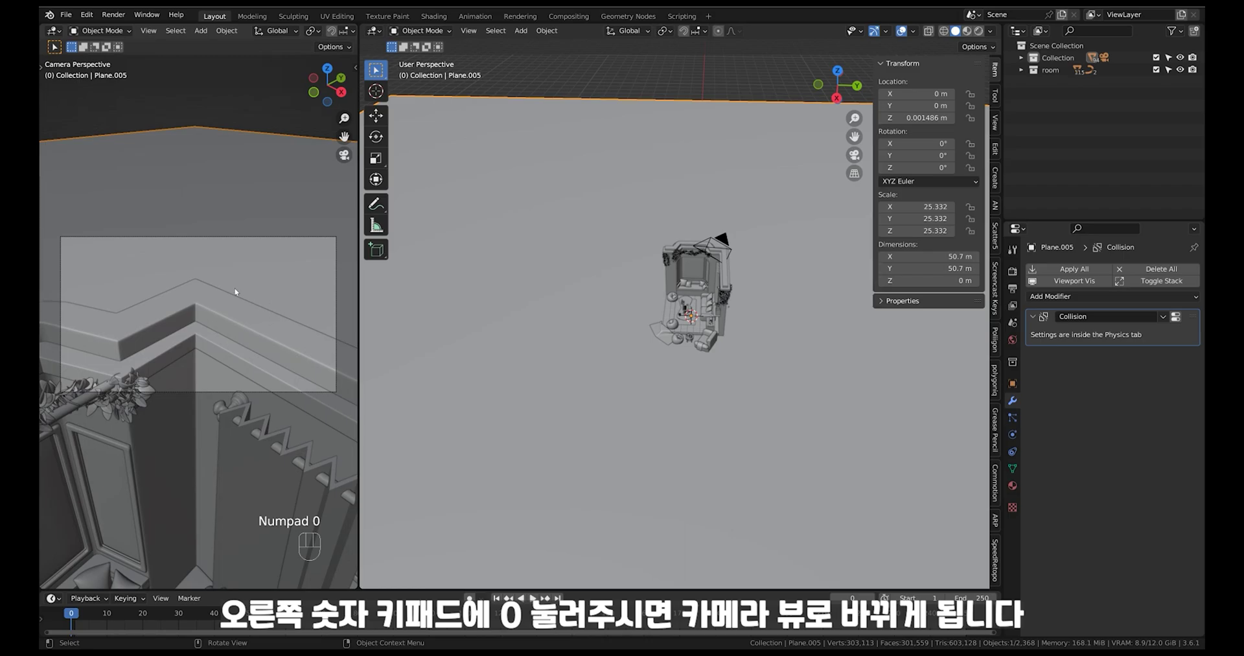
Step: Move the camera about -3.15 m along the Y axis
middle_click_drag(527, 275, 701, 252)
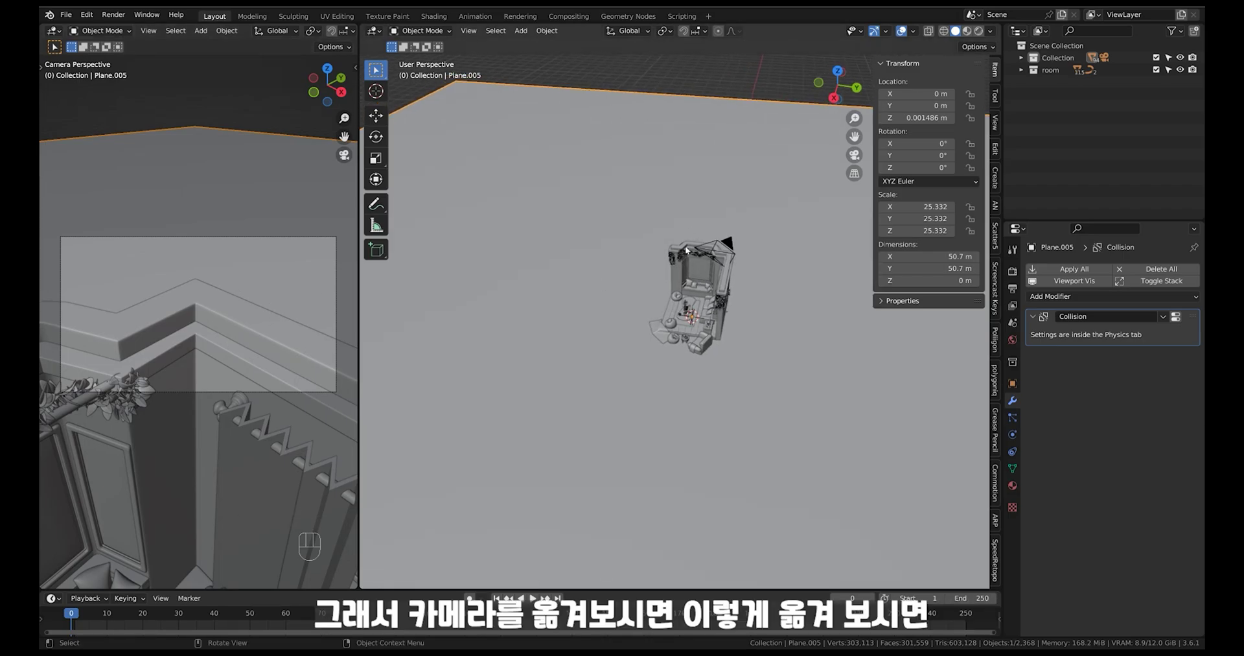
left_click(701, 251)
key("g")
key("y")
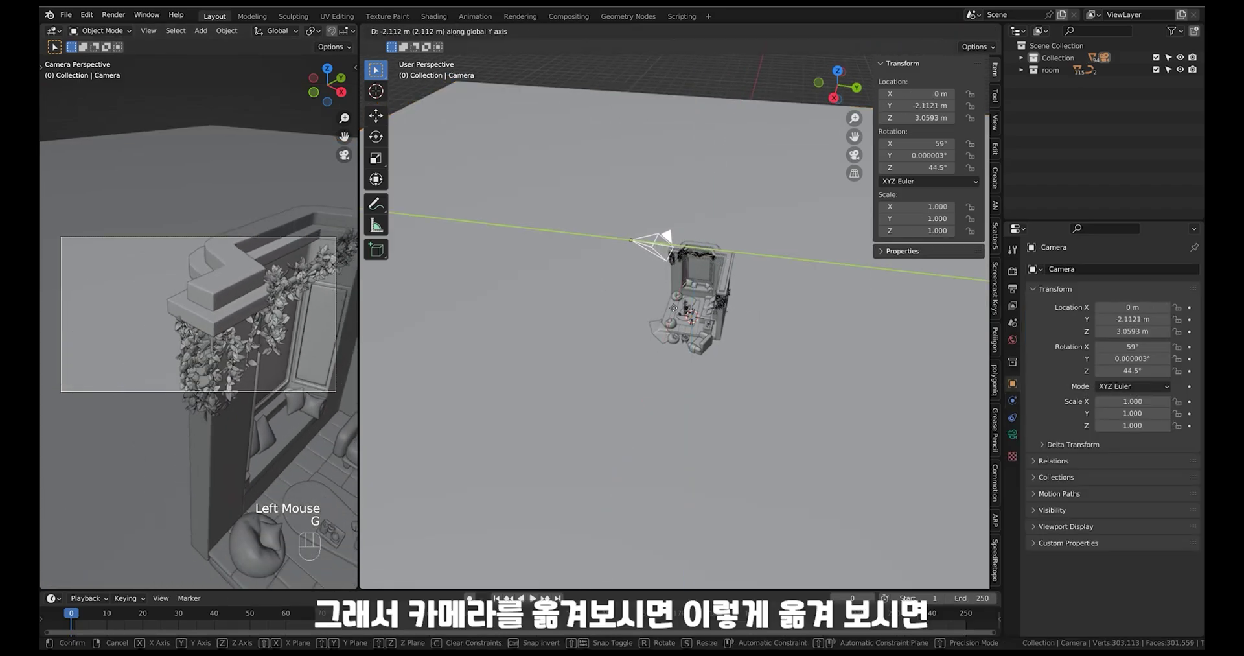
left_click(654, 311)
Step: Move the camera about 3.2 m along the X axis so the room fills the camera view
key("g")
middle_click_drag(654, 311, 788, 363)
key("g")
right_click(723, 371)
key("g")
key("x")
left_click(807, 338)
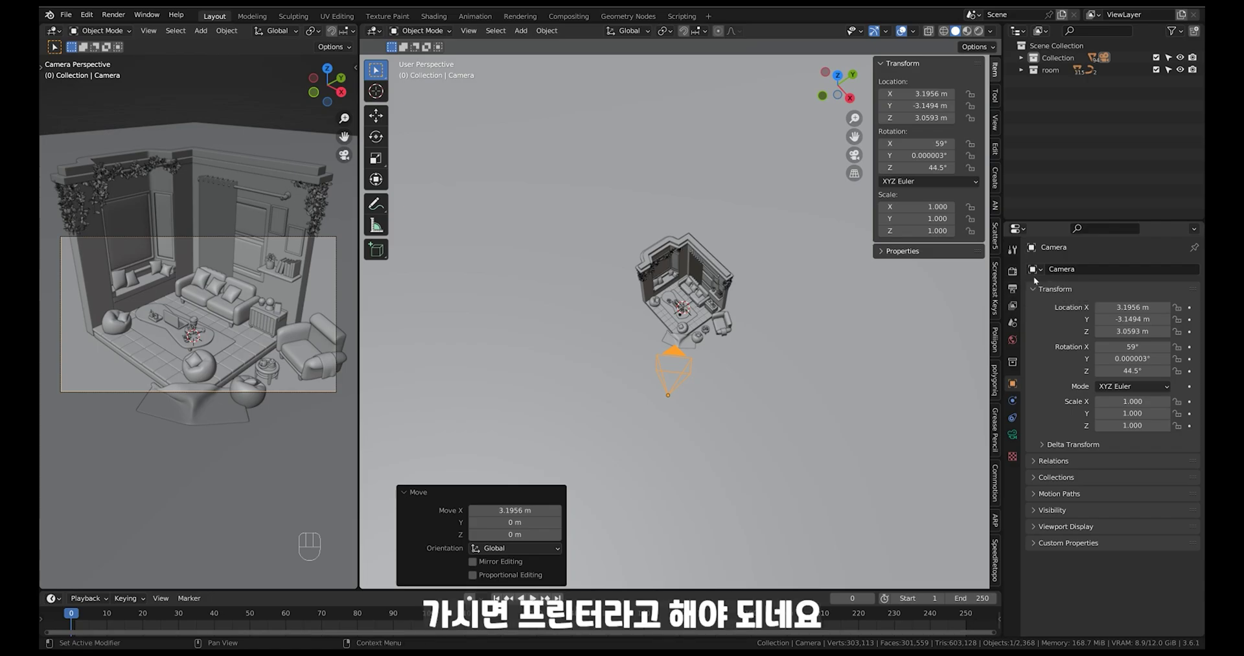
Step: Make the render output square by copying the 1920 px X resolution into the Y resolution
left_click(1013, 291)
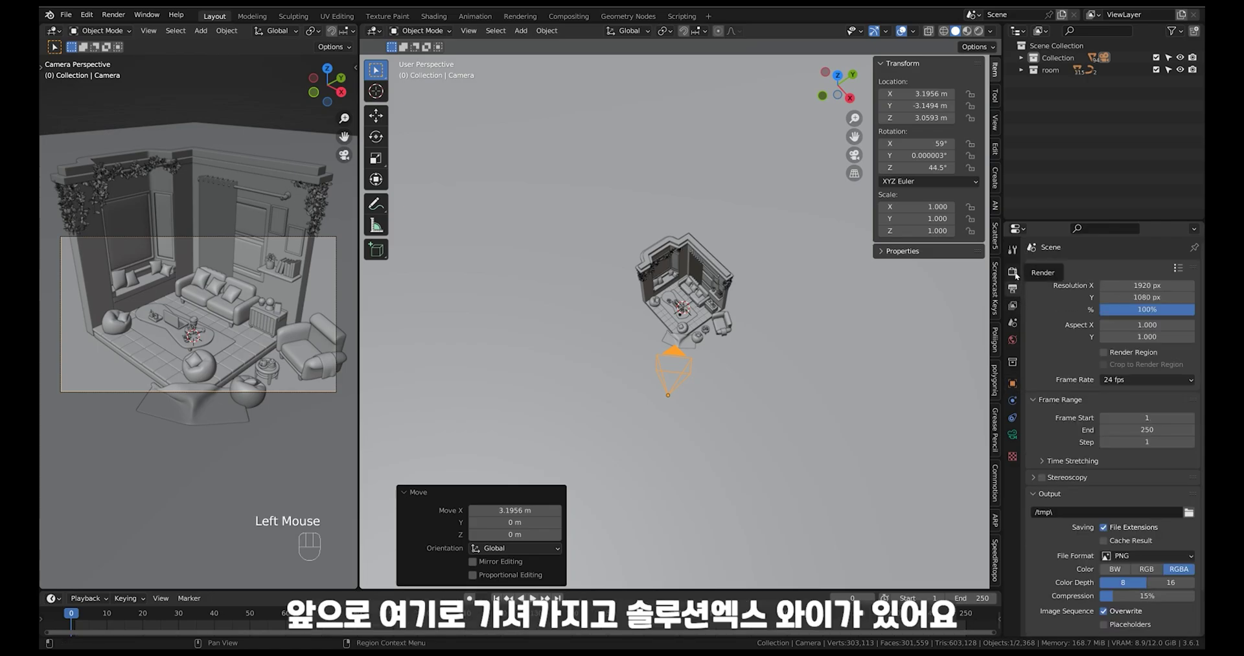
double_click(1160, 286)
key("ctrl+c")
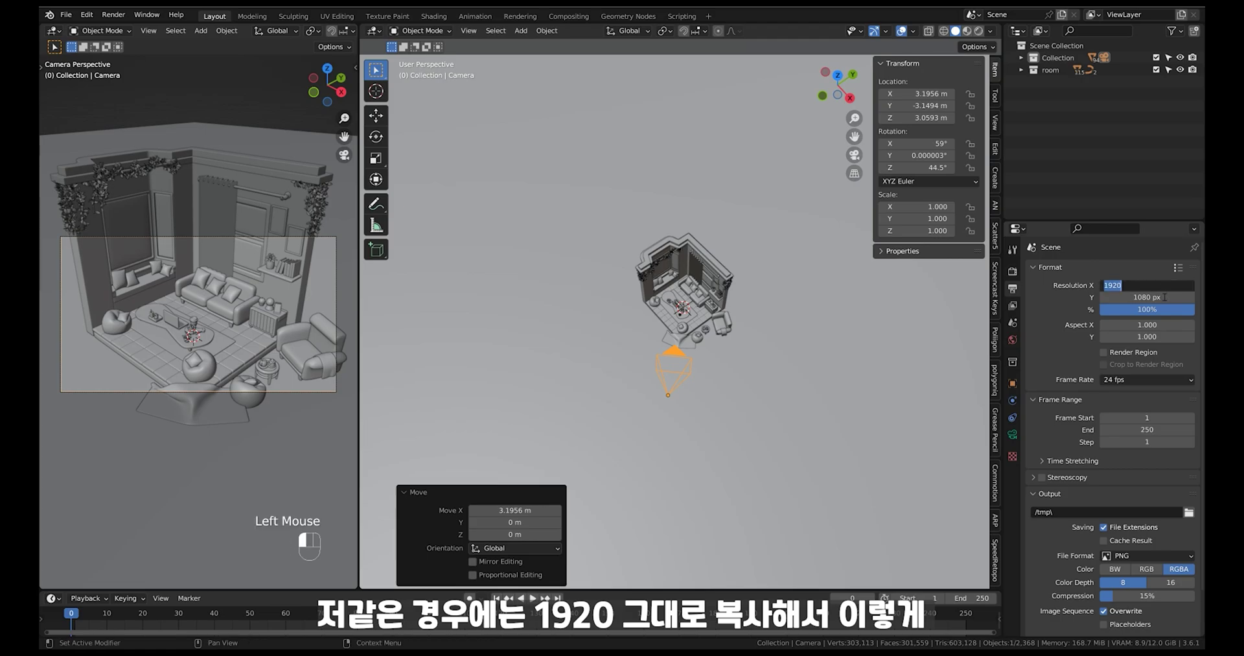
double_click(1167, 296)
key("ctrl+v")
key("Return")
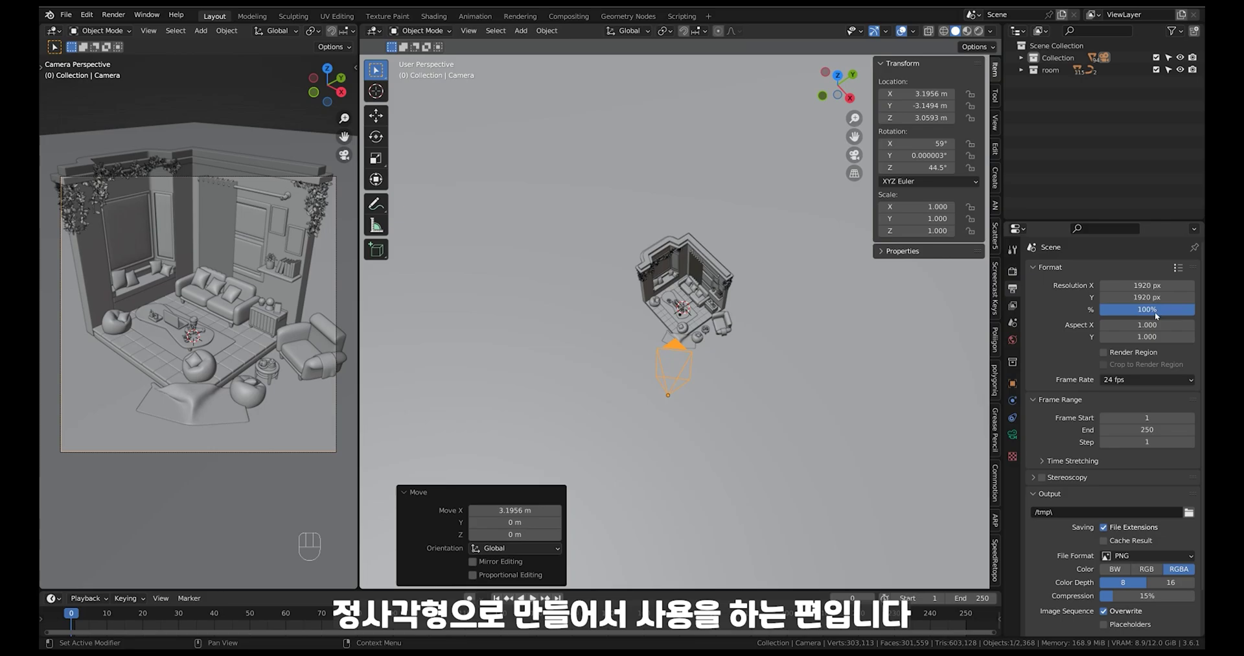
middle_click_drag(713, 393, 733, 341)
key("g")
left_click(730, 350)
middle_click_drag(733, 340, 731, 317, "ctrl")
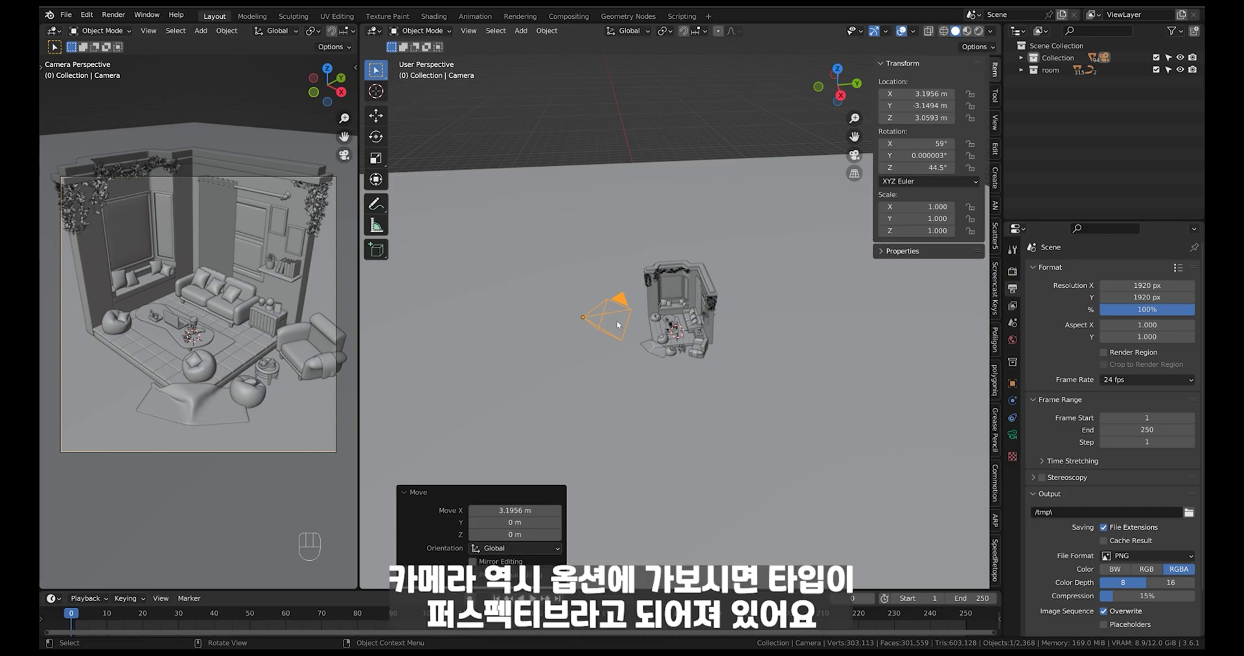
Step: Change the camera's lens type to Orthographic
left_click(1012, 434)
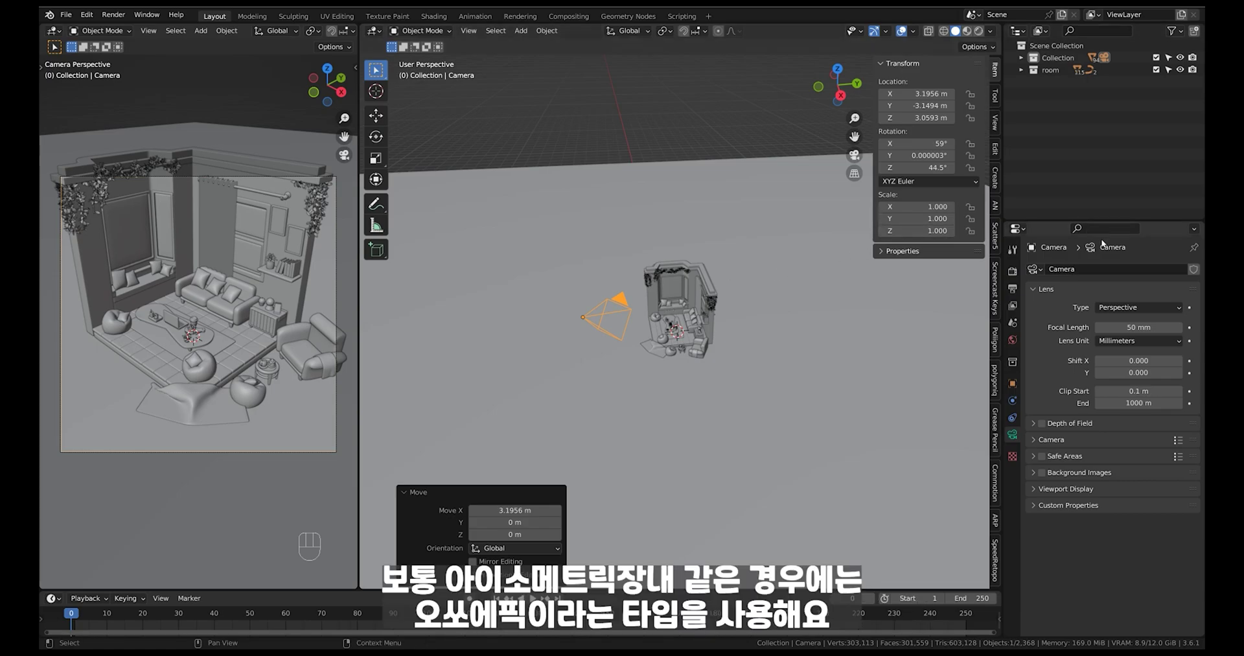
left_click(1126, 309)
left_click(1151, 334)
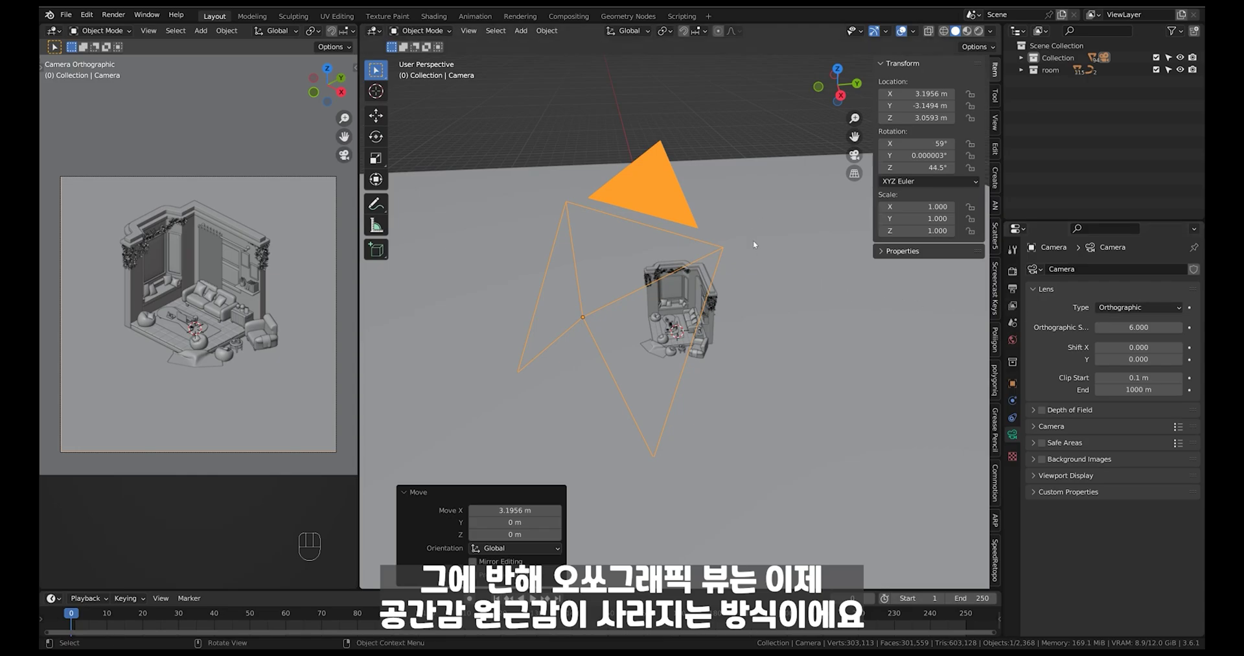
Step: Lower the ground plane about 5.5 m along the Z axis to expose the grid lines
left_click(751, 224)
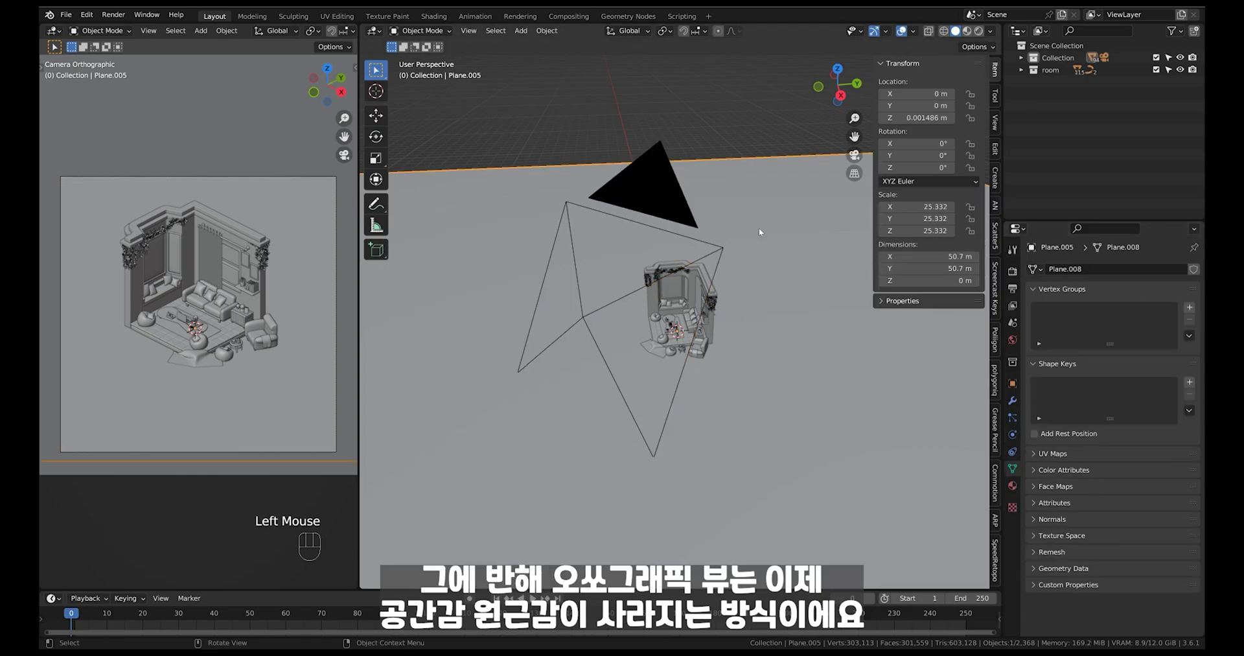
middle_click(769, 356)
key("g")
key("z")
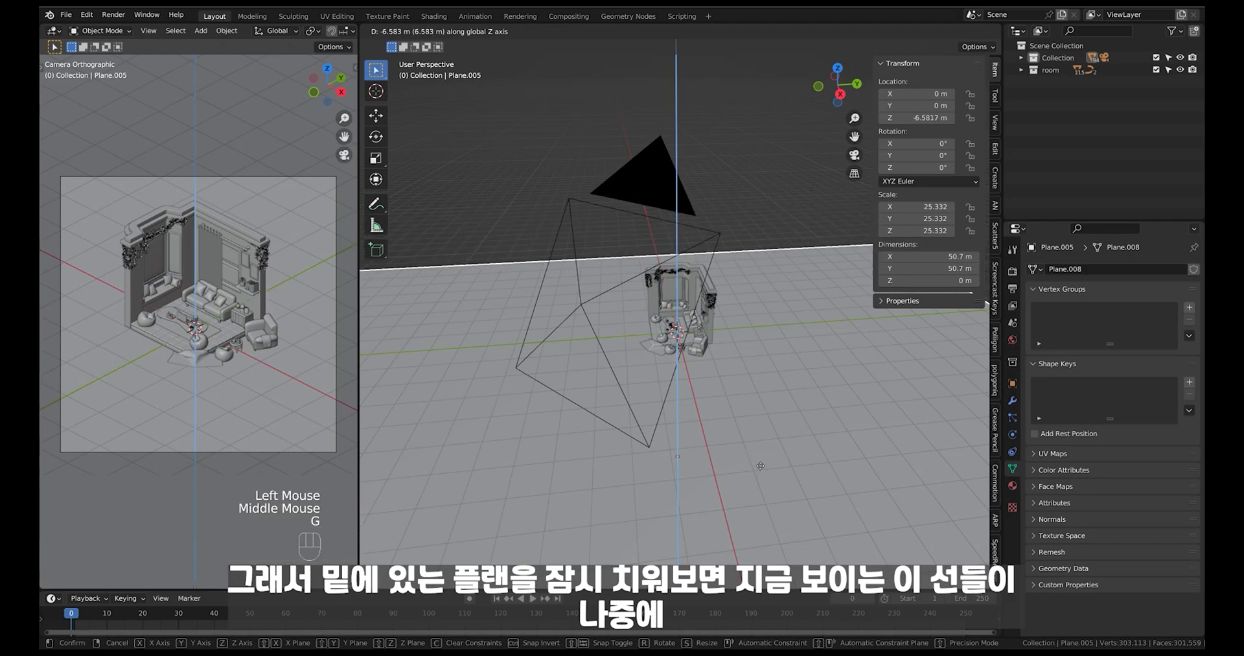
left_click(762, 452)
left_click(572, 340)
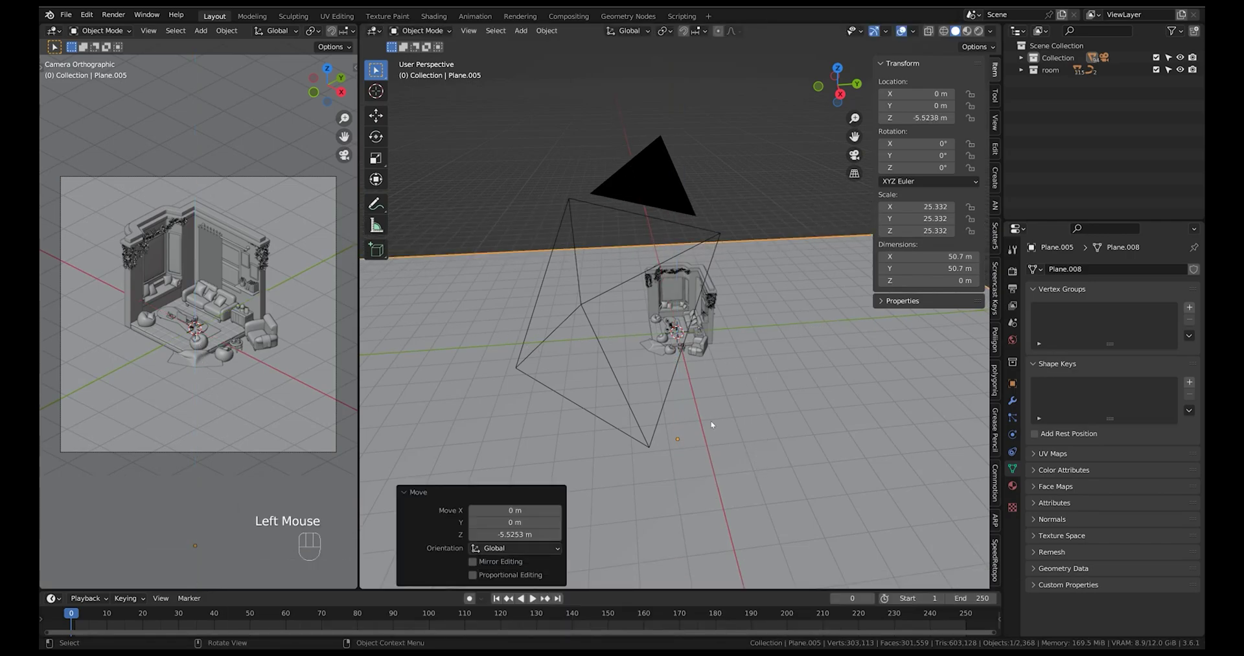
Step: Switch the camera's lens type to Perspective for comparison, then back to Orthographic
left_click(690, 208)
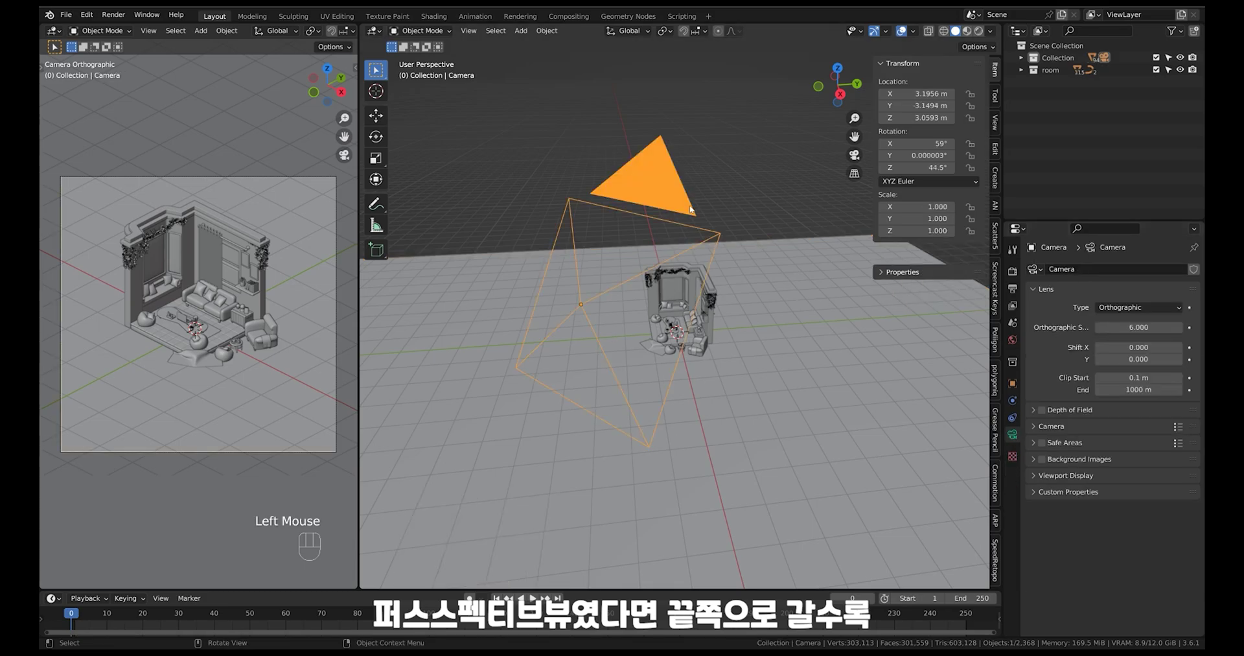
left_click(1152, 307)
left_click(1134, 312)
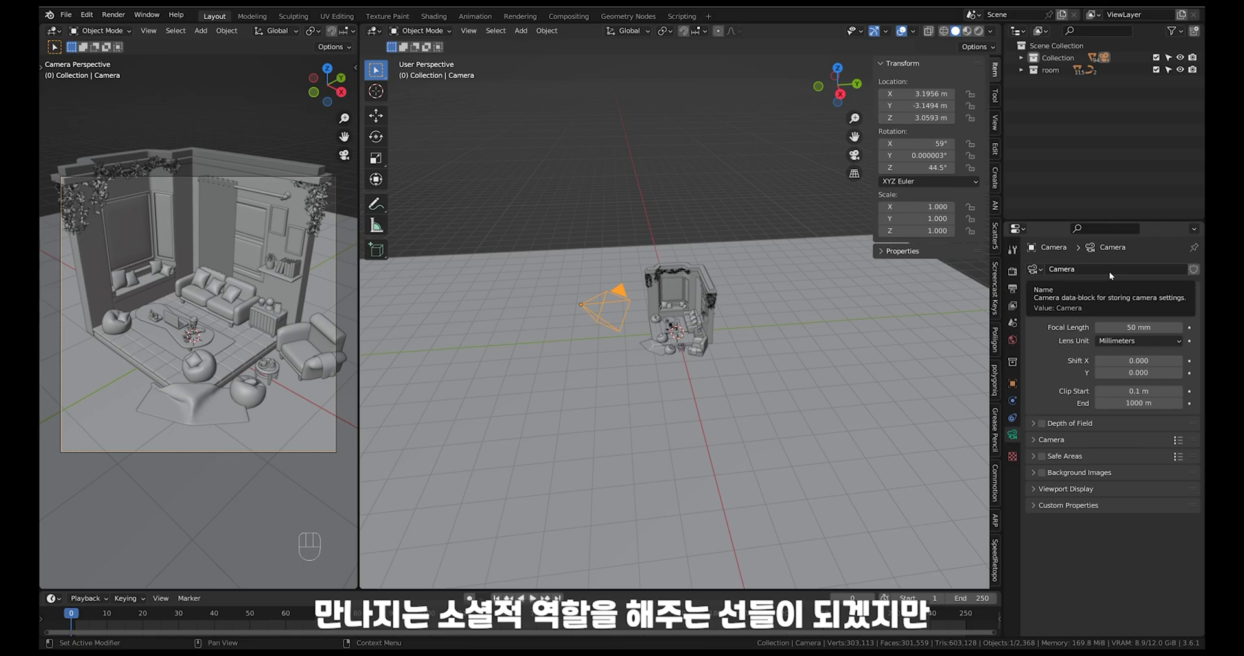
left_click(1140, 307)
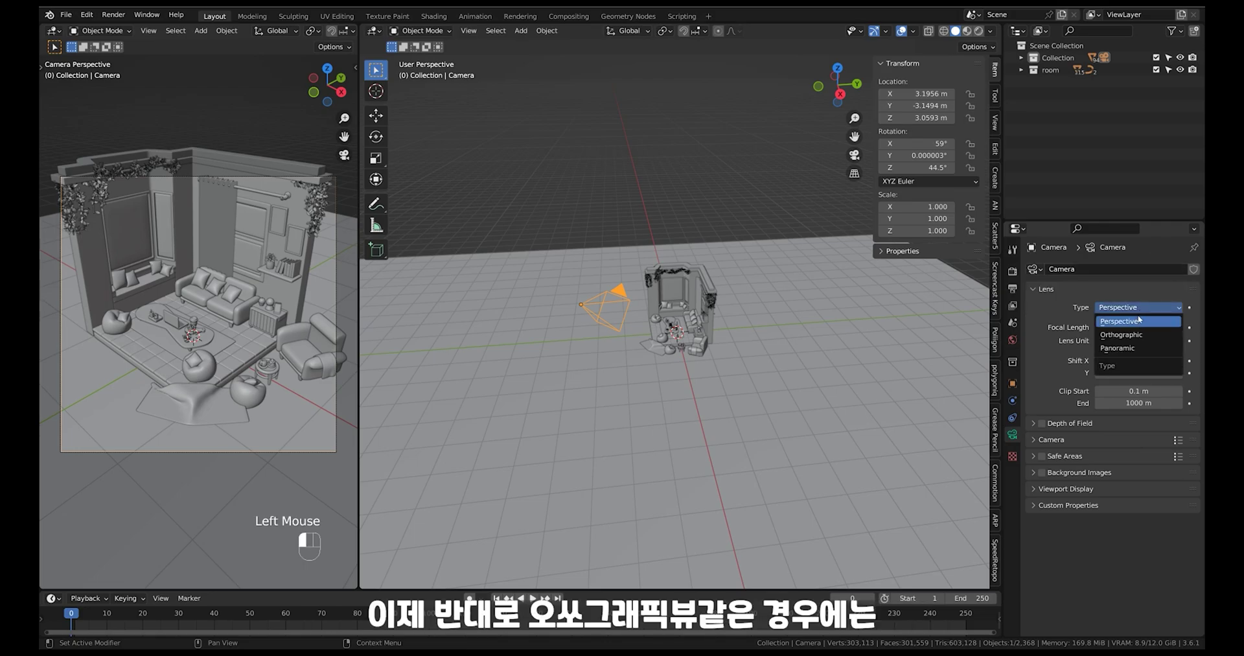
left_click(1130, 328)
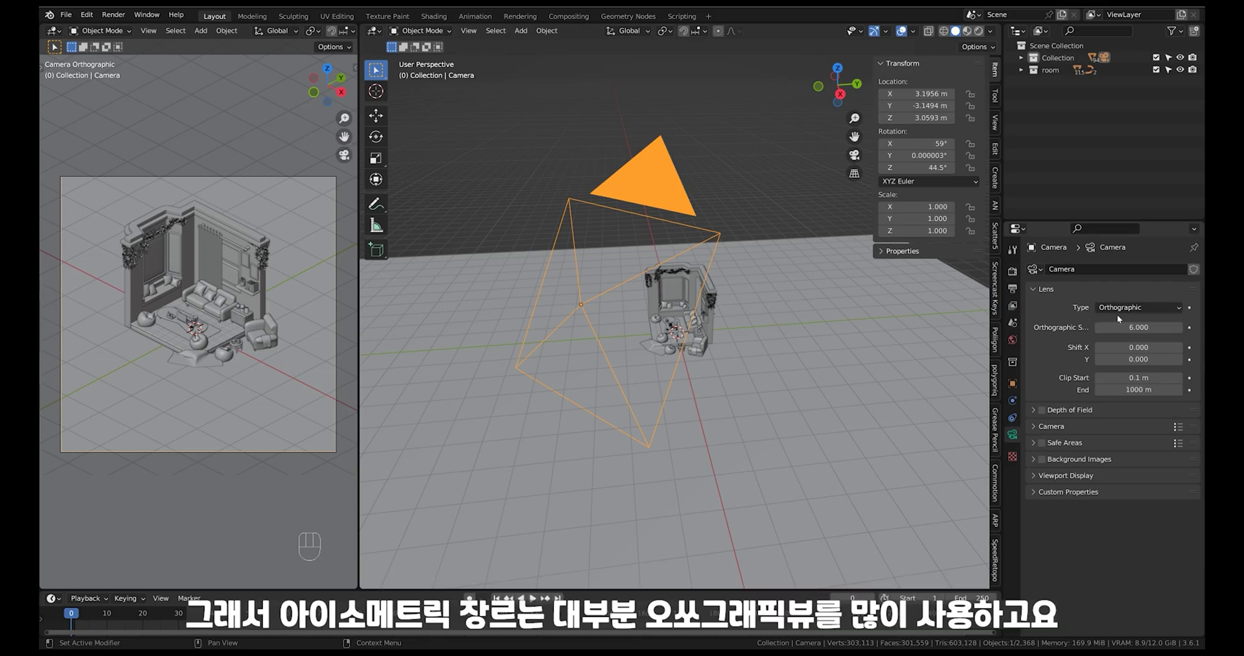
Step: Move the camera freely, raising it about 0.53 m, to reframe the room
middle_click_drag(719, 367, 728, 298)
middle_click_drag(728, 298, 719, 269, "ctrl")
left_click(701, 223)
middle_click_drag(716, 350, 703, 400, "ctrl")
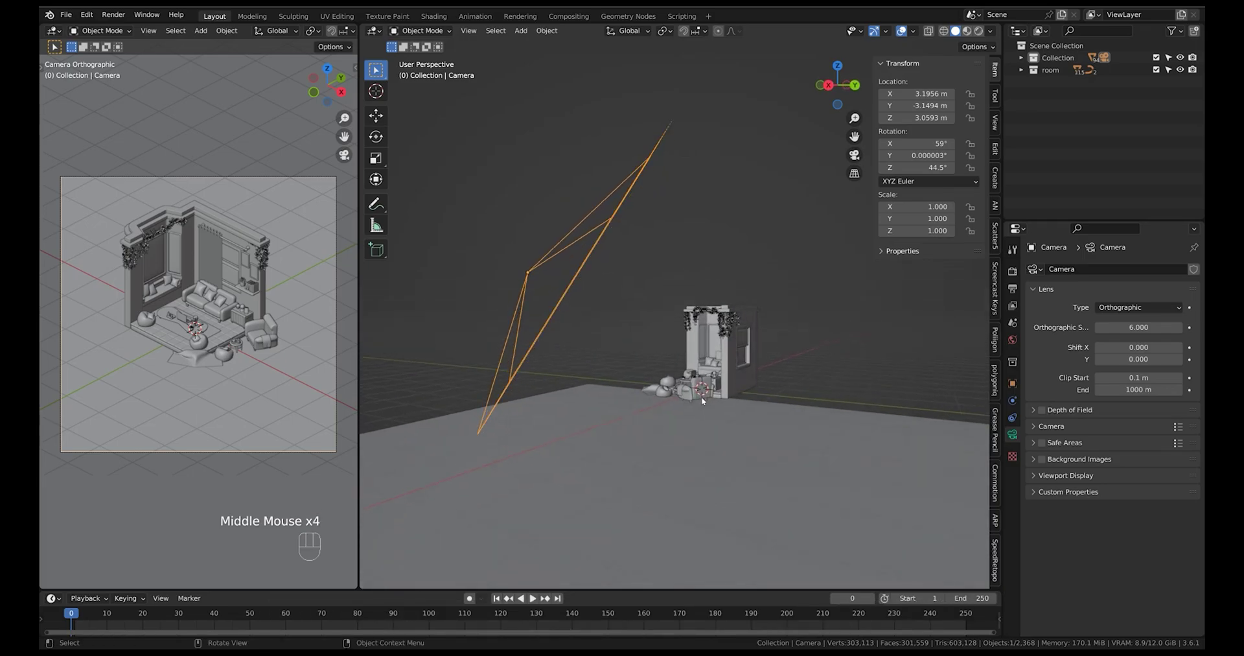
key("g")
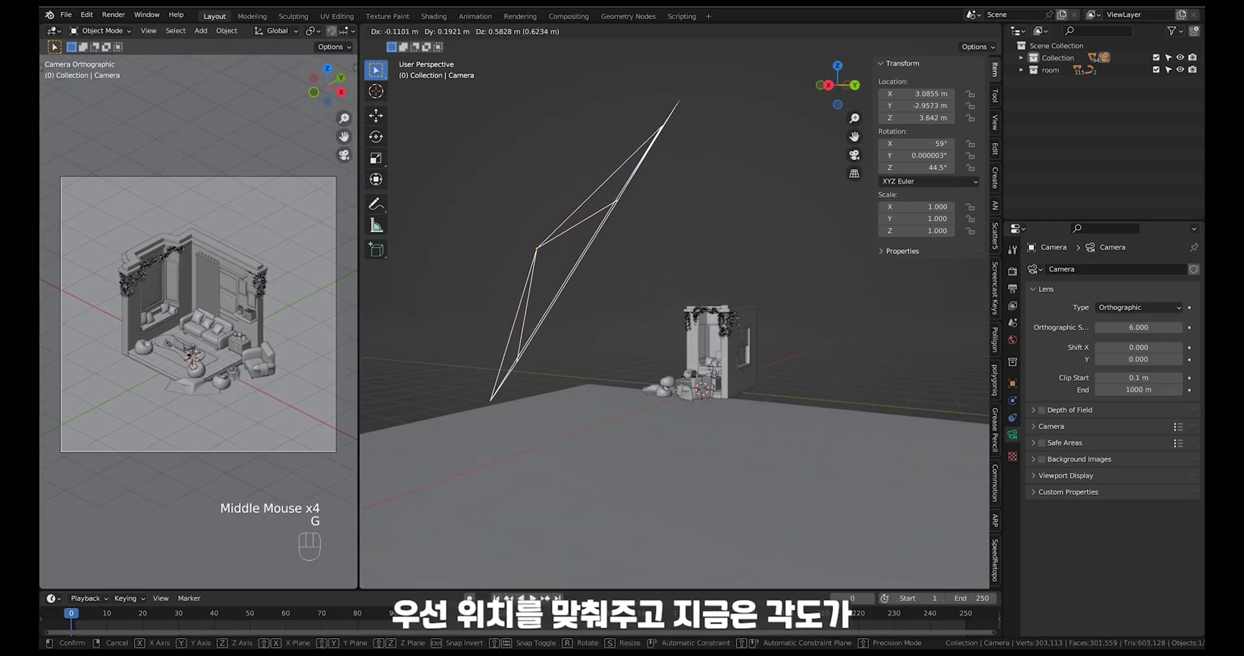
left_click(711, 367)
middle_click_drag(711, 367, 725, 459)
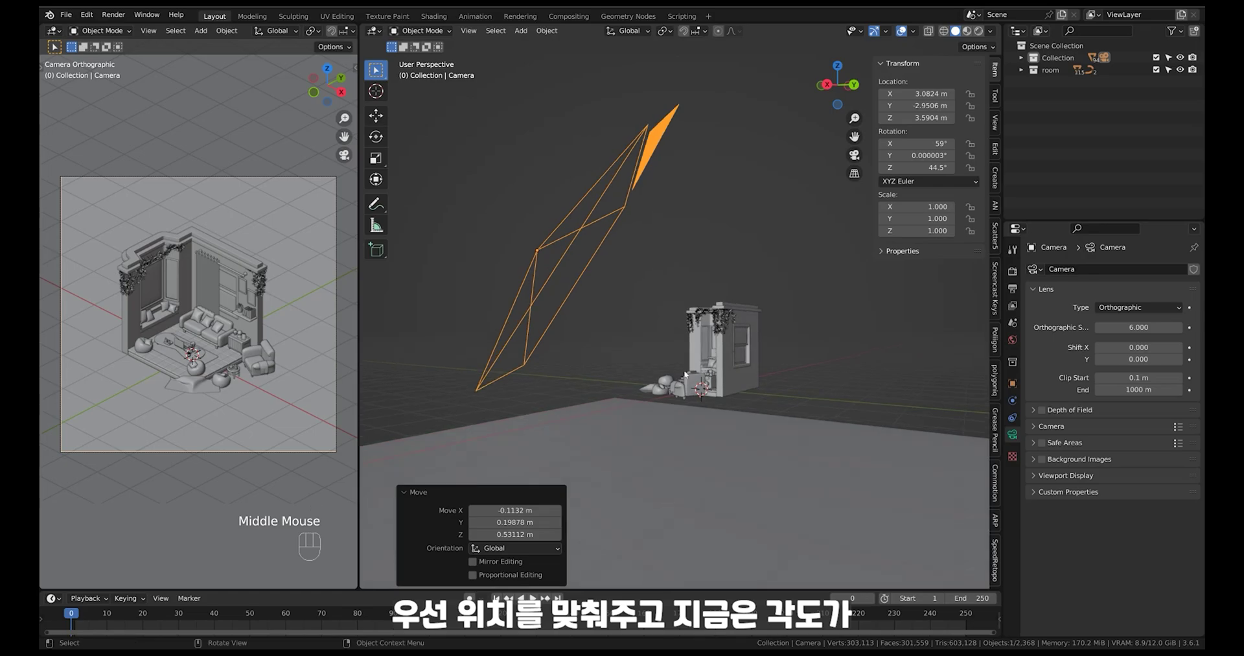
Step: Undo the camera move, the lens type switches and the lowering of the ground plane
left_click(725, 441)
key("ctrl+z")
key("ctrl+z")
key("ctrl+z")
key("ctrl+z")
key("ctrl+z")
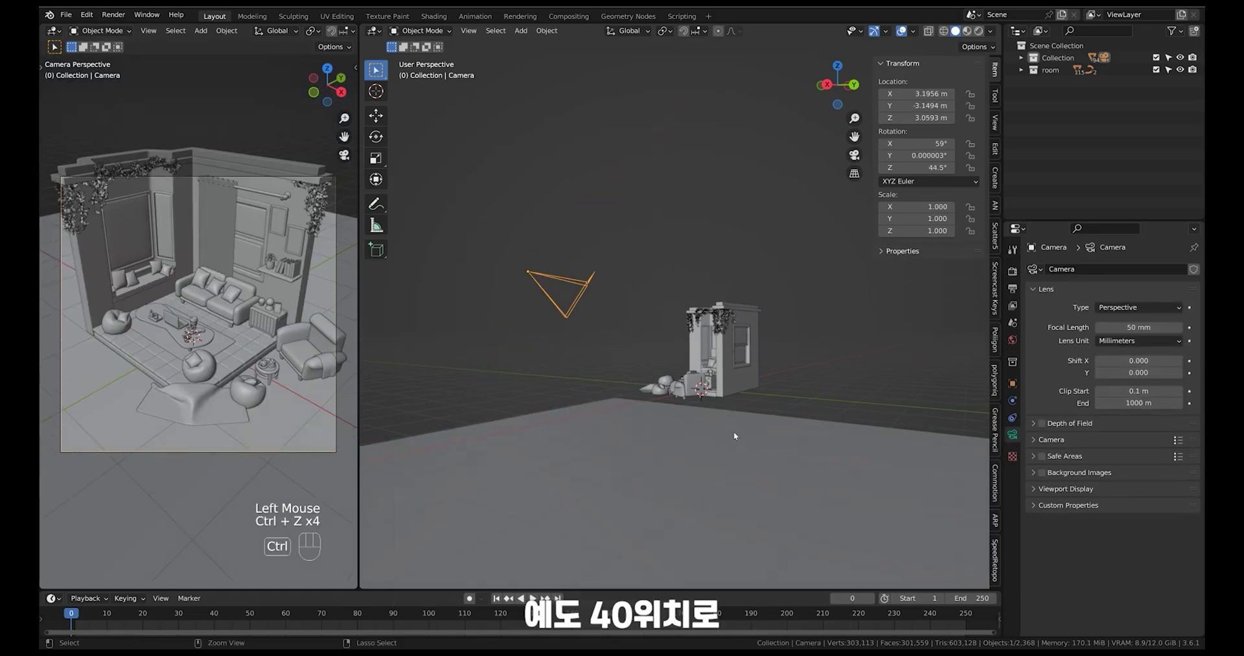
Step: Rotate the camera about 7.3° around its local X axis
left_click(568, 306)
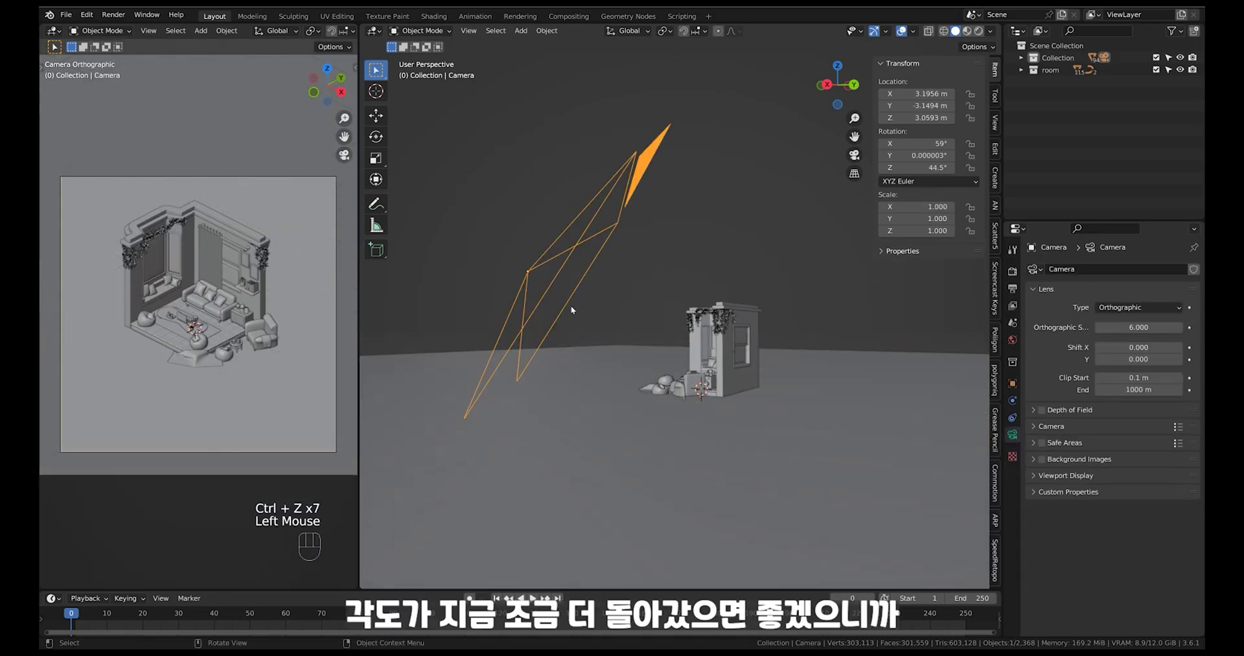
middle_click_drag(729, 324, 764, 319)
key("r")
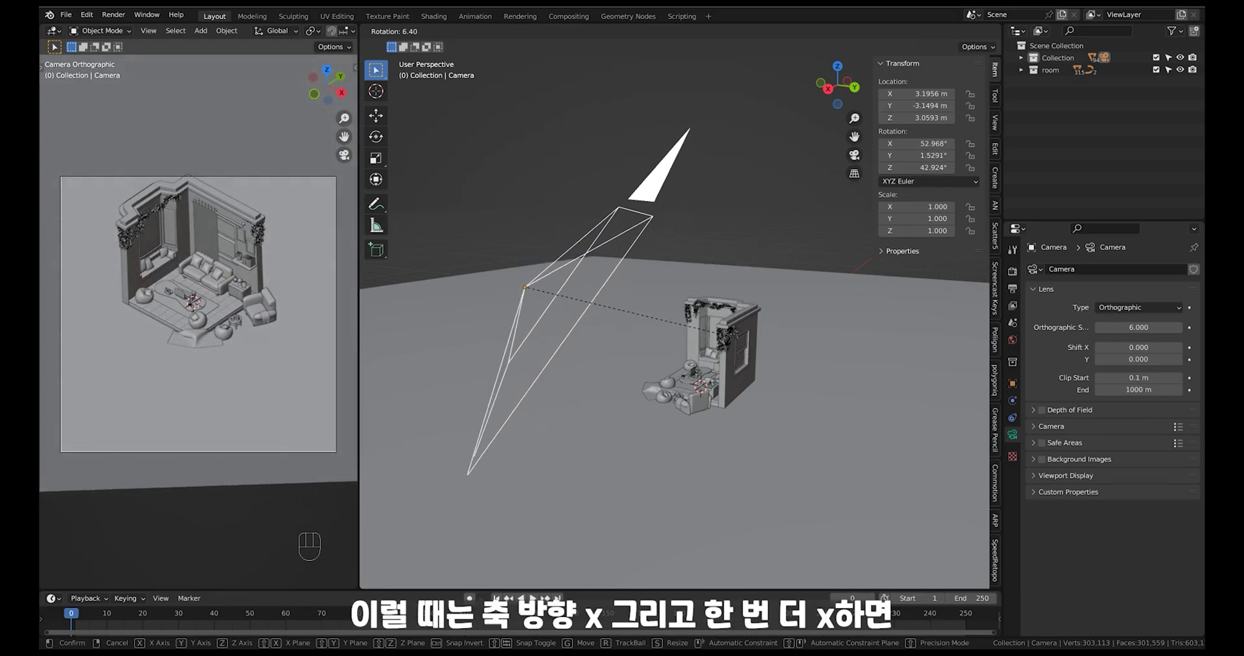
key("x")
key("x")
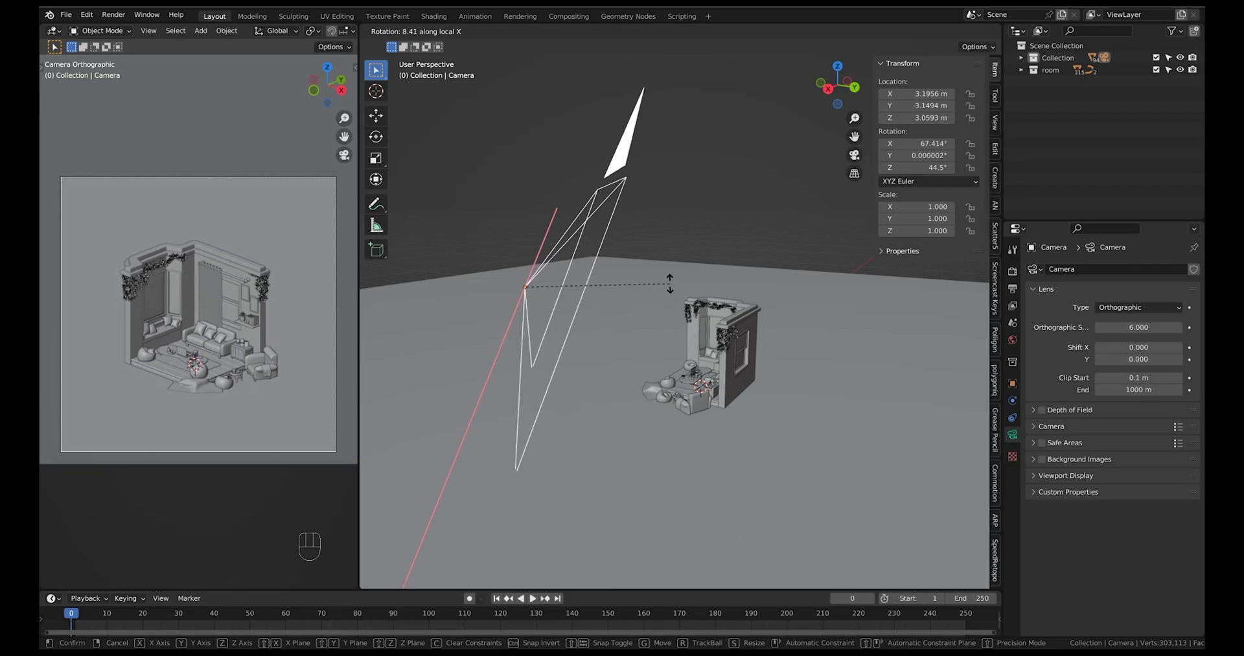
left_click(670, 284)
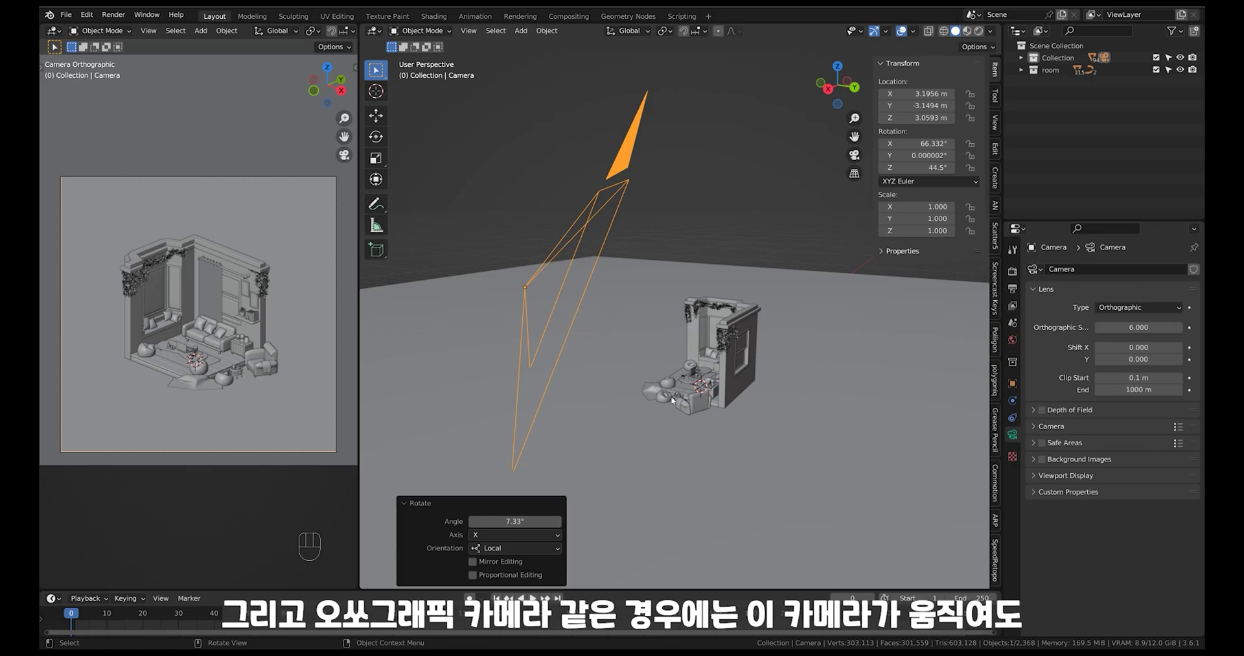
key("g")
key("Escape")
middle_click_drag(674, 363, 679, 441)
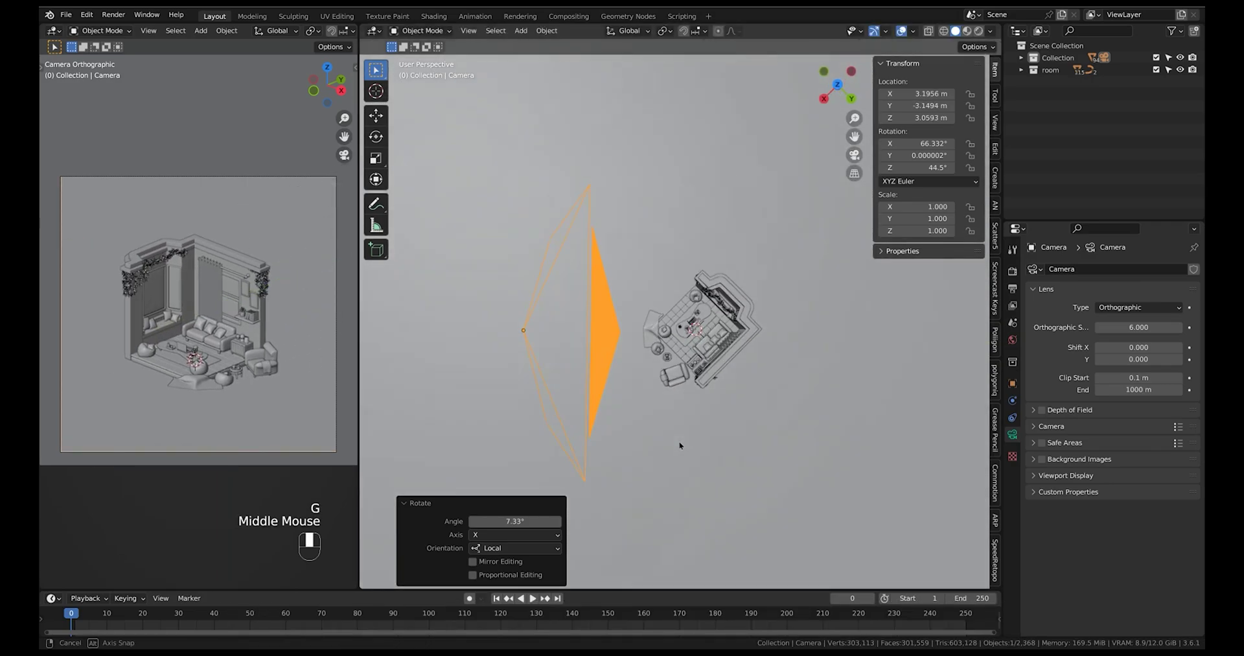
key("g")
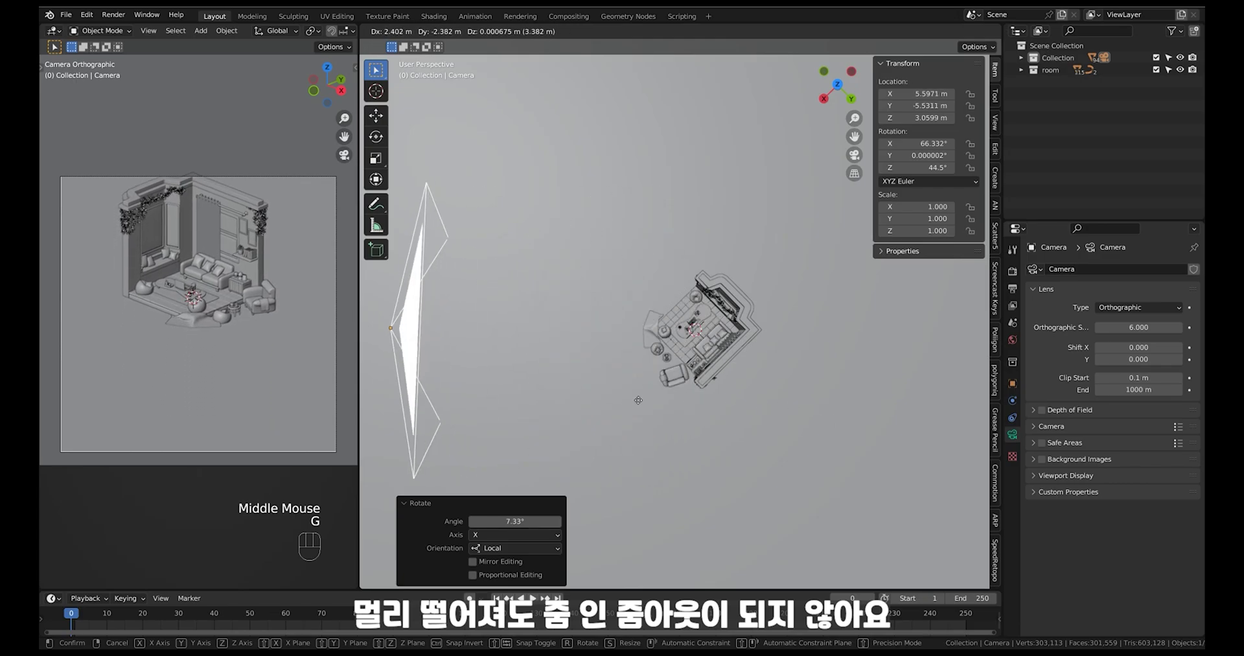
left_click(780, 405)
middle_click_drag(889, 416, 1032, 338)
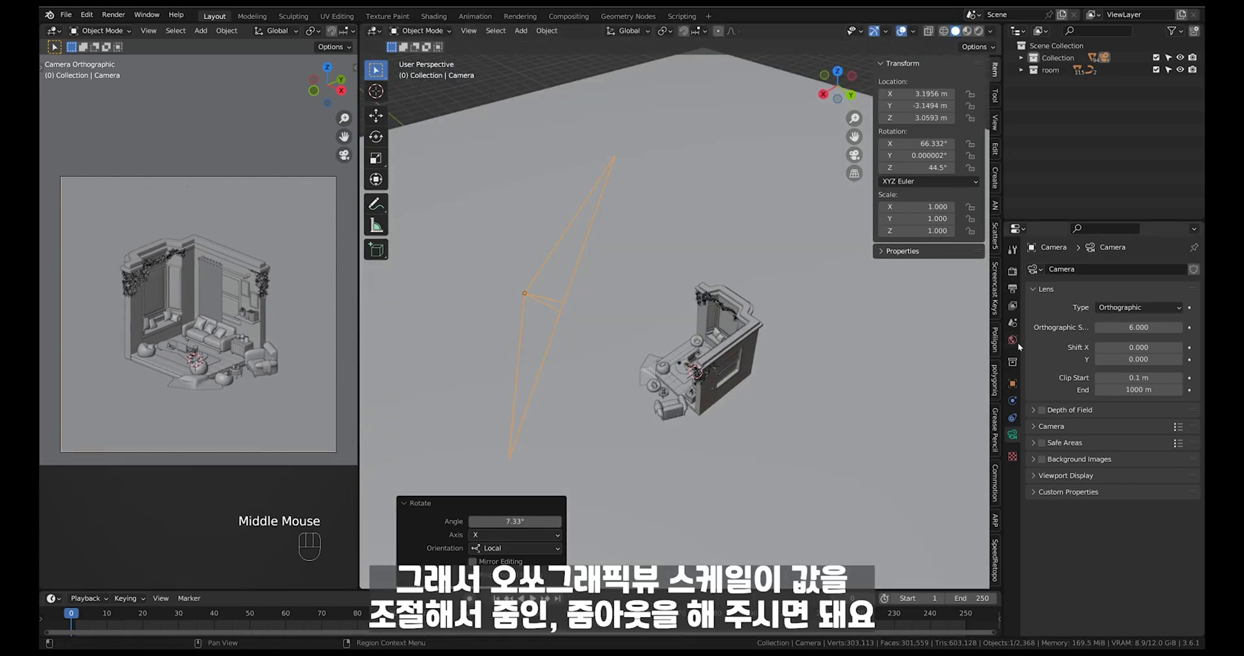
Step: Widen the properties area and set the camera's orthographic scale to 4.340
left_click(1030, 346)
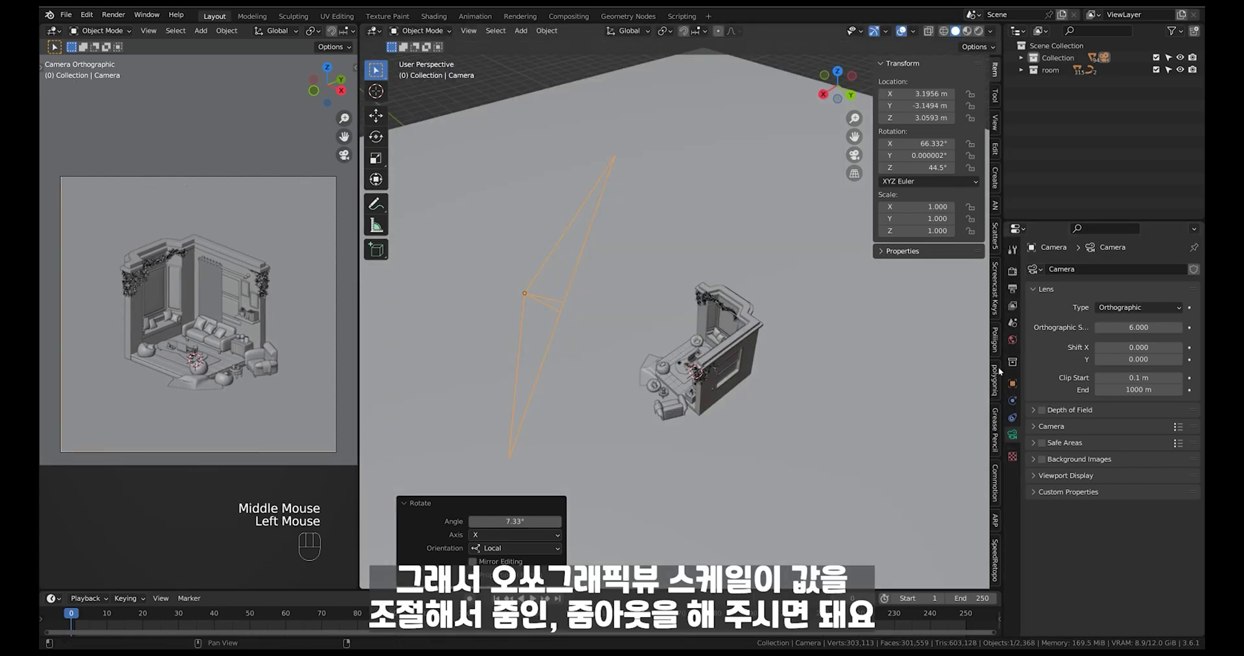
left_click_drag(1000, 368, 958, 368)
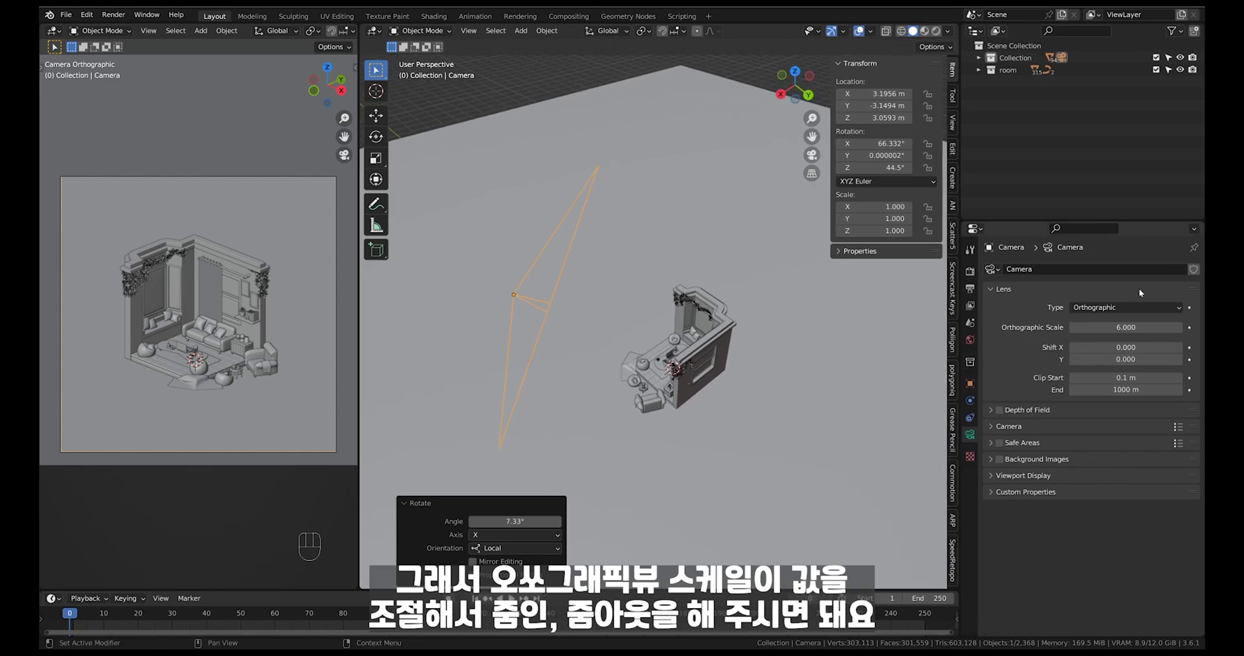
left_click(1115, 327)
left_click_drag(1116, 328, 1069, 339)
Step: Raise the camera about 0.19 m along the global Z axis
middle_click_drag(557, 301, 568, 277)
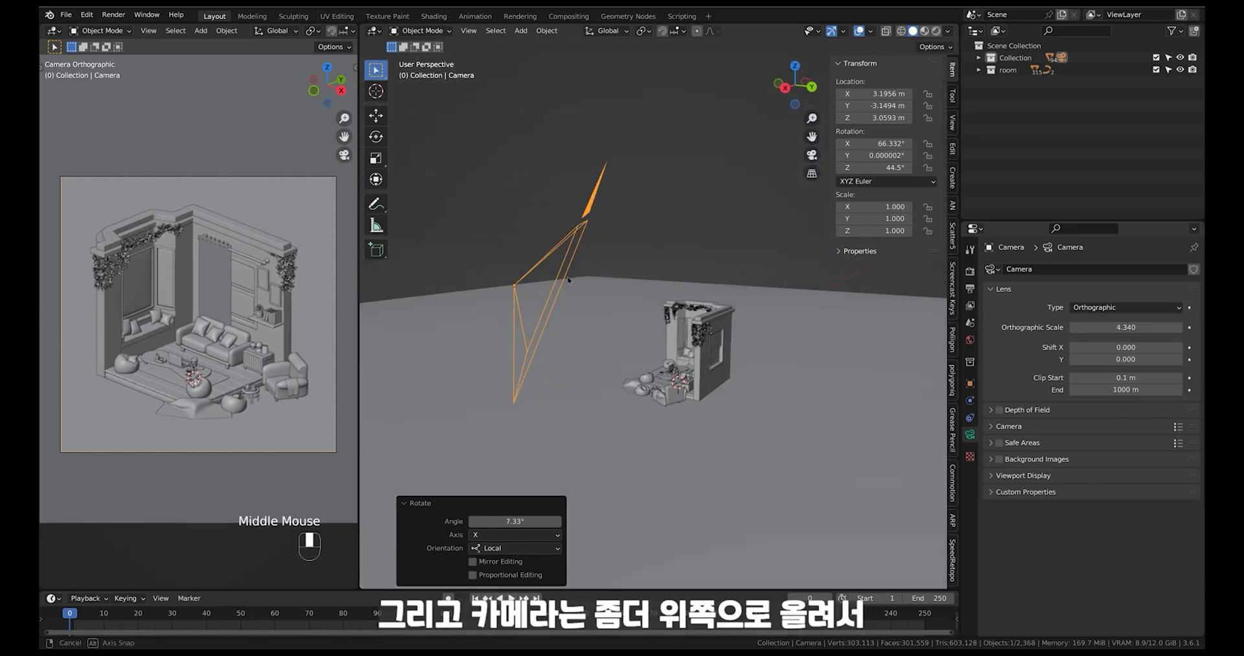
key("g")
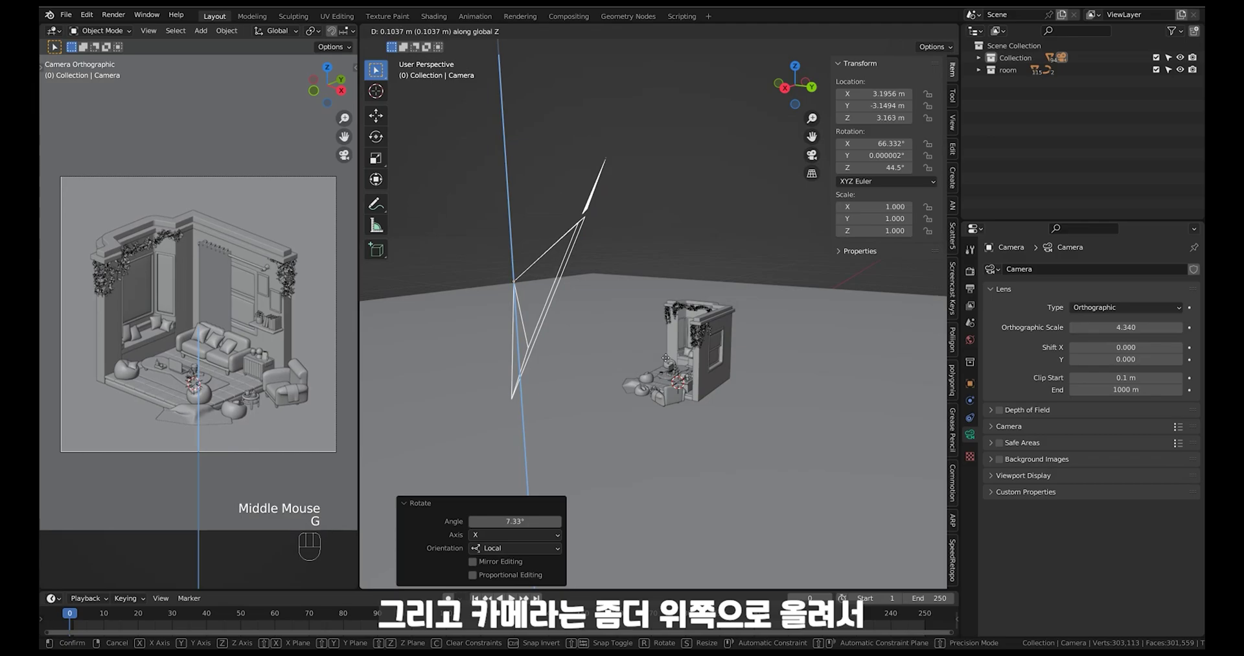
key("shift")
left_click(668, 324)
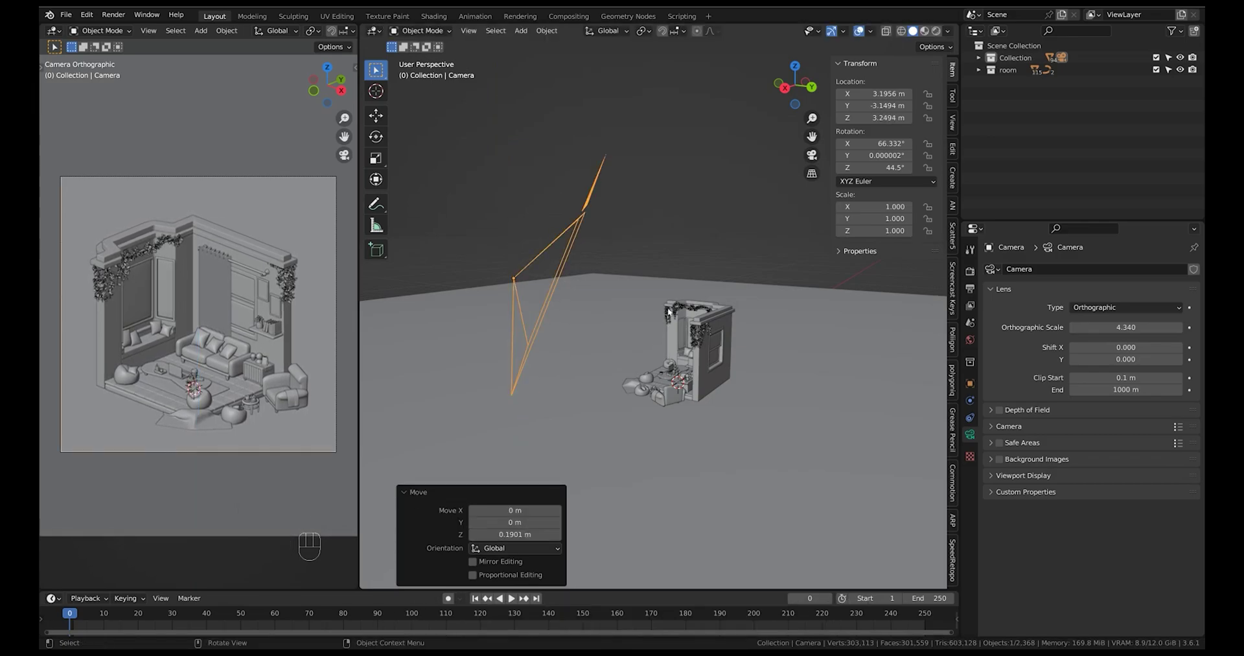
Step: Move the camera about -0.069 m along its local X axis to centre the room in the frame
middle_click_drag(587, 302, 780, 429)
key("g")
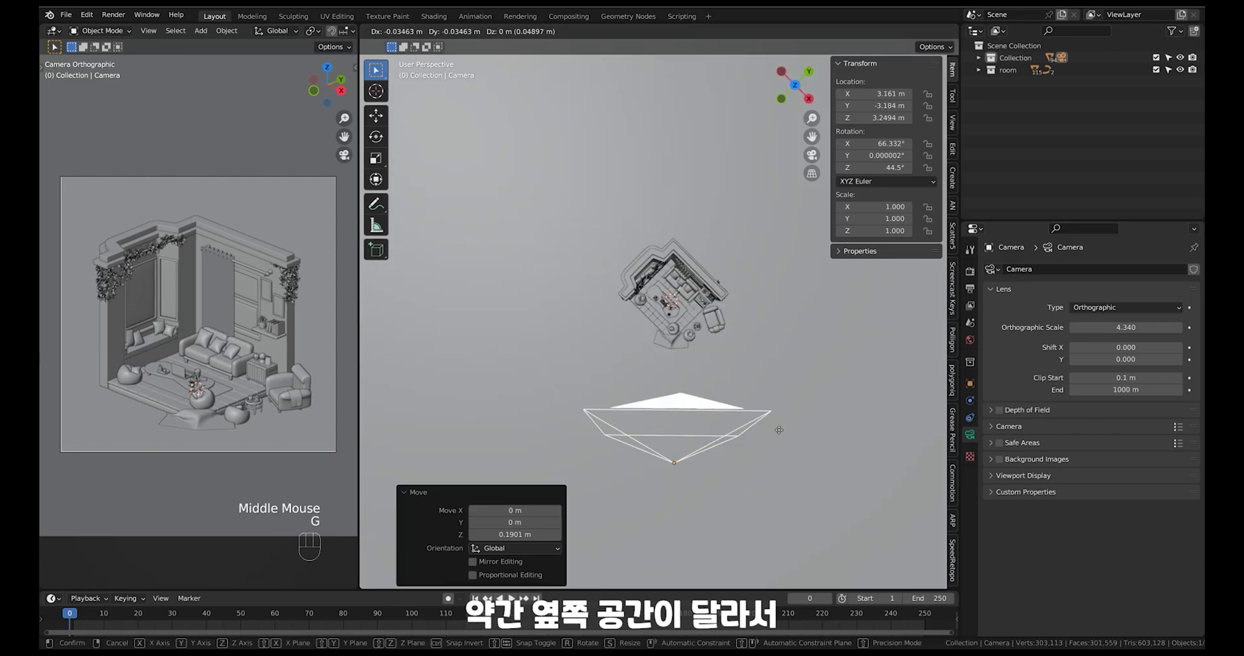
key("x")
key("x")
left_click(744, 448, "shift")
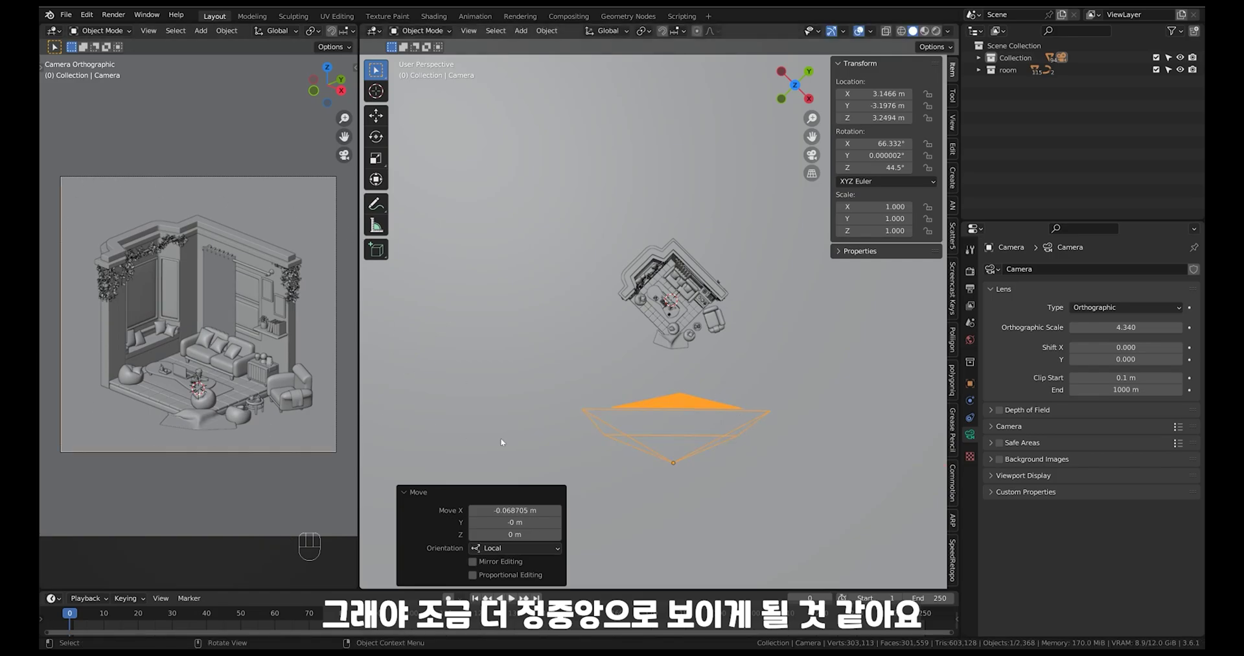
Step: Expand the camera's composition guides and preview Center, Golden Ratio and Golden Triangle A, switching each off again
middle_click_drag(726, 439, 681, 396)
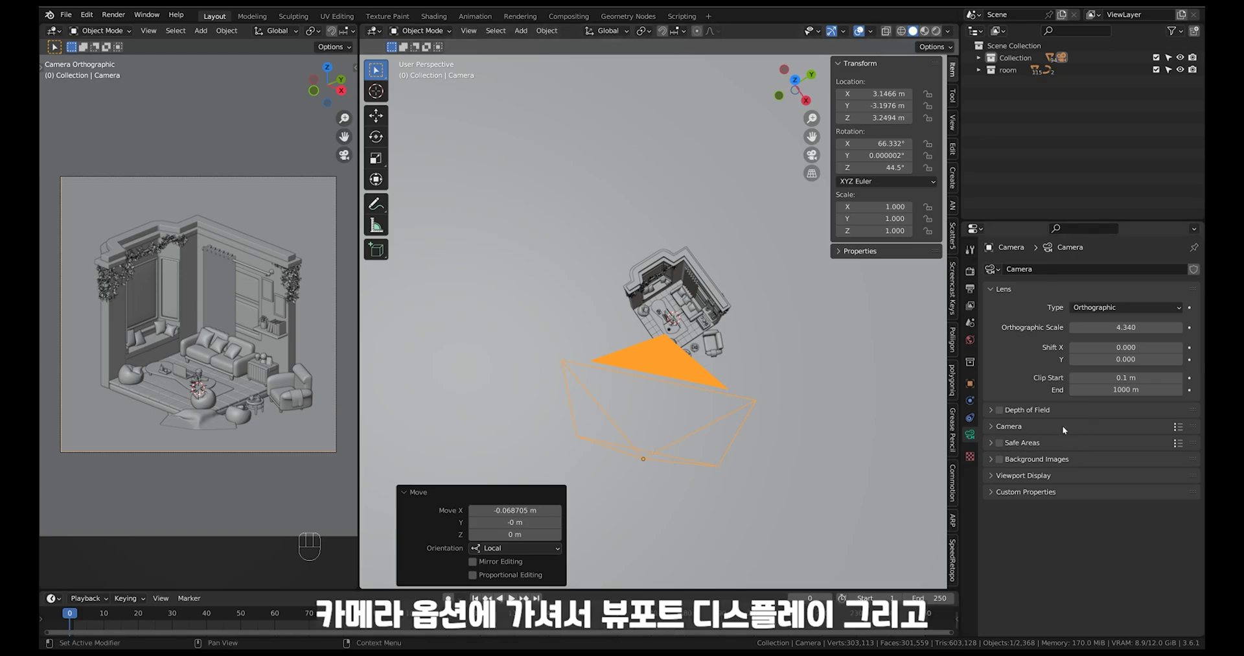
left_click(991, 478)
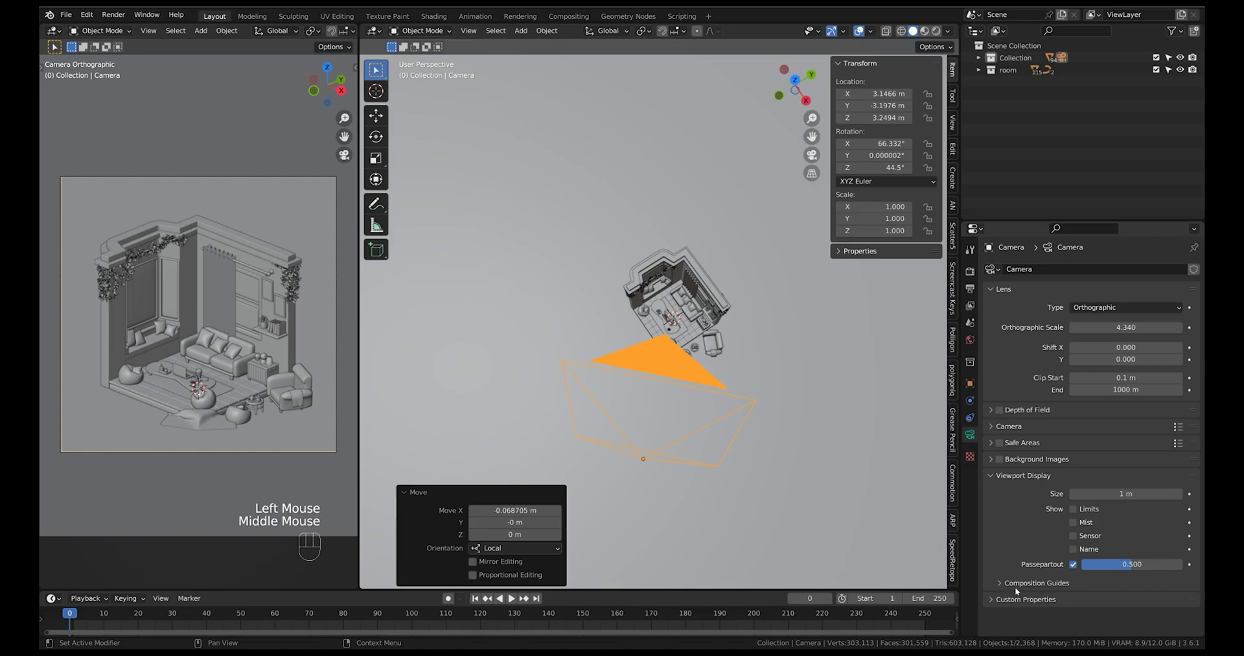
left_click(1040, 583)
scroll(1014, 318, "down", 3)
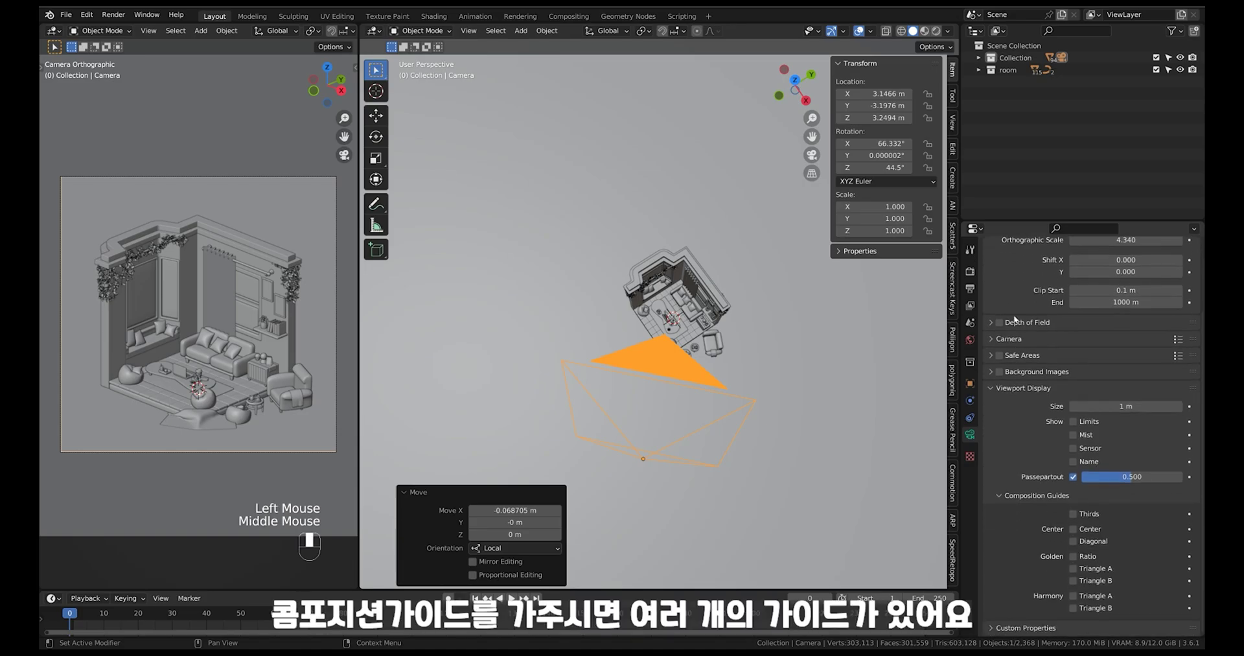
left_click(1102, 529)
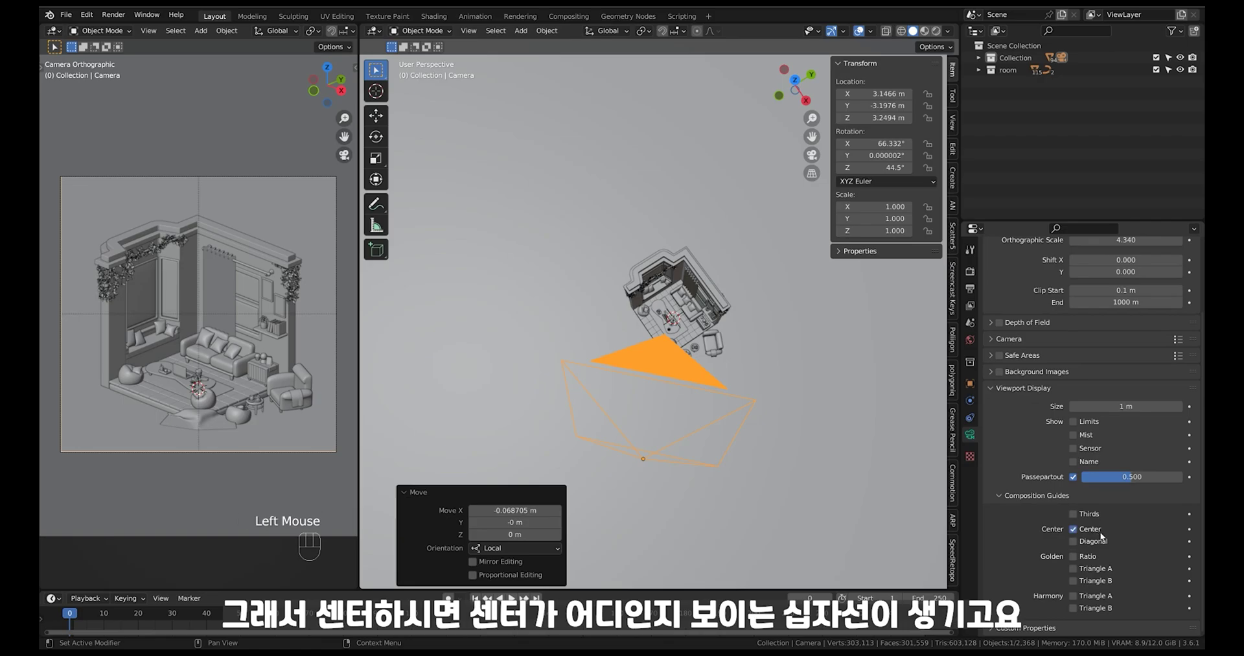
left_click(1104, 532)
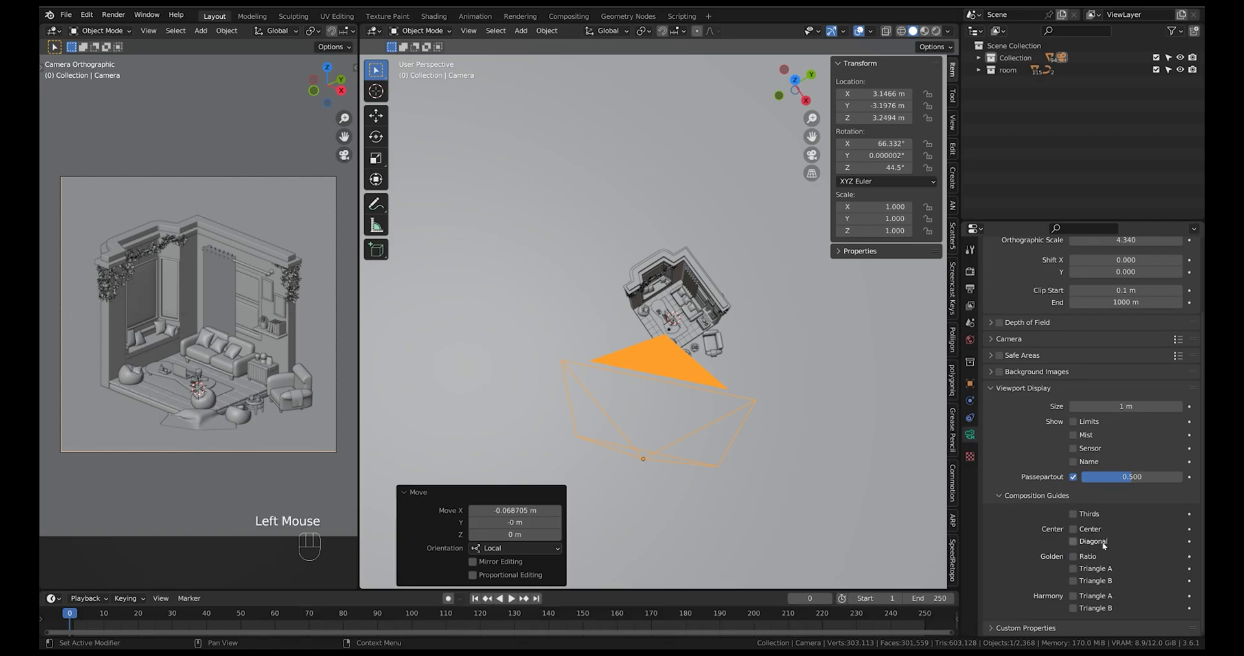
left_click(1094, 557)
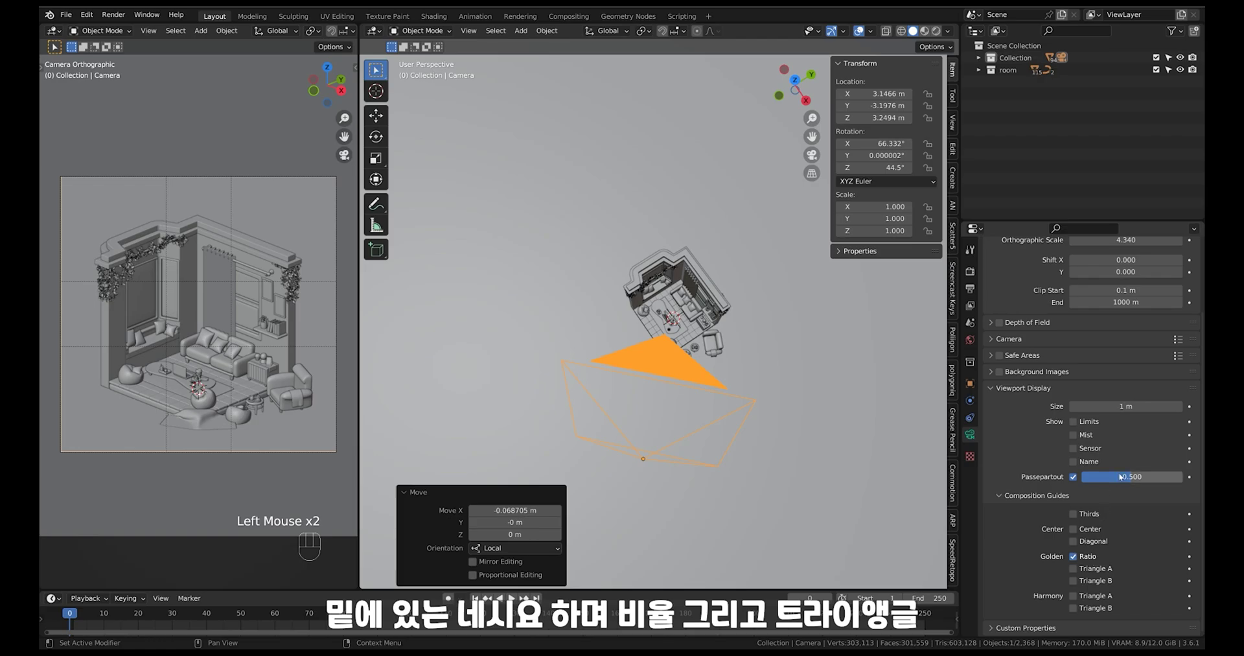
left_click(1095, 556)
left_click(1096, 569)
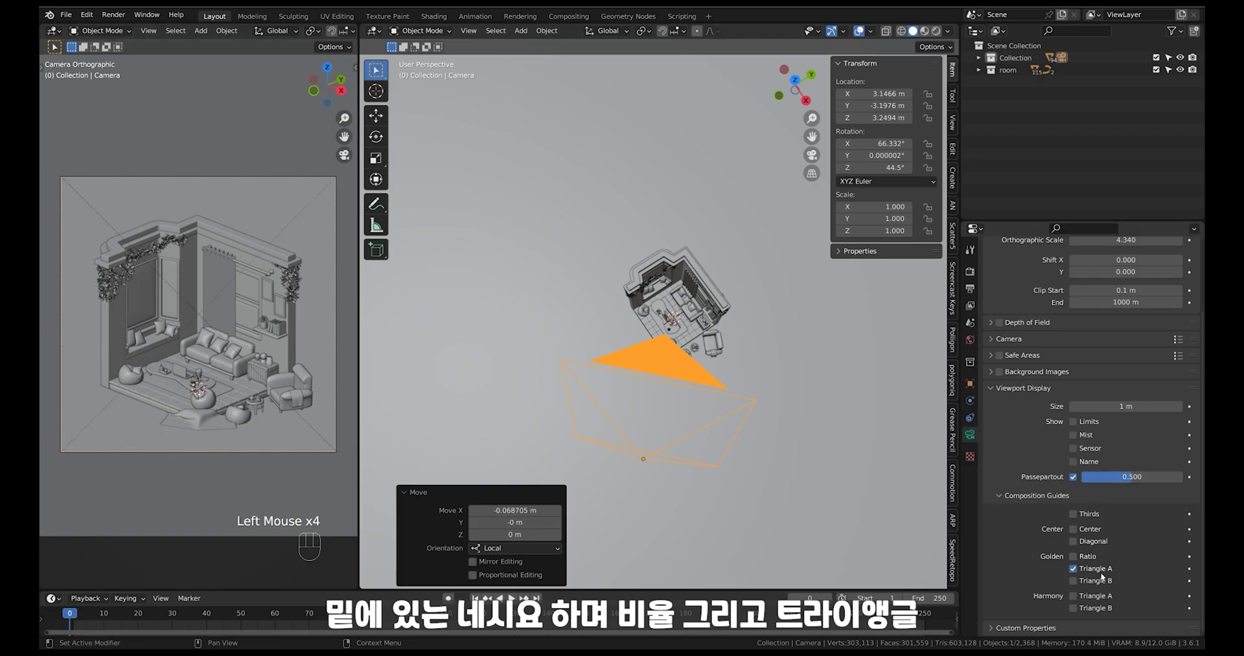
left_click(1097, 569)
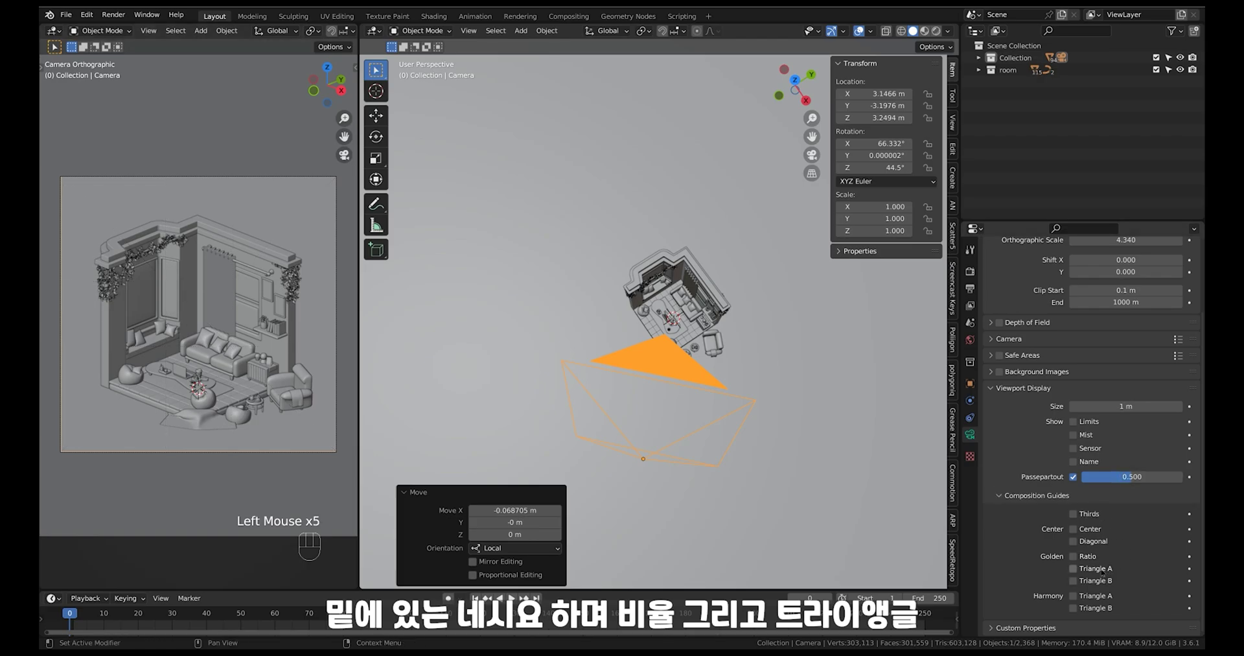
Step: Preview the Thirds and Center composition guides together and separately, and switch both off again
left_click(1095, 515)
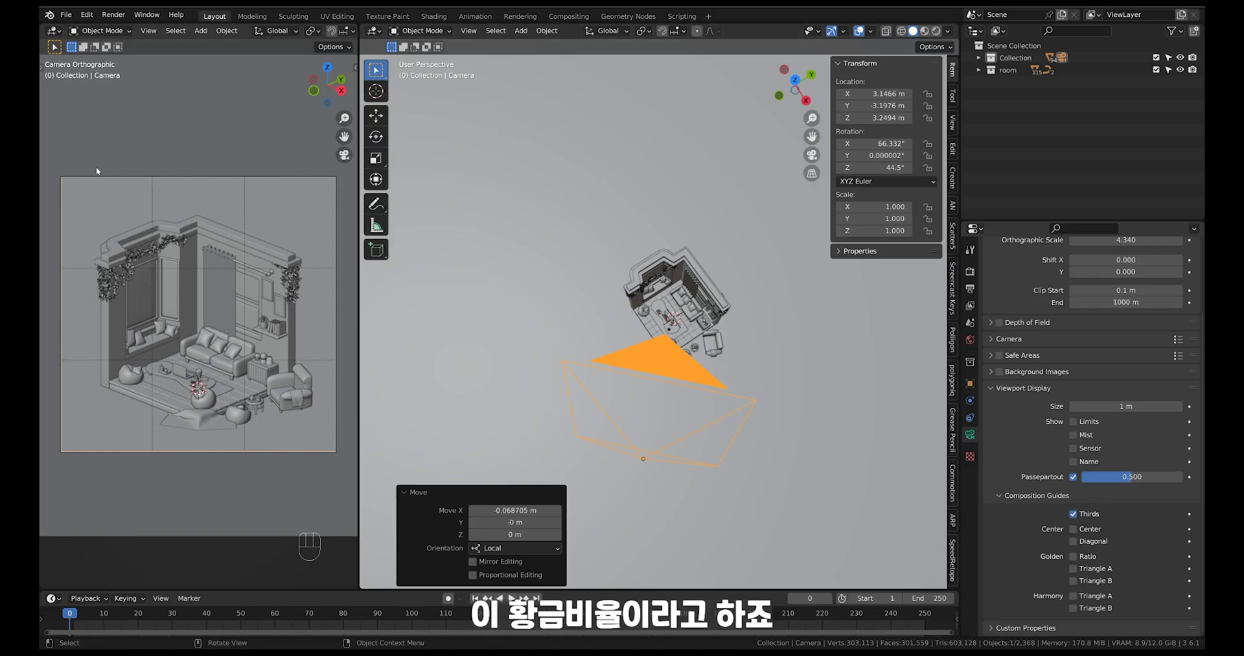
left_click(1095, 528)
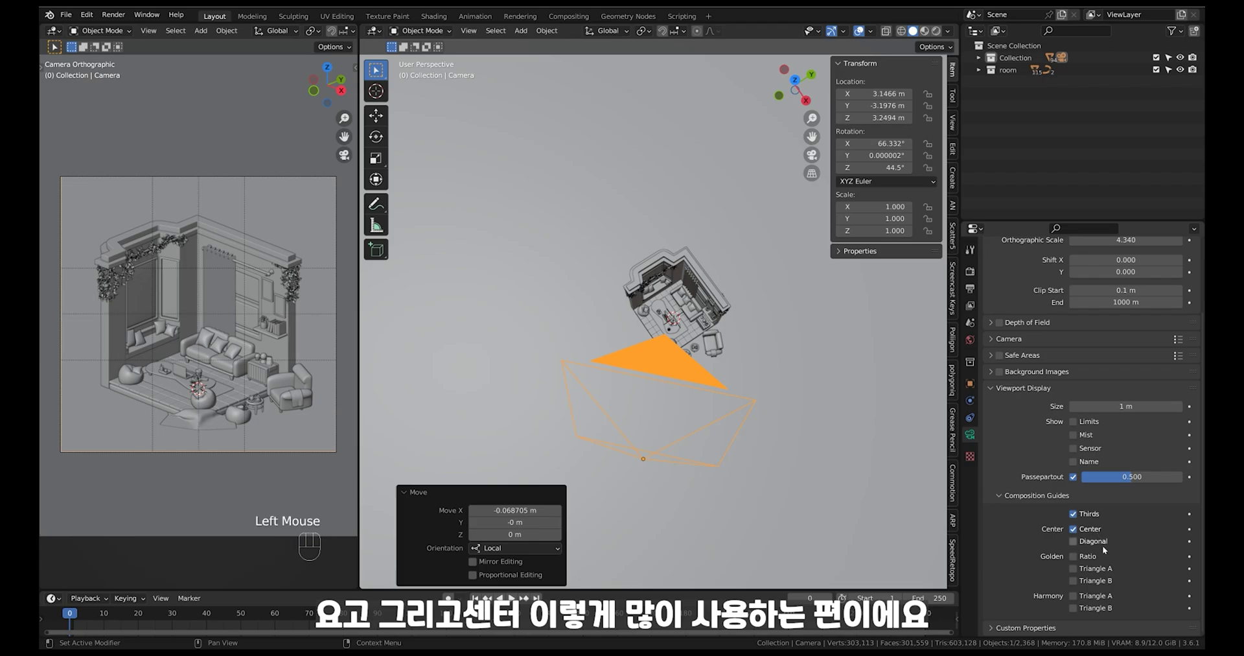
left_click(1097, 530)
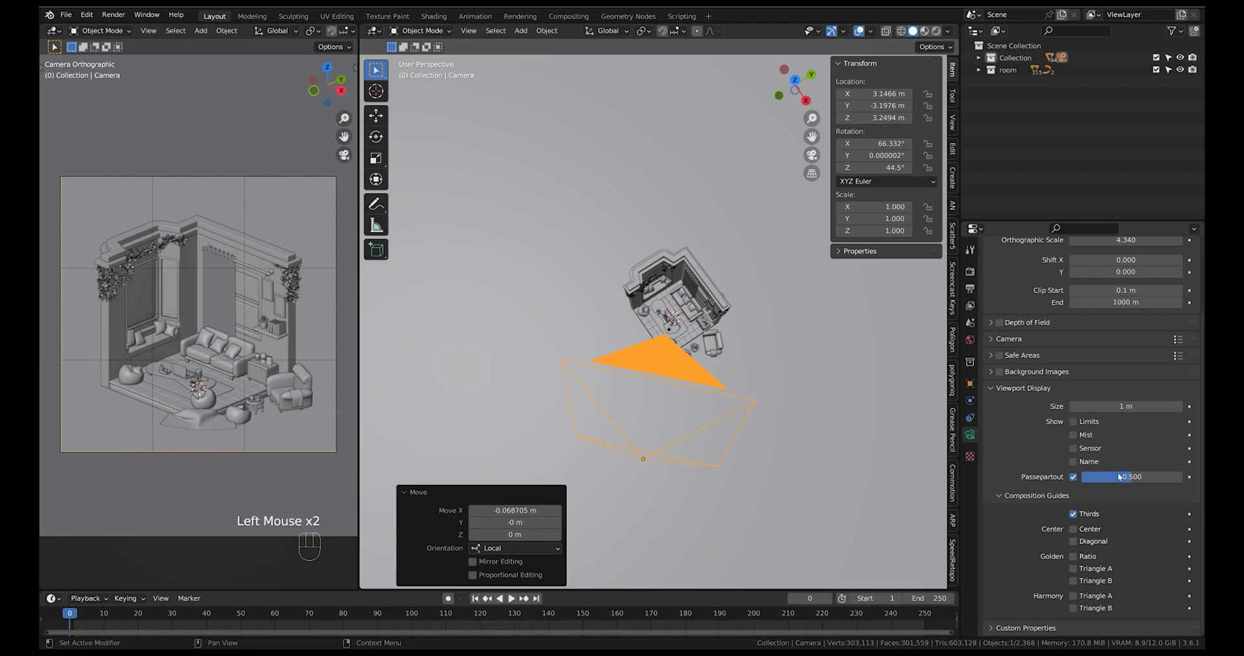
left_click(1089, 529)
left_click(1089, 513)
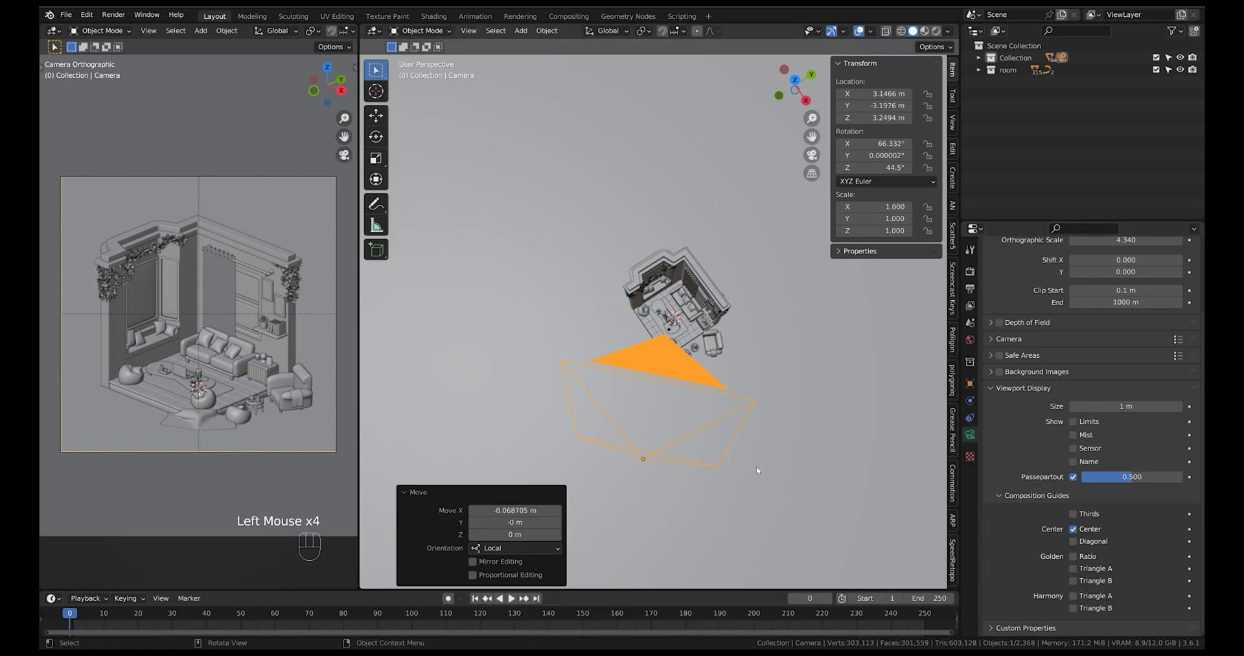
left_click(1111, 527)
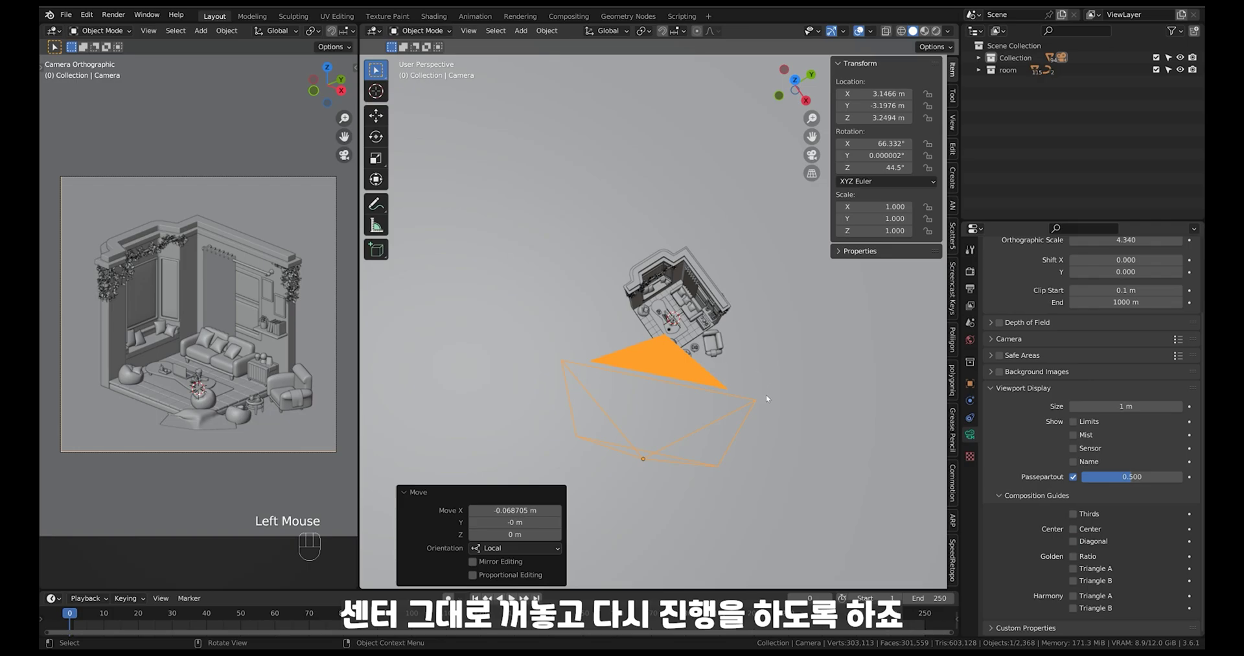
middle_click_drag(778, 435, 766, 370)
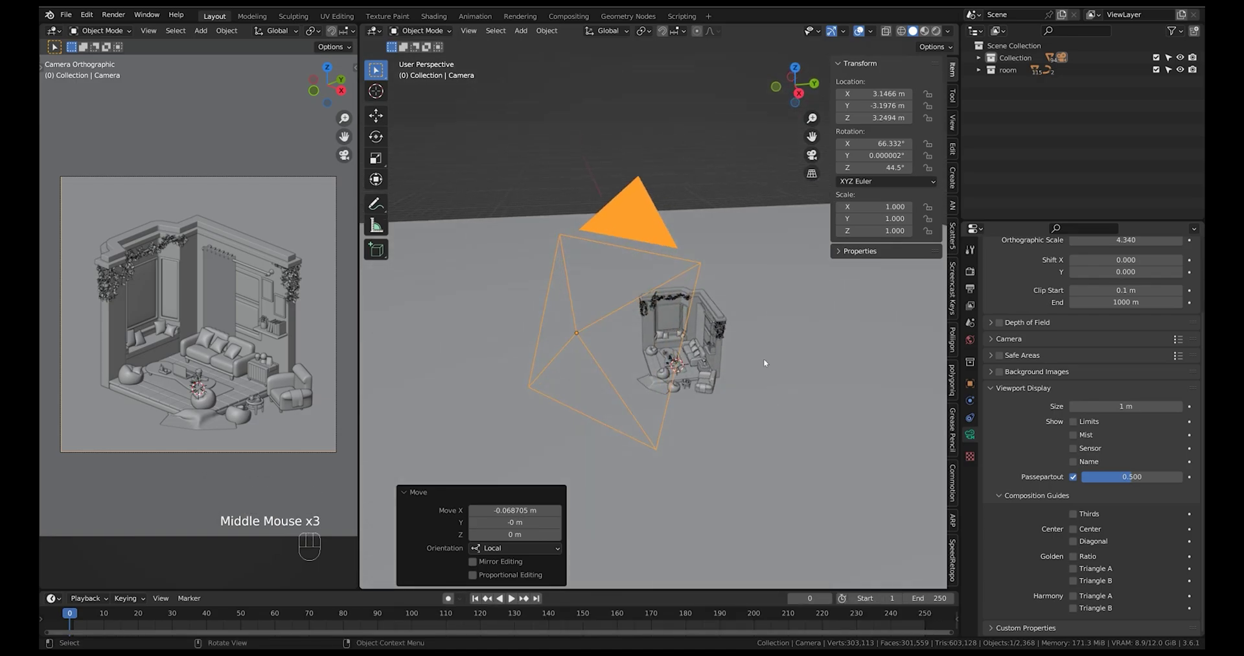
left_click(970, 339)
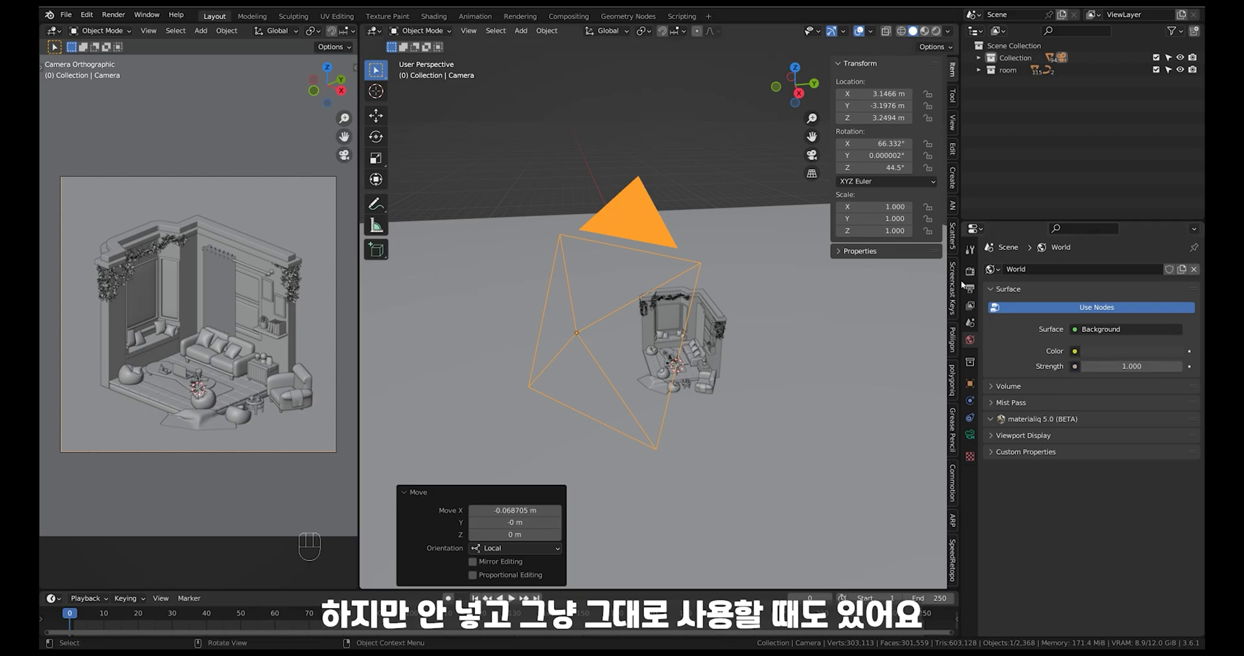
left_click(970, 434)
middle_click_drag(816, 376, 834, 383)
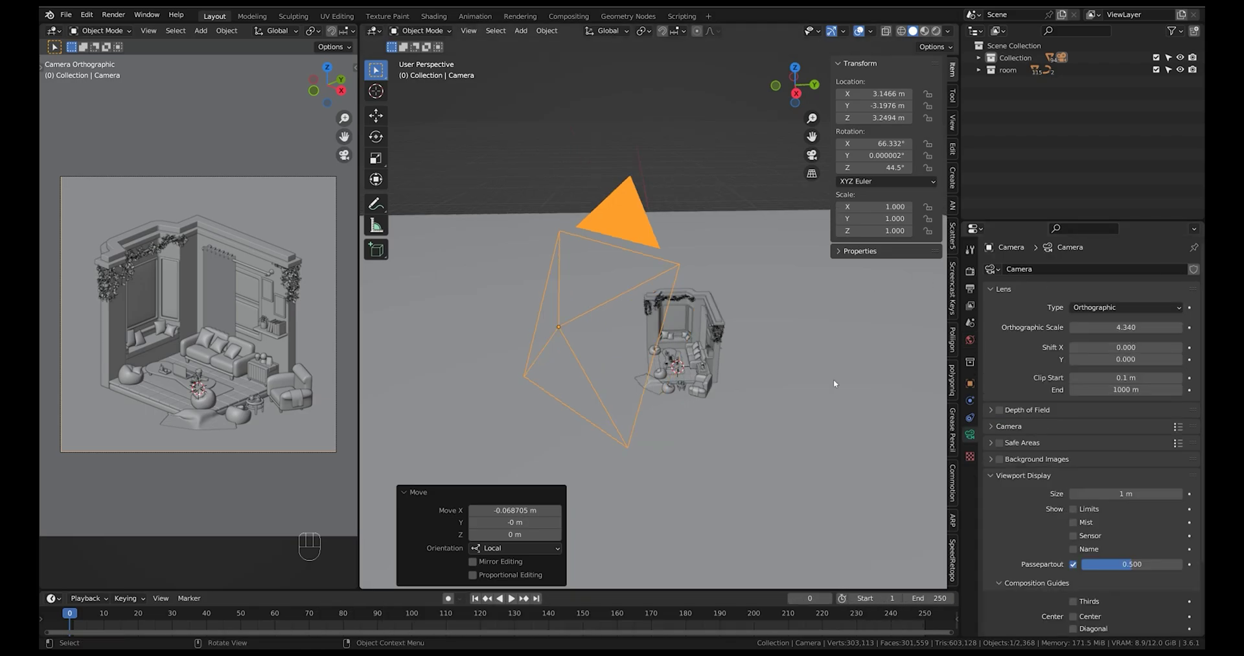
Step: Set the render engine to Cycles and its device to GPU Compute
left_click(970, 271)
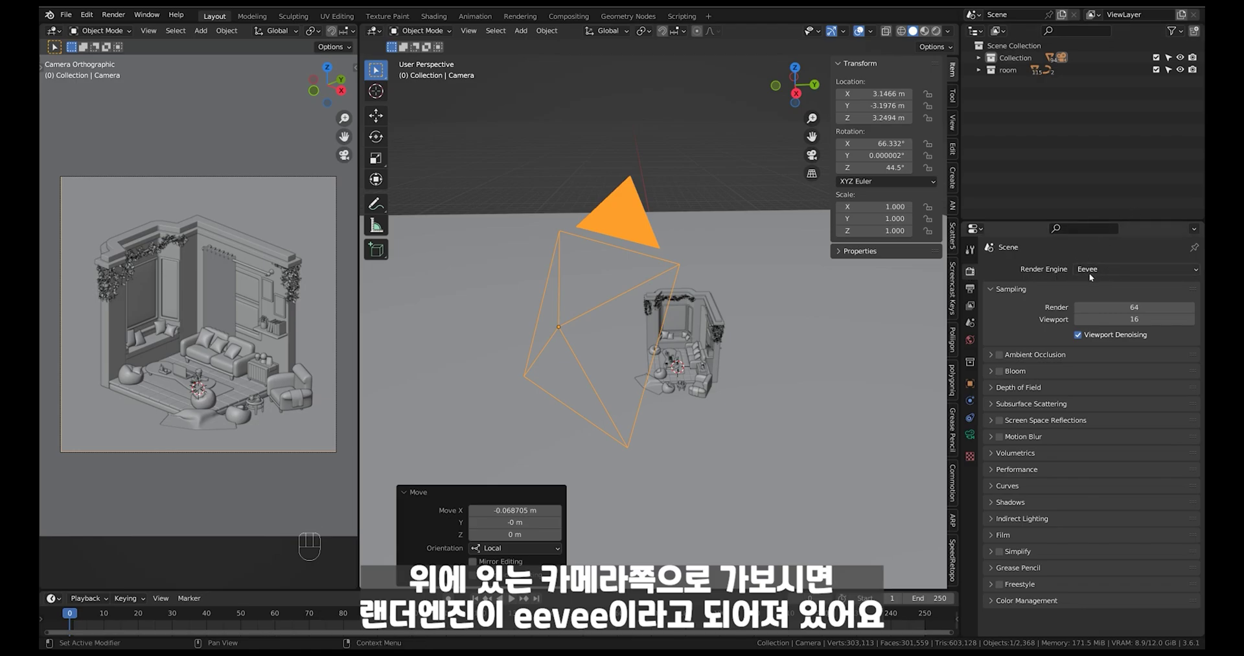
left_click(1112, 270)
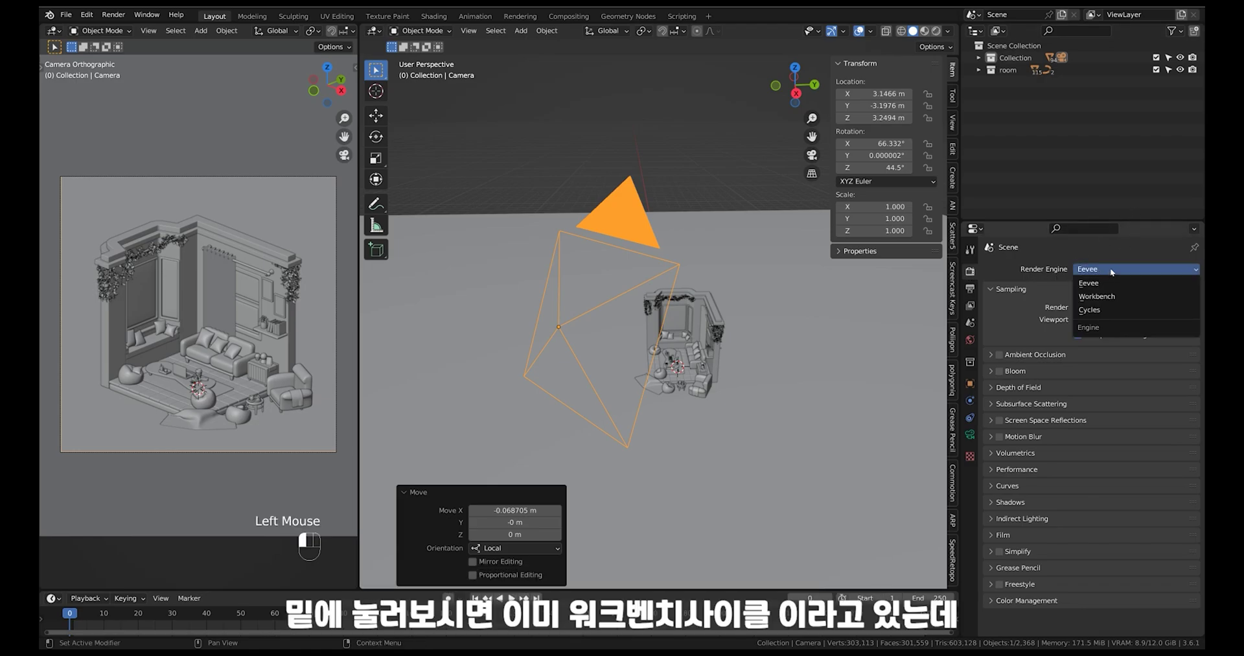
left_click(1099, 313)
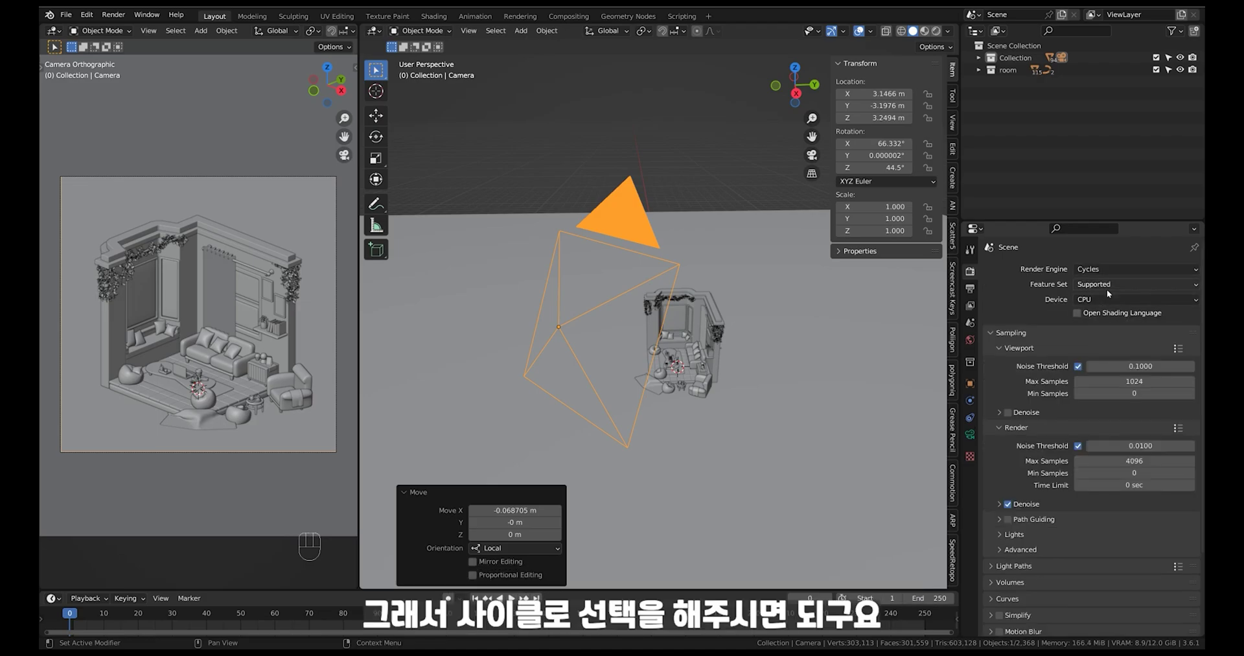
left_click(1101, 302)
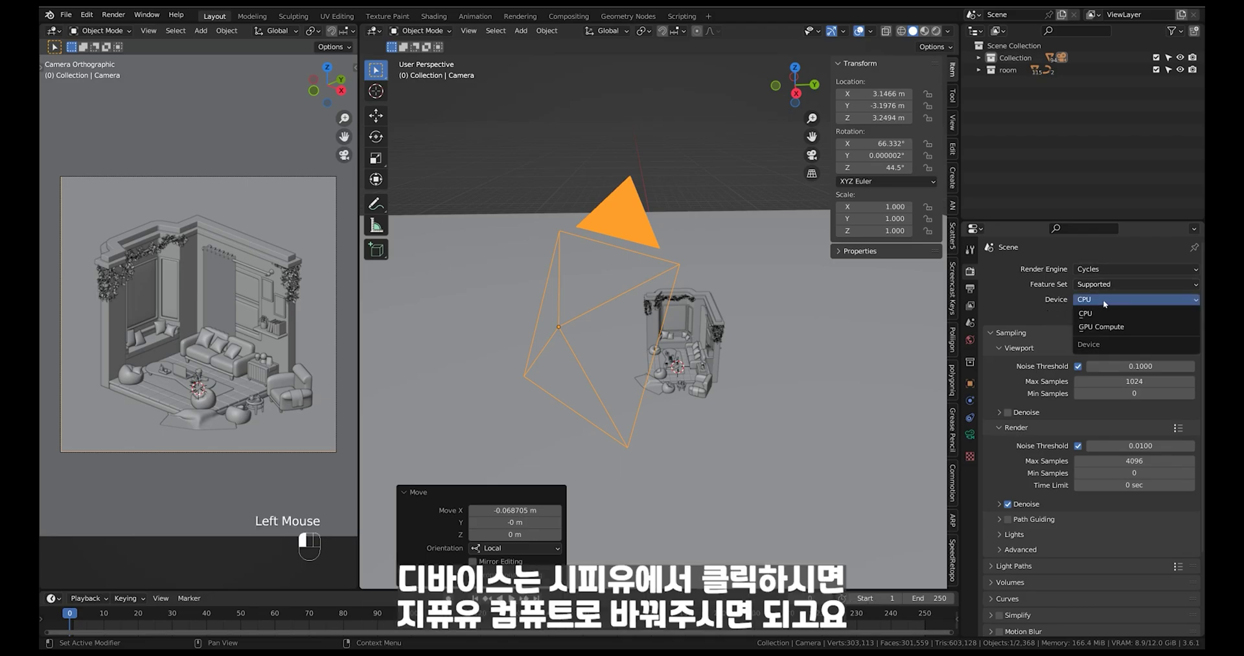
left_click(1127, 327)
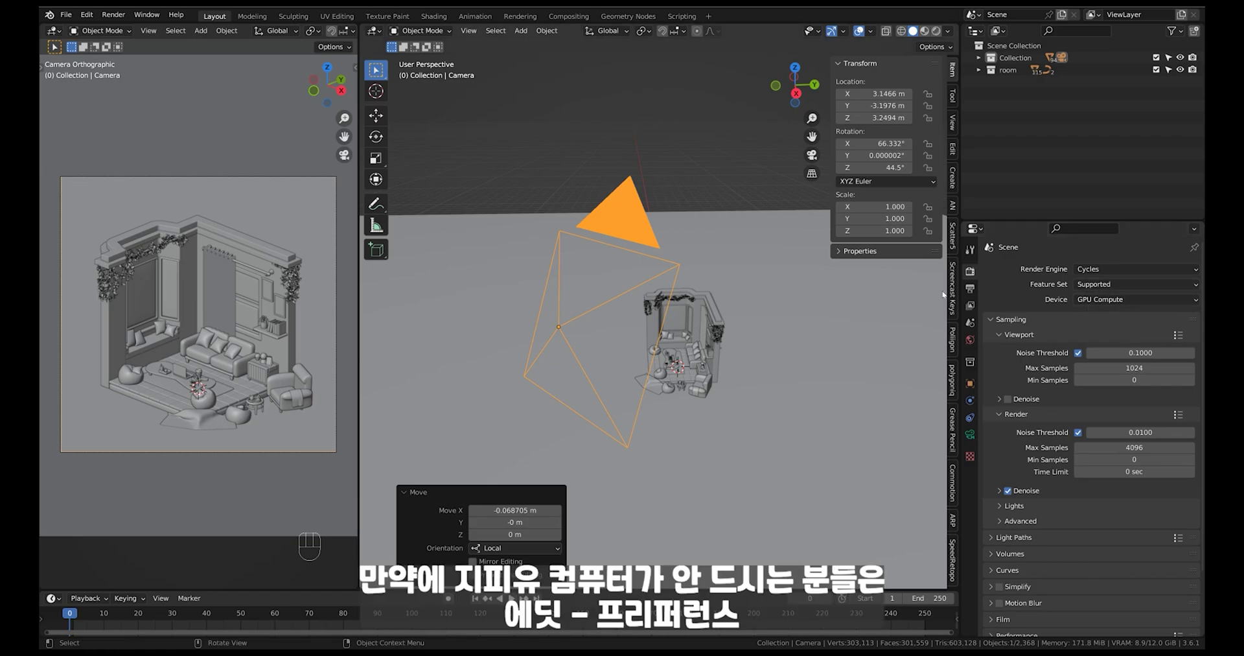
Step: Compare the OptiX and HIP options for the Cycles render devices in the System preferences, and keep OptiX selected
left_click(90, 17)
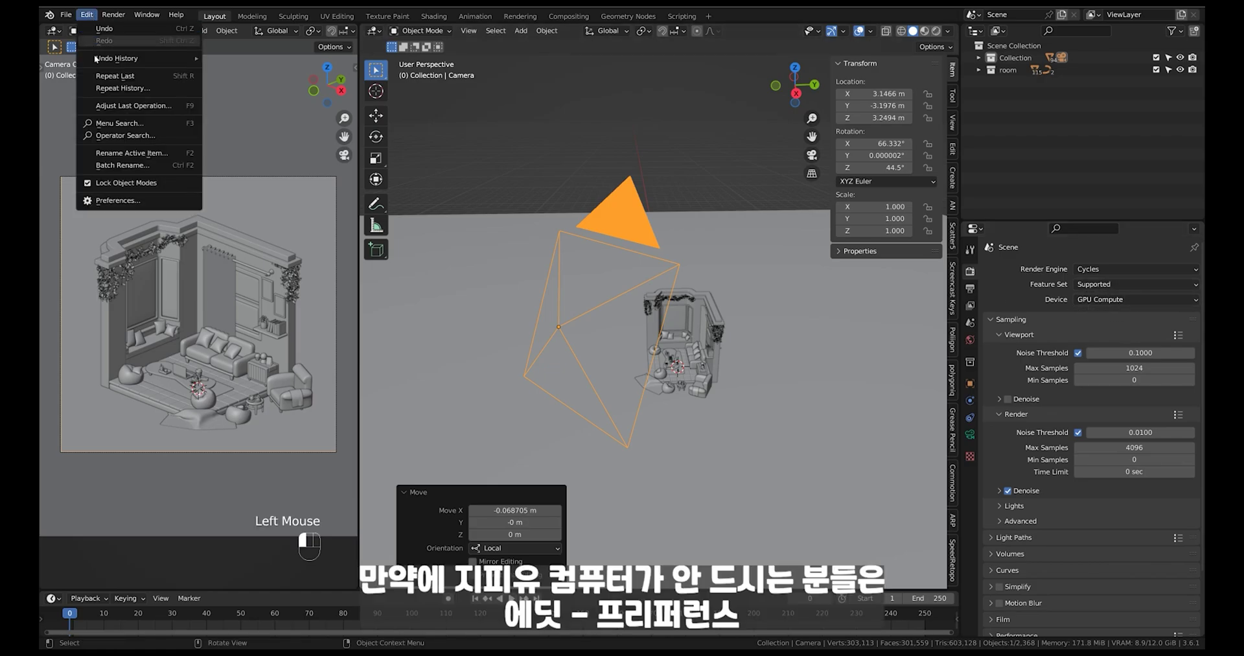
left_click(134, 199)
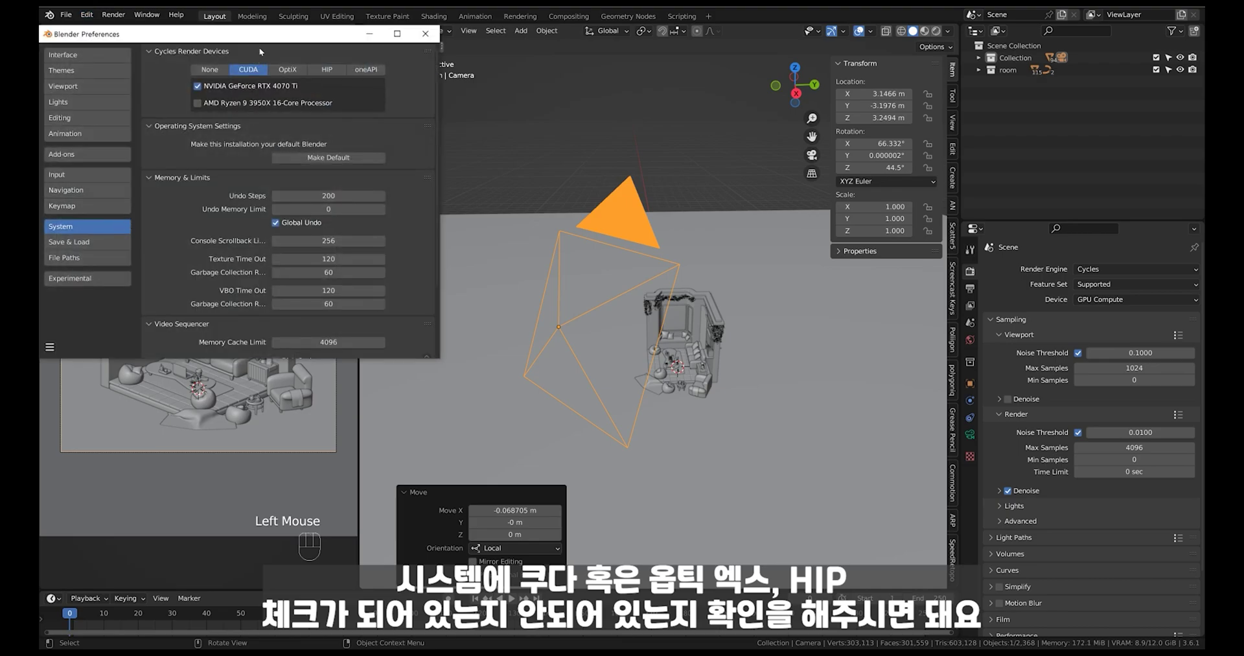
left_click(287, 69)
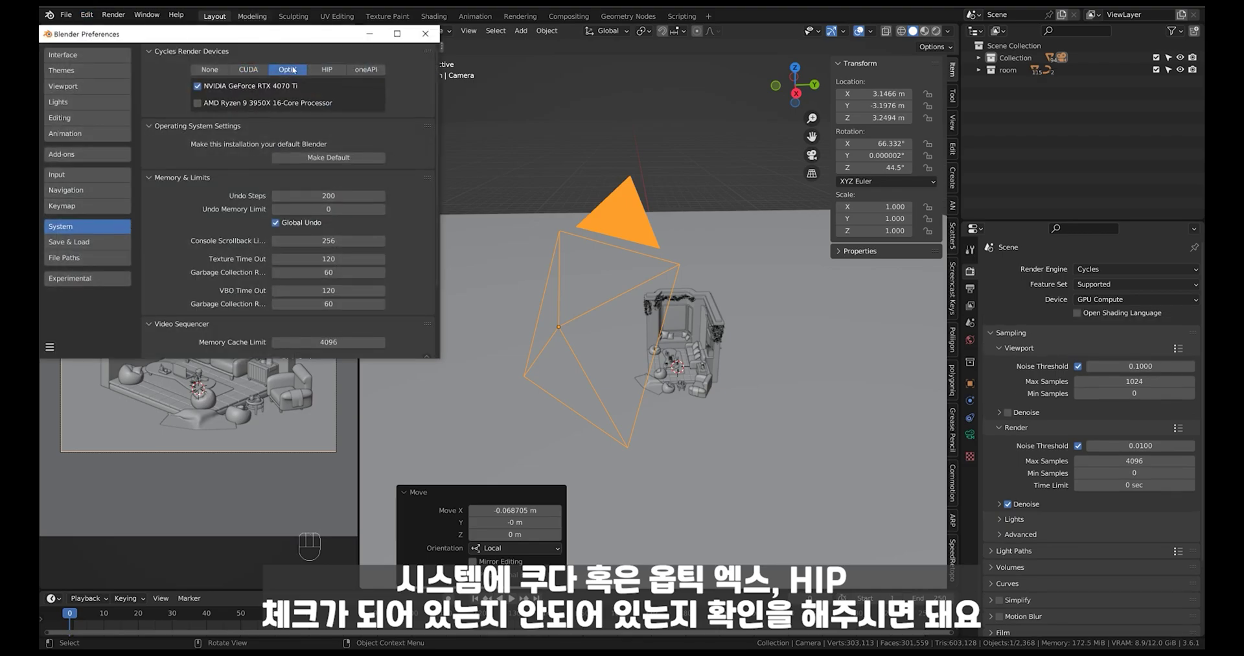
left_click(331, 70)
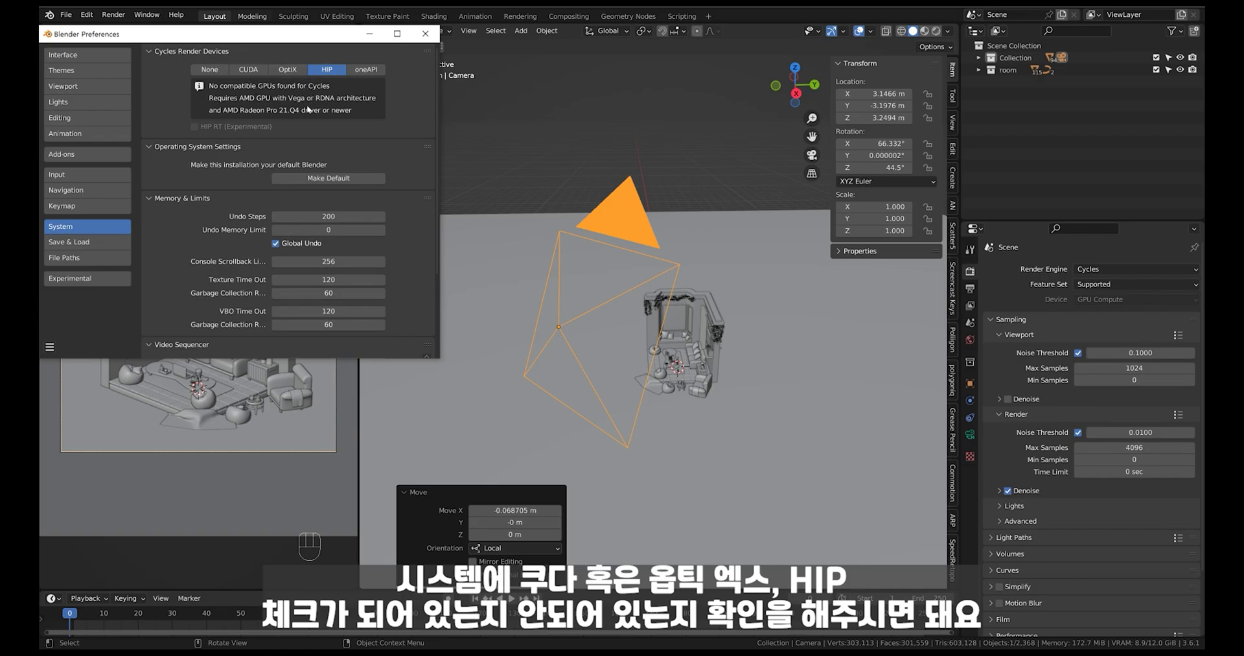
left_click(272, 70)
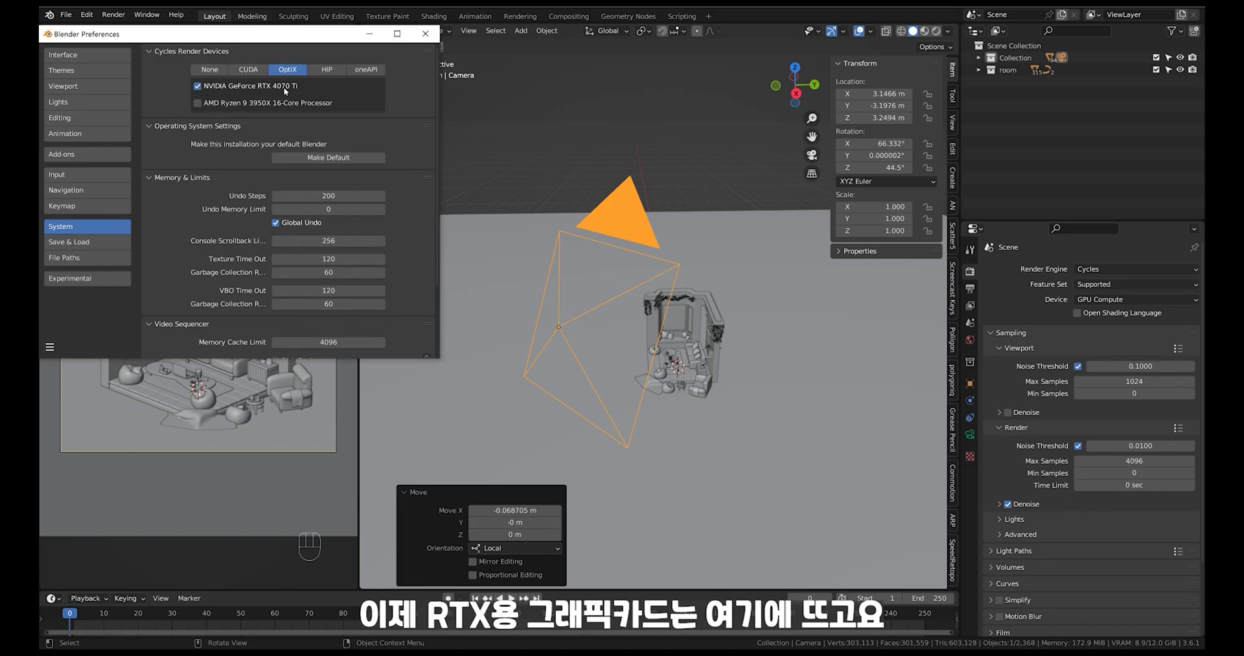
Step: Preview the HIP render devices, select CUDA instead, review the Cycles device choices while keeping GPU Compute, and close the preferences
left_click(328, 71)
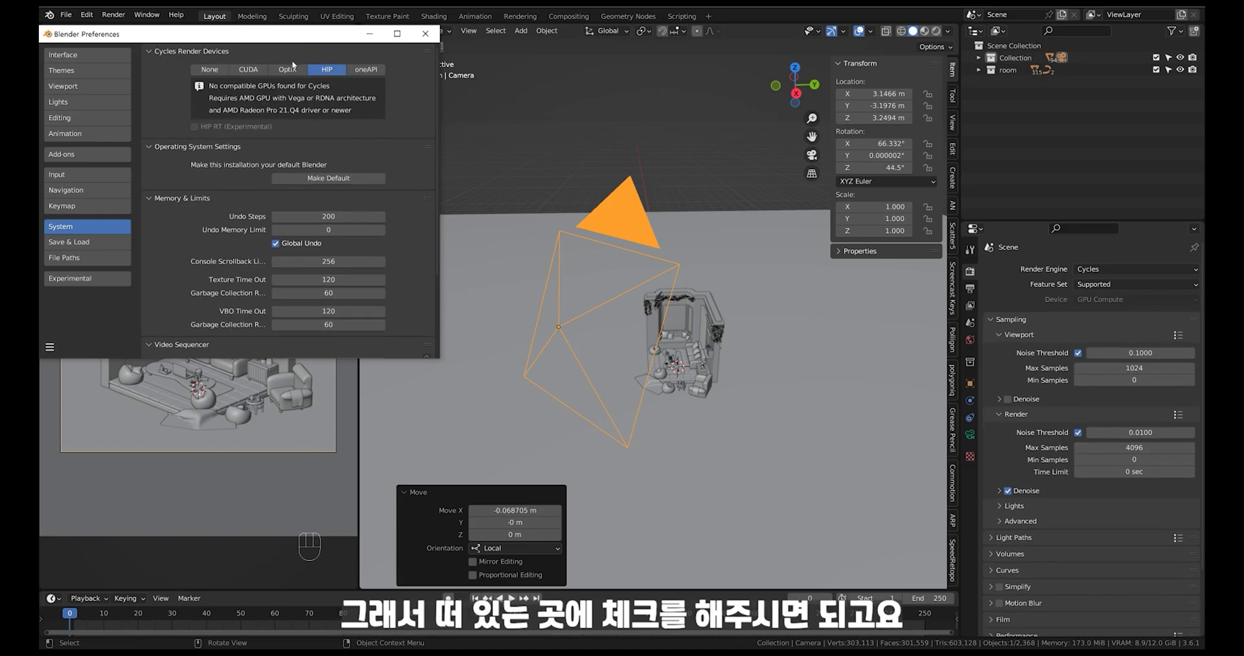
left_click(247, 70)
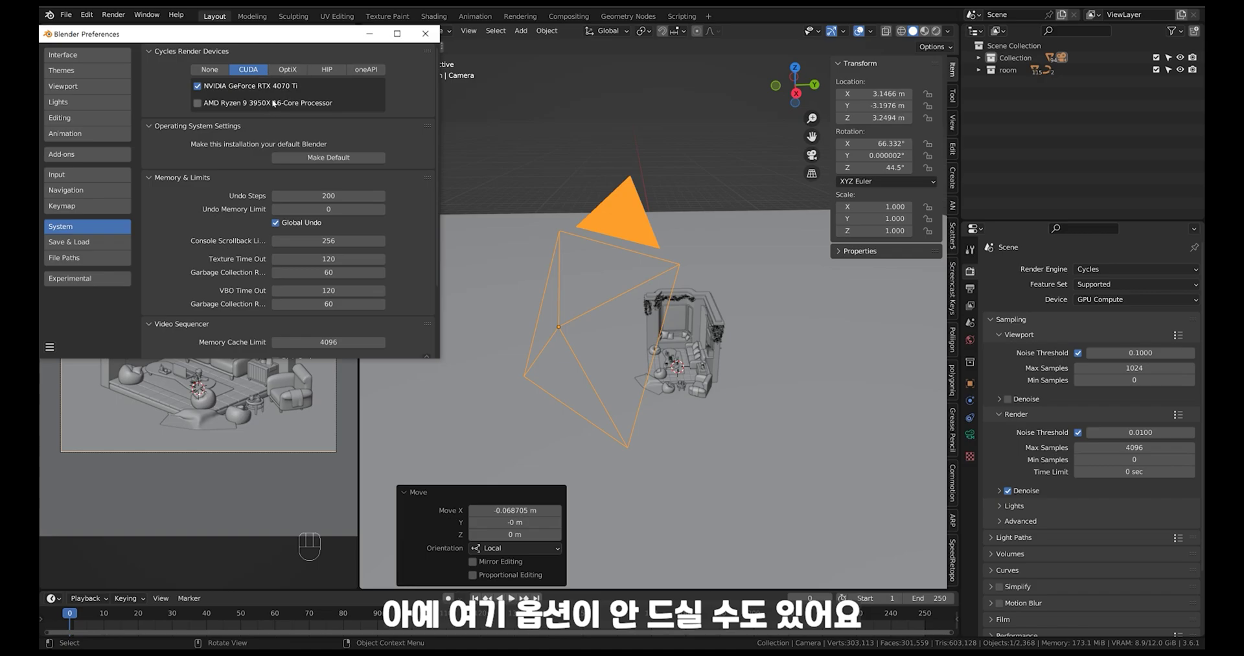
left_click(1127, 302)
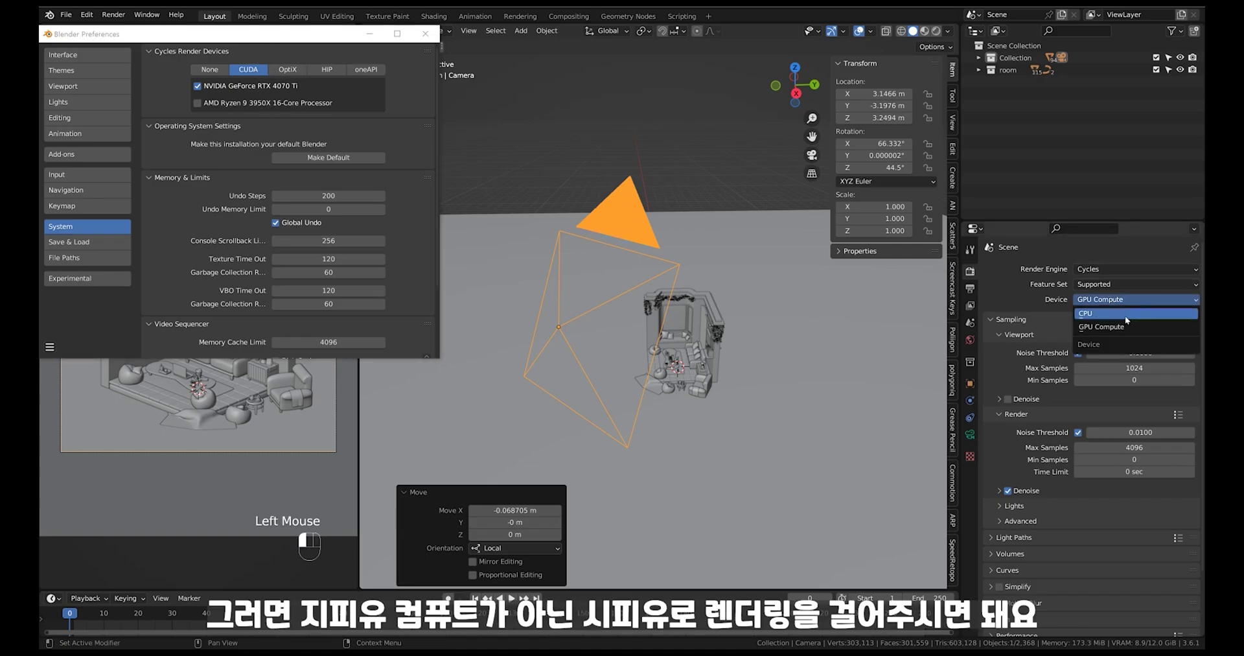
left_click(426, 34)
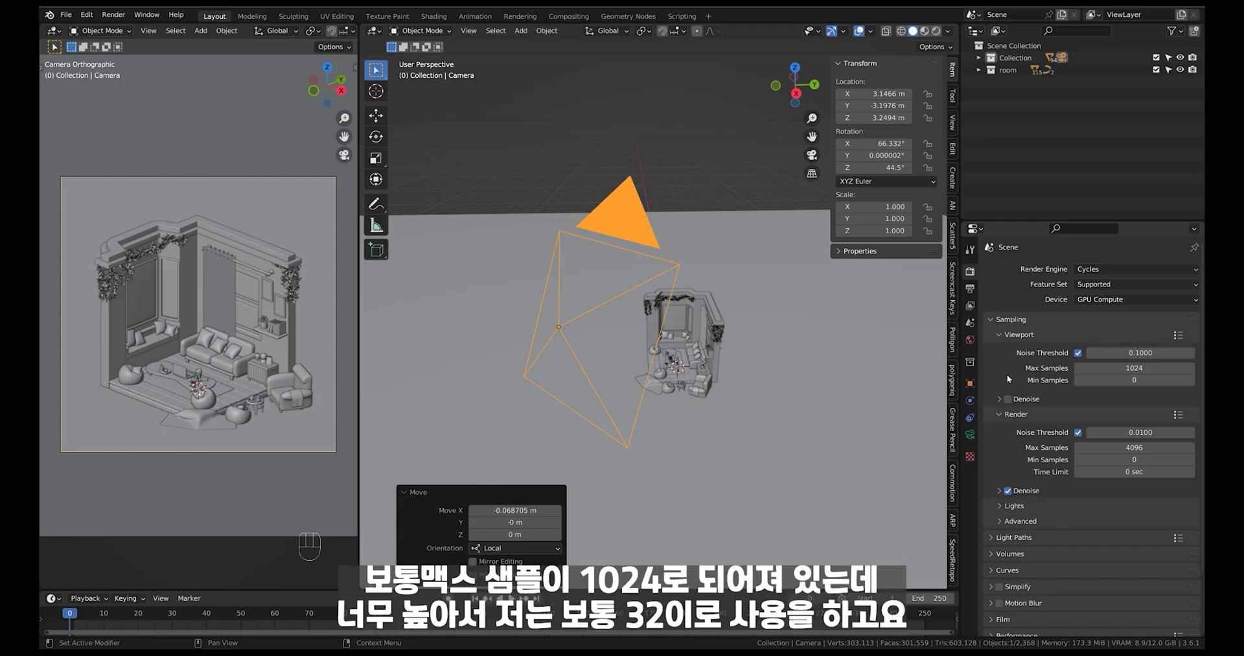
Step: Set the viewport sampling's Max Samples to 32
left_click(1146, 368)
type("32")
key("Return")
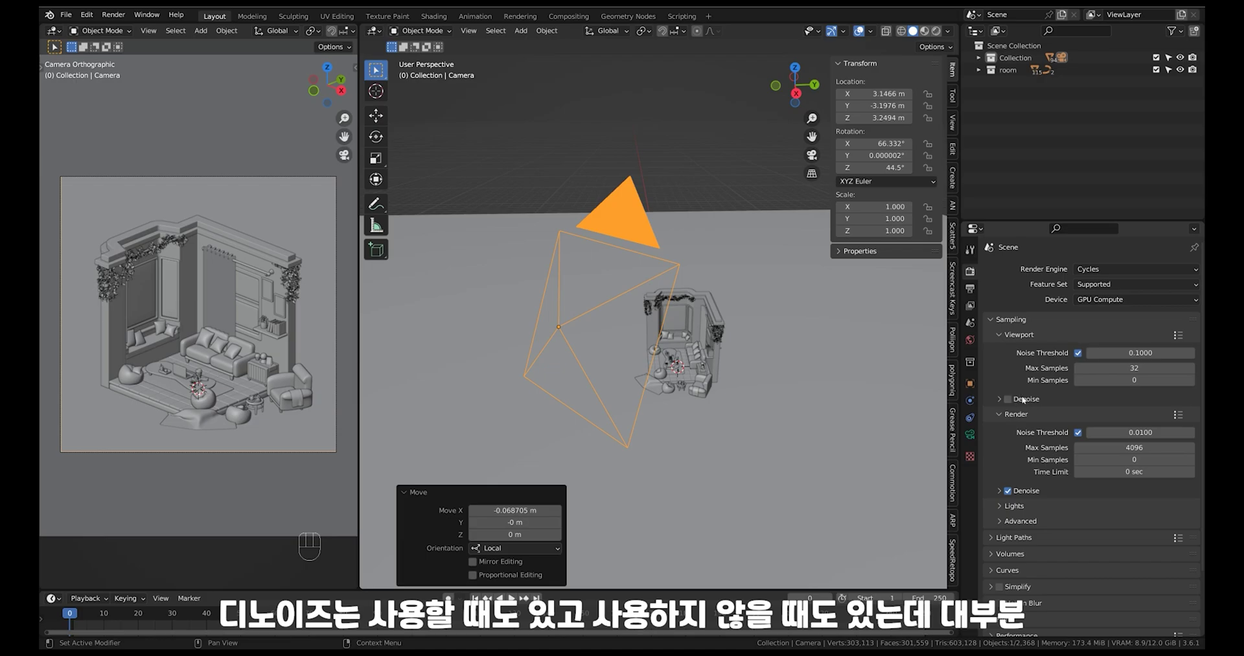
Step: Try 512 and 128 as the Max Samples value for final render sampling
left_click(1142, 447)
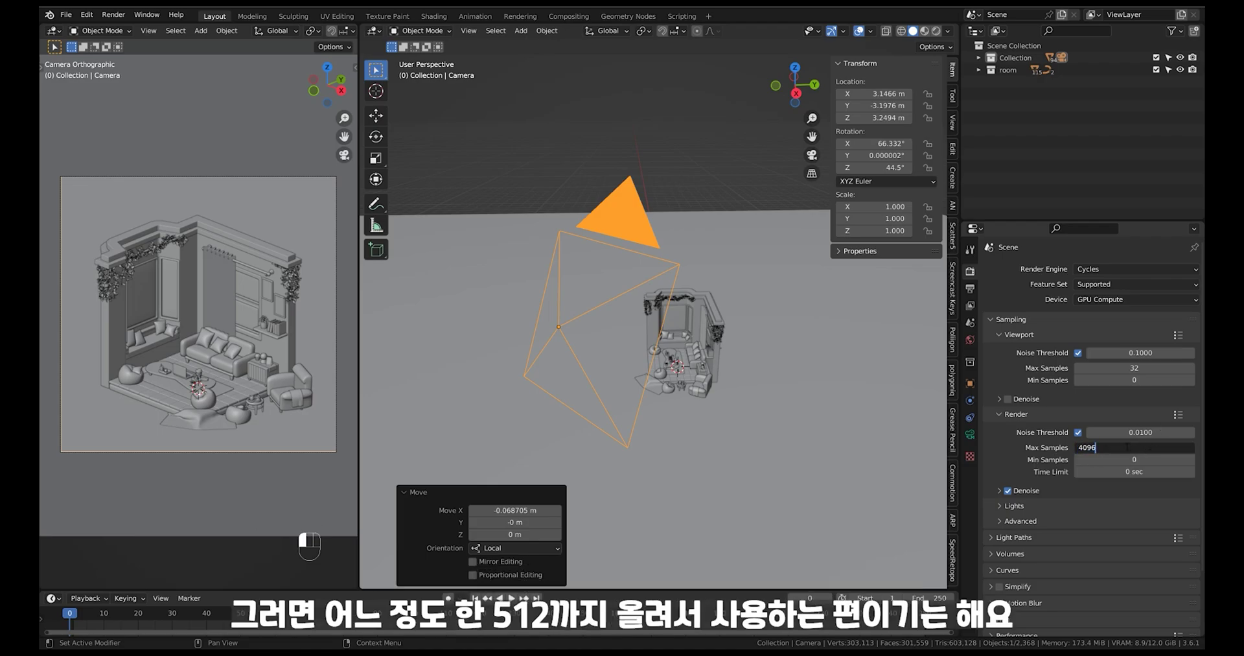
type("512")
key("Return")
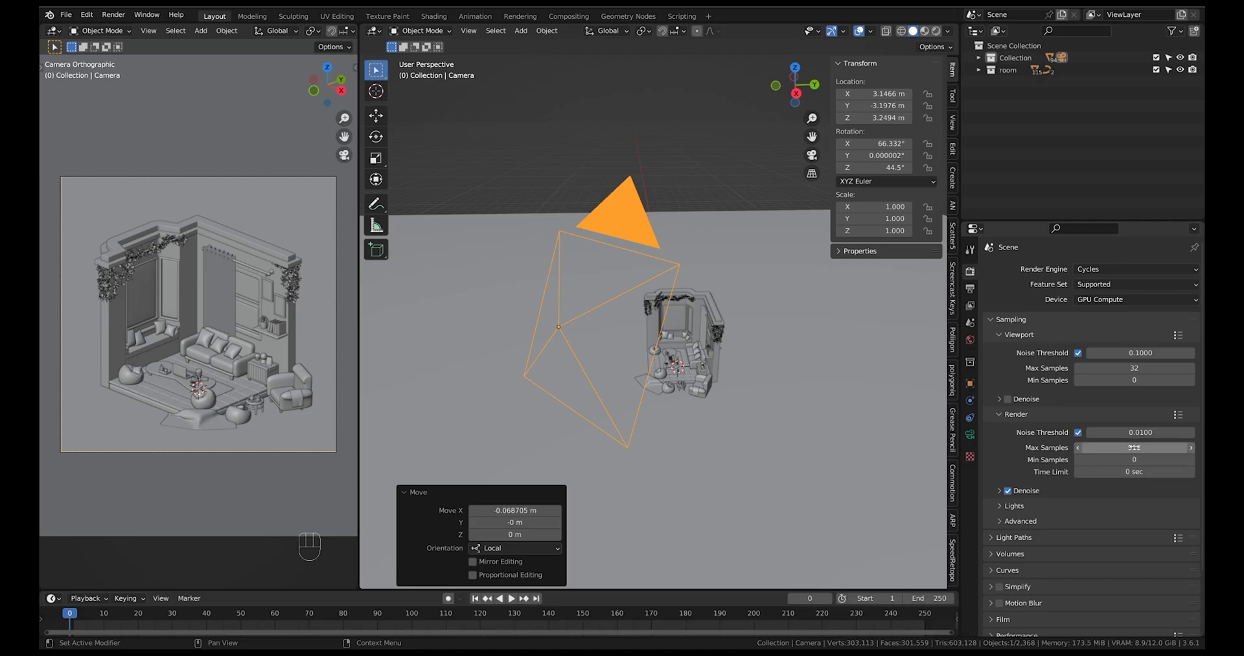
left_click(1135, 447)
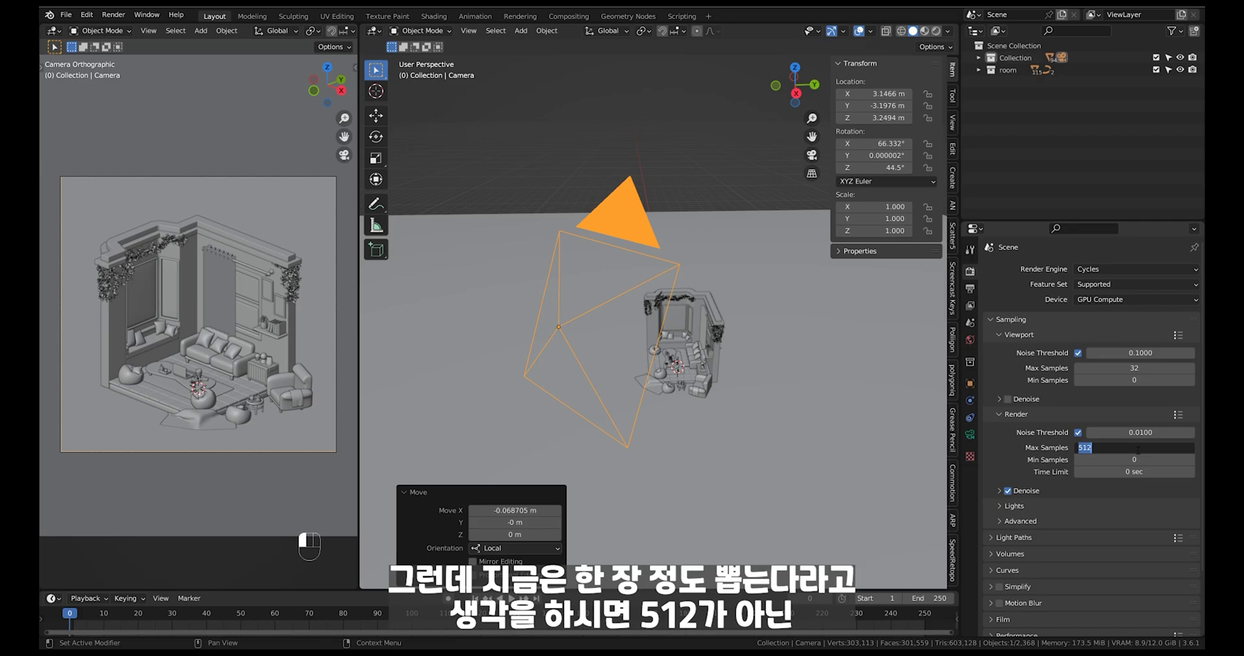
type("128")
key("Return")
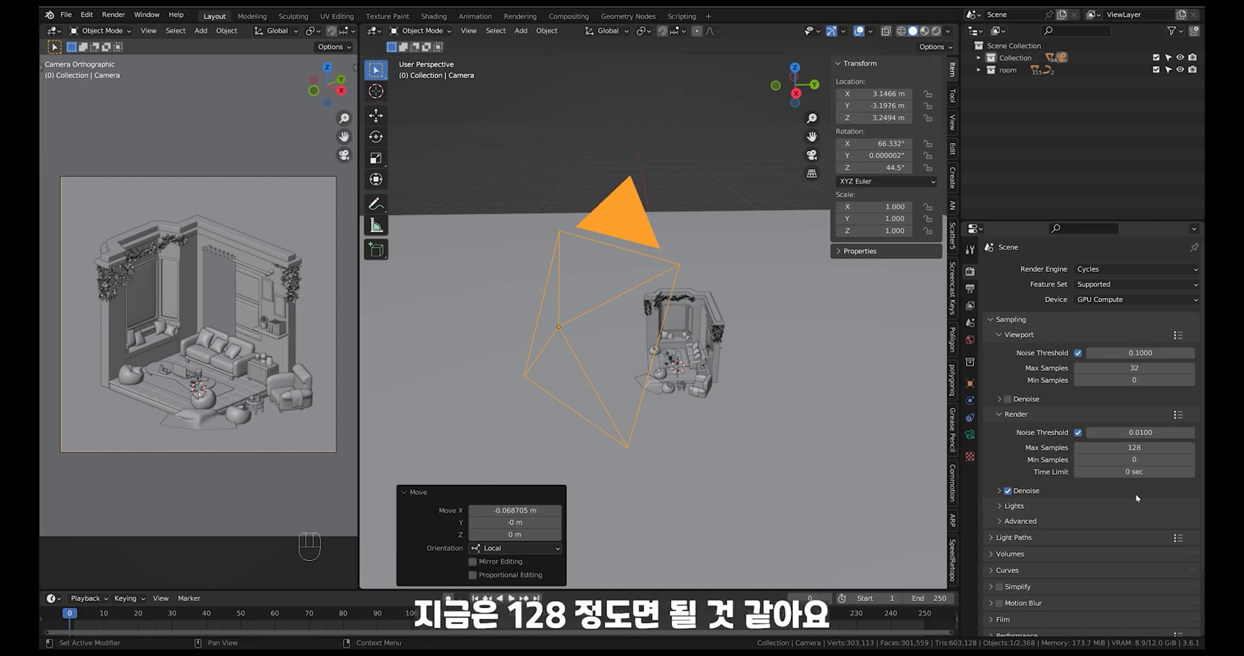
Step: Set the final render sampling's Max Samples to 64
left_click(1138, 447)
type("5")
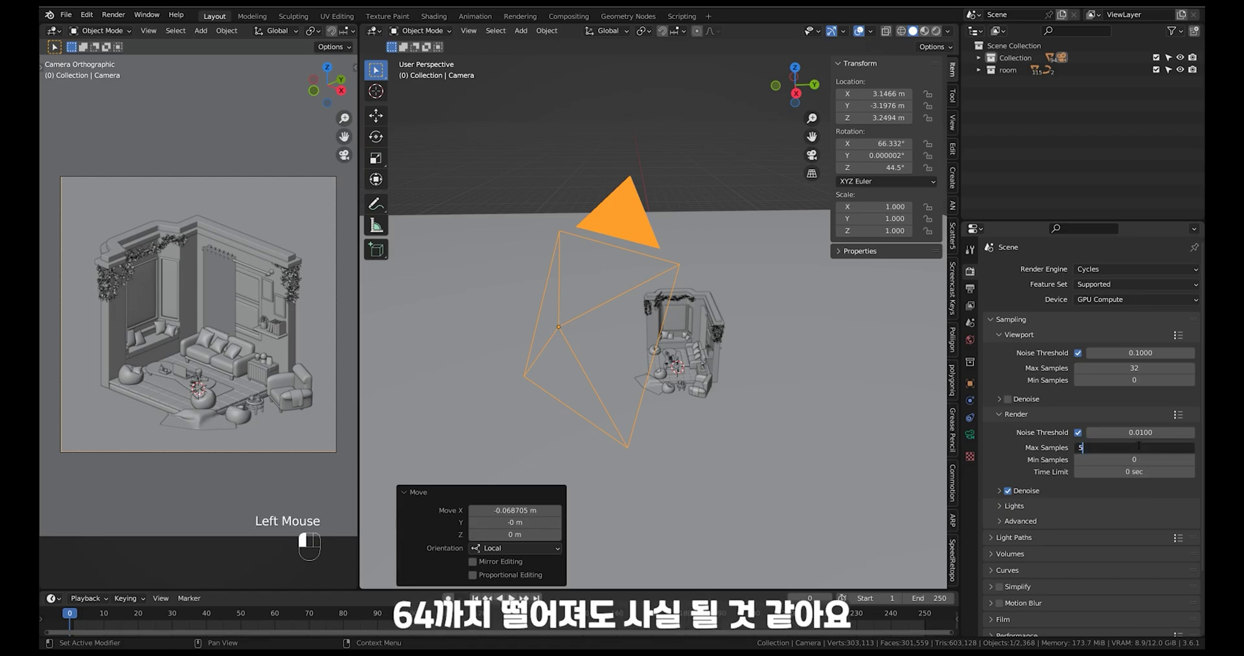
type("4")
key("Return")
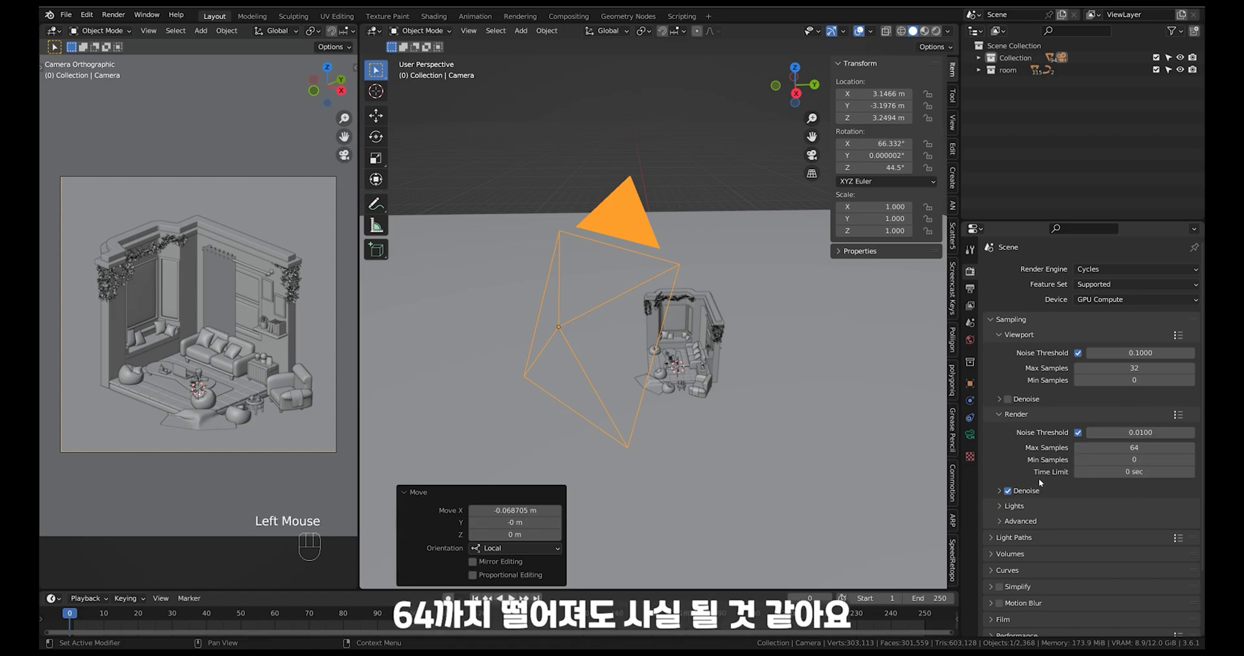
Step: Deselect the camera and add an area light at the world origin
left_click(624, 231)
middle_click_drag(725, 402, 774, 433)
middle_click_drag(774, 433, 740, 302)
left_click(740, 273)
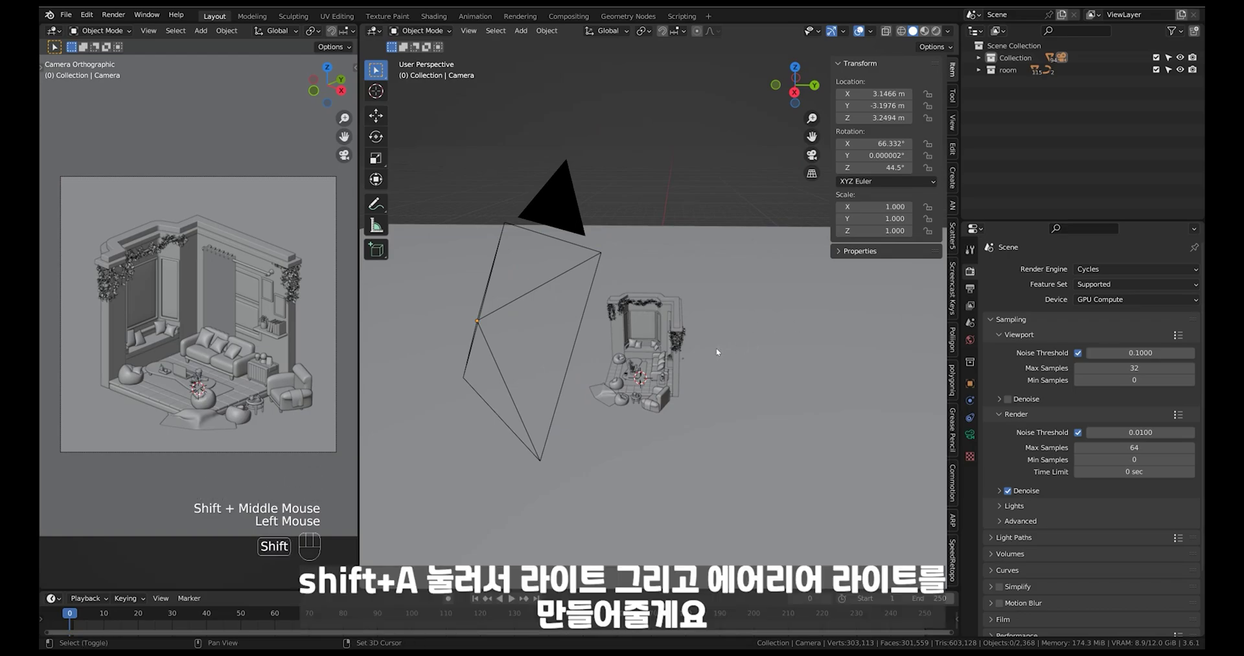
key("shift+a")
mouse_move(717, 319)
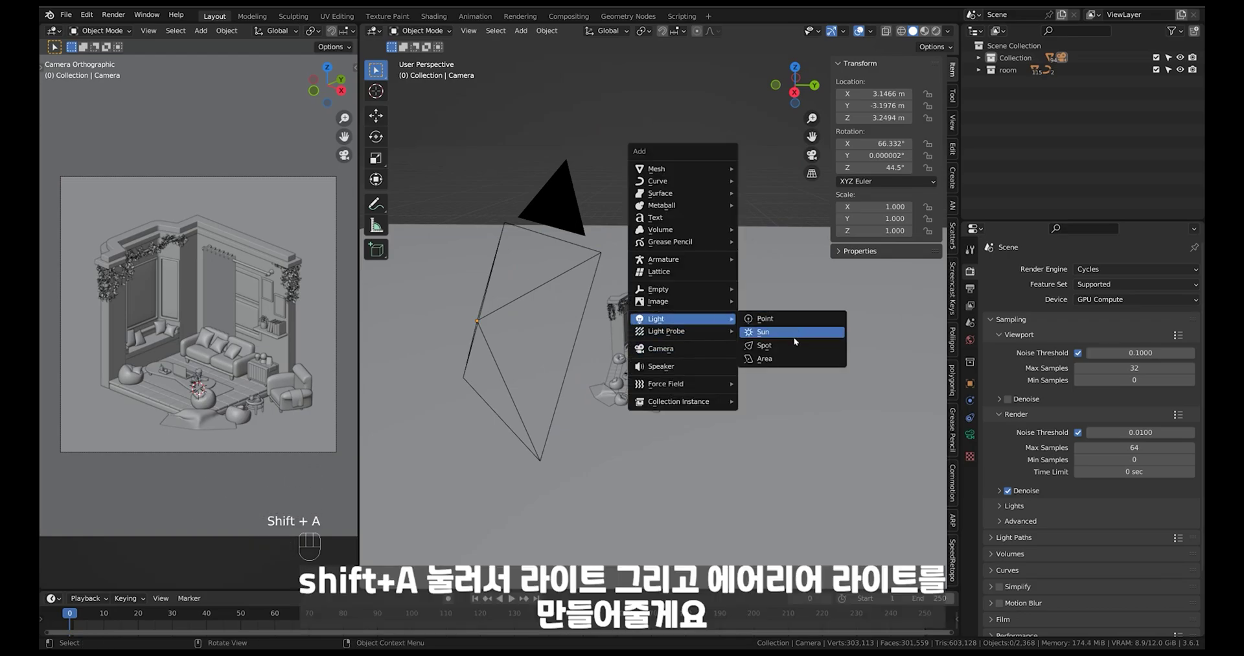
left_click(789, 358)
Step: Move the area light straight up along the Z axis to about 6.17 m above the room
middle_click_drag(712, 420, 716, 436)
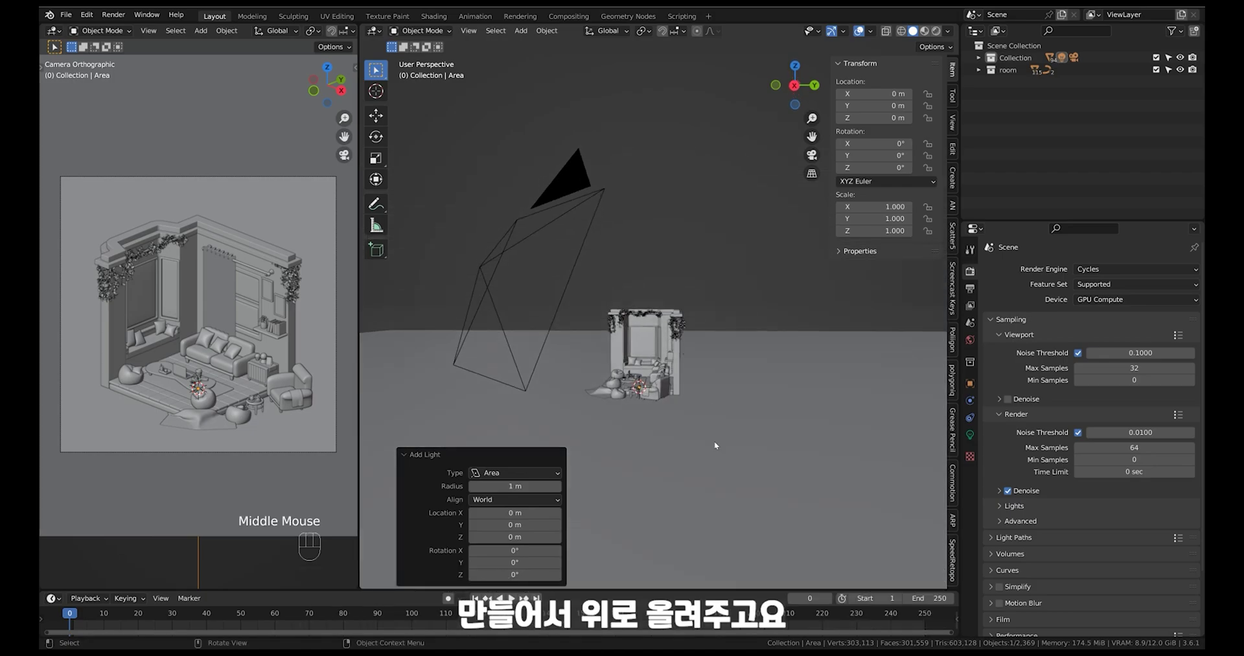
key("g")
key("z")
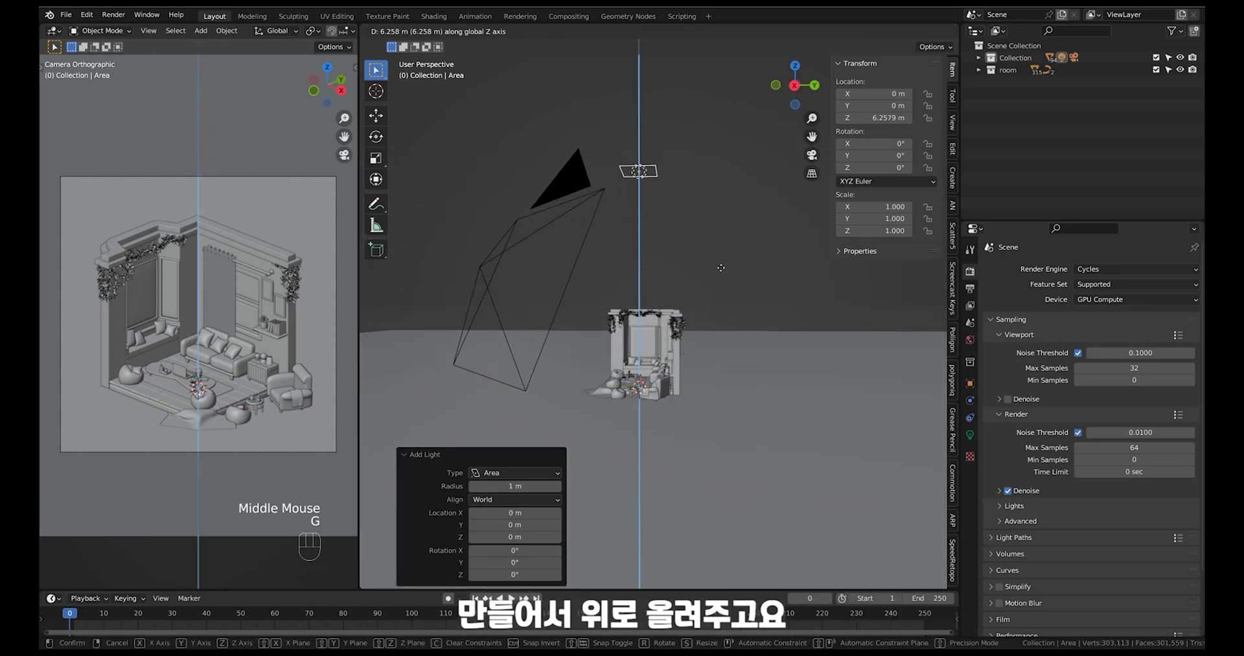
left_click(716, 269)
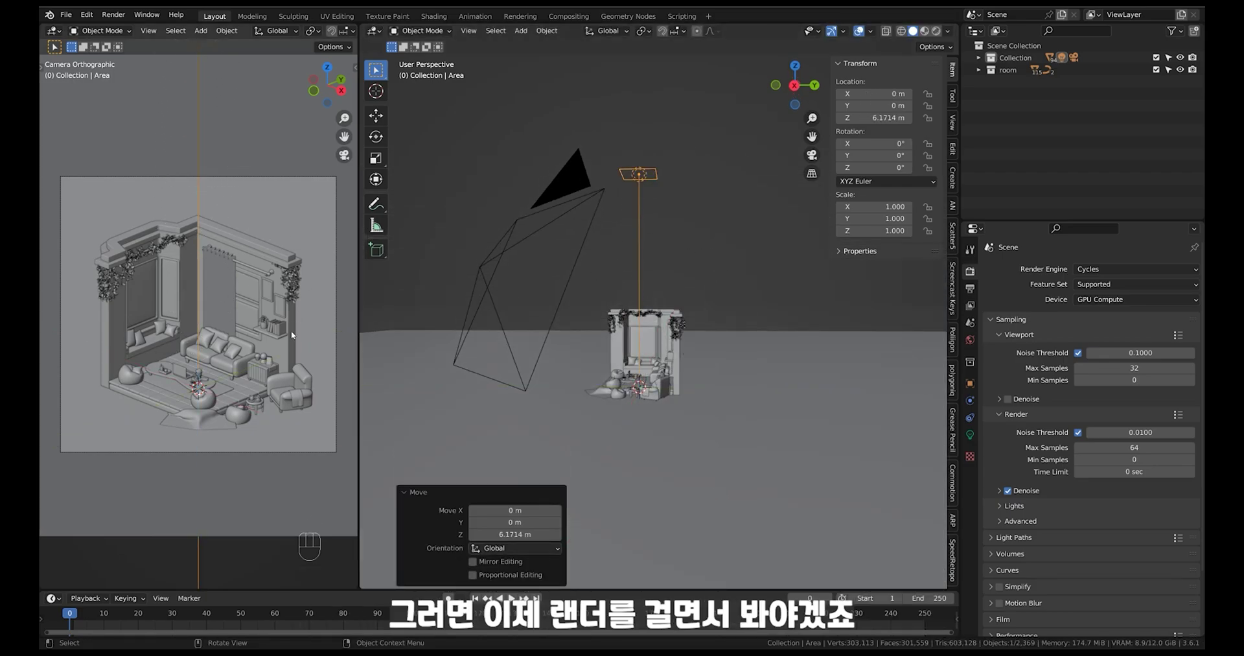
Step: Switch the camera view to Rendered shading
left_click(262, 209)
key("z")
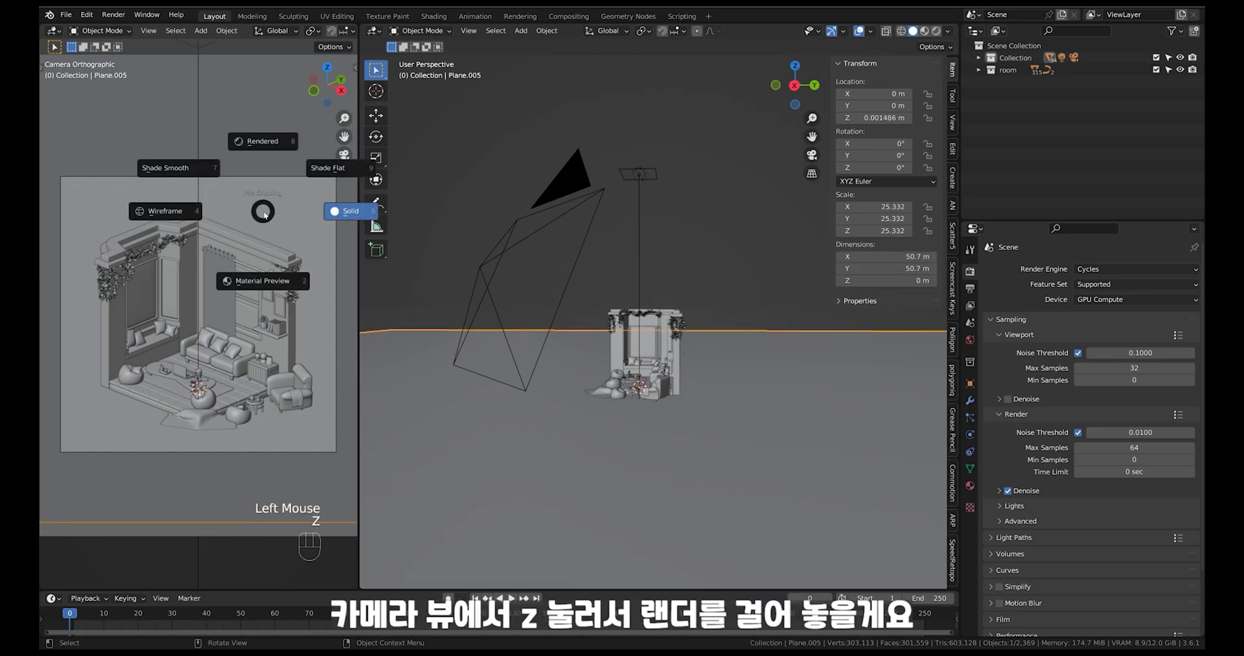
left_click(260, 114)
Step: Select the area light above the room and change its shape from Square to Disk
middle_click_drag(671, 267, 548, 383, "shift")
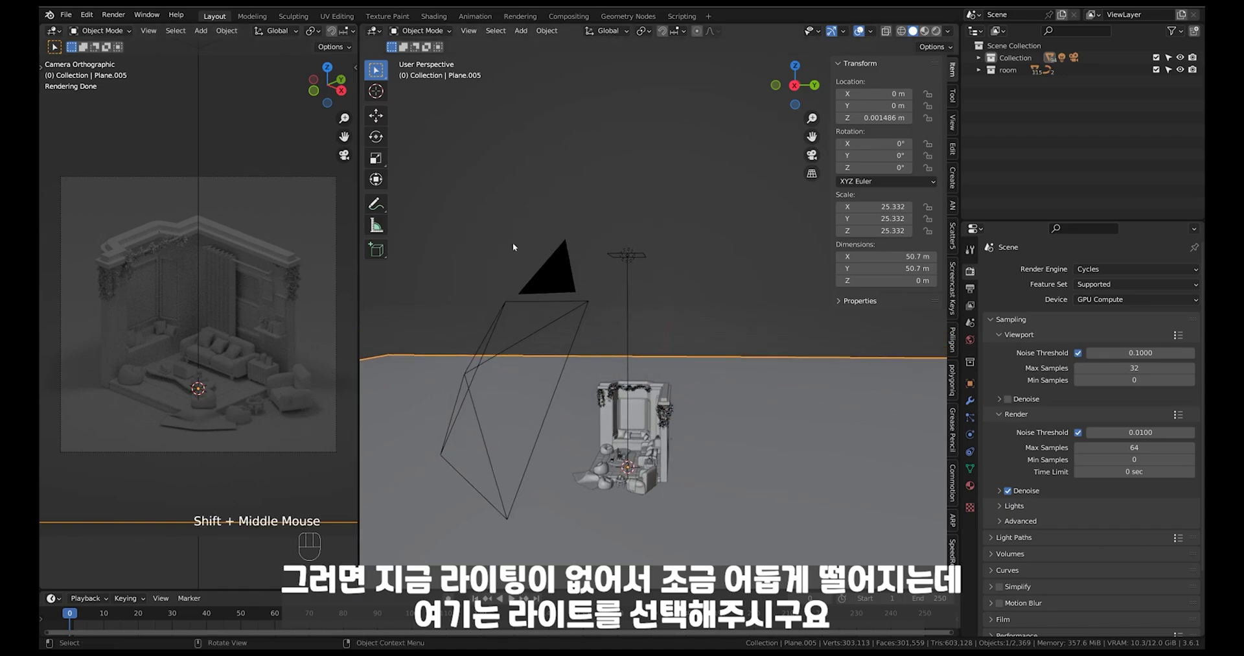
left_click(641, 256)
middle_click_drag(641, 257, 633, 353)
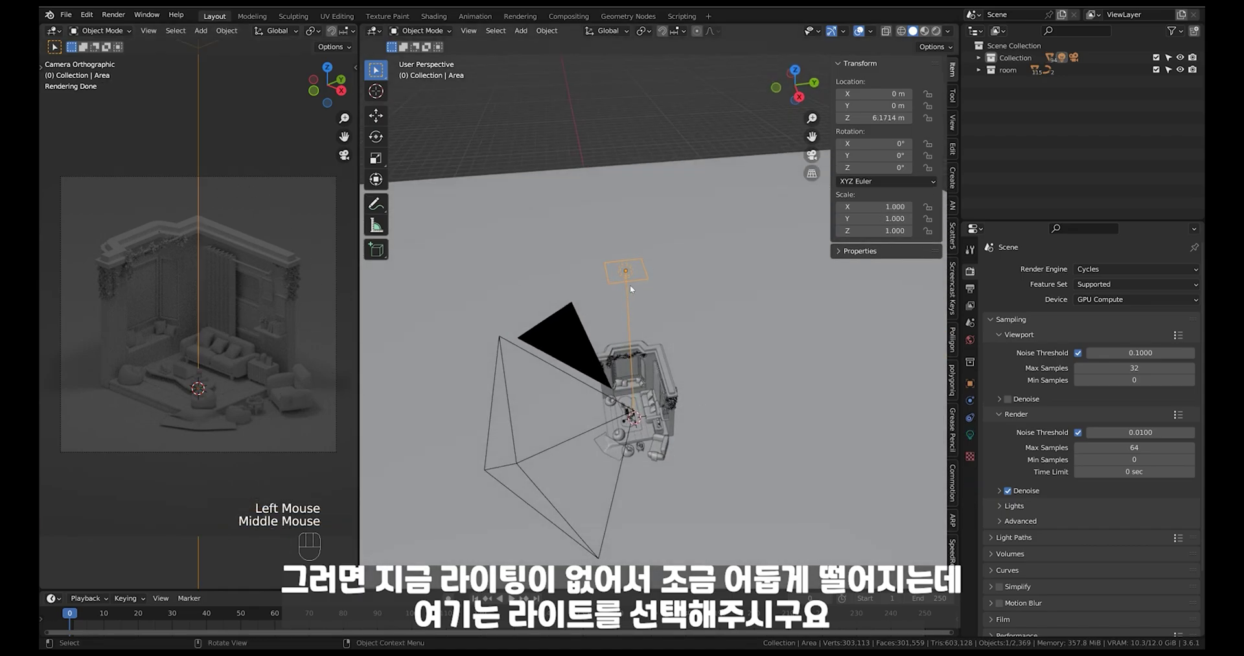
left_click(970, 435)
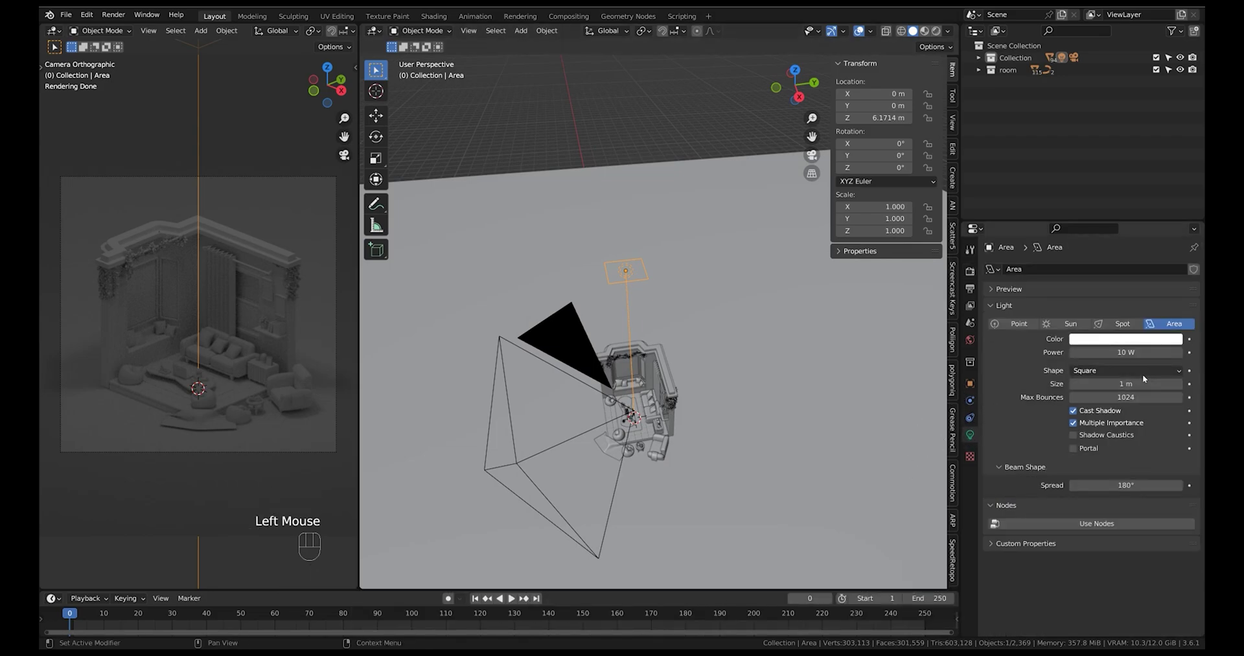
middle_click_drag(643, 290, 608, 305)
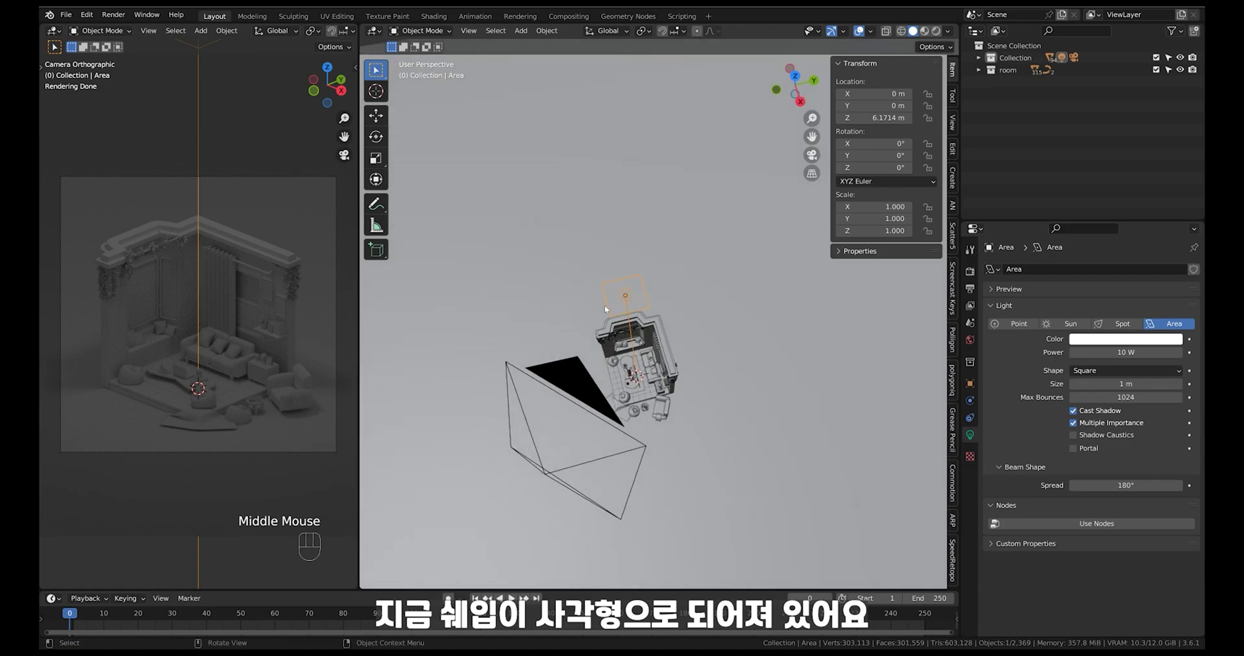
left_click(1117, 372)
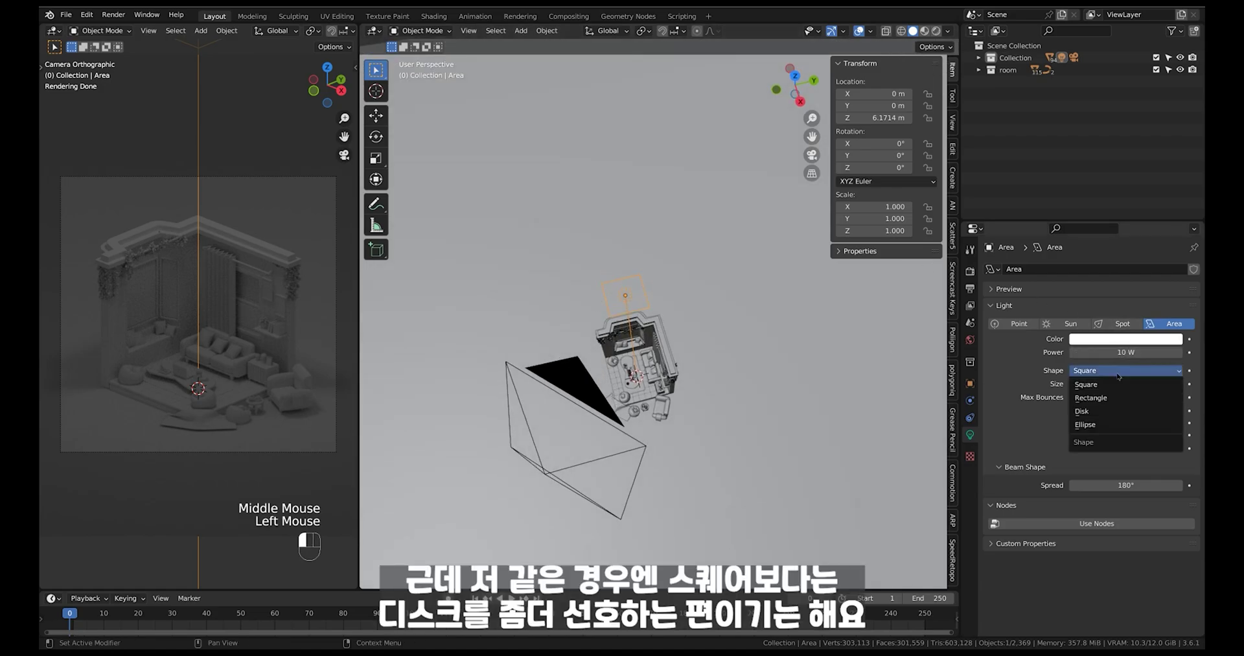
left_click(1100, 412)
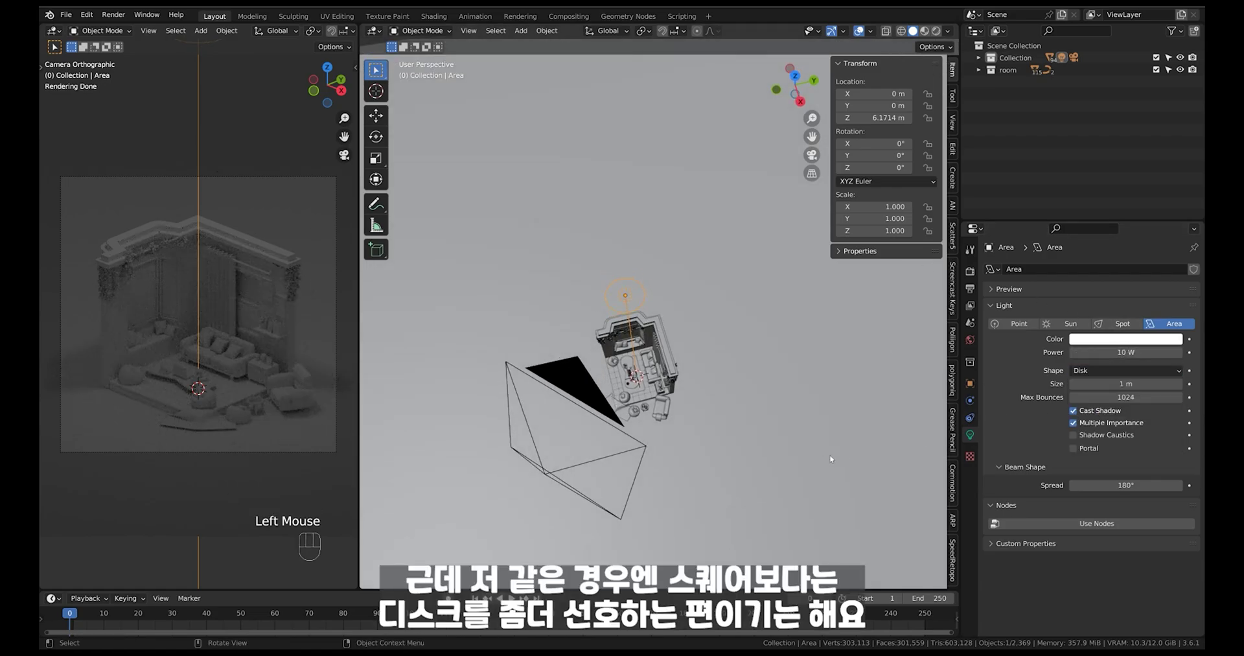
Step: Set the disk area light's power to 250 W
middle_click_drag(760, 451, 687, 320, "ctrl")
middle_click_drag(687, 321, 698, 313, "ctrl")
middle_click_drag(713, 366, 703, 366, "shift")
middle_click_drag(703, 366, 686, 374, "ctrl")
middle_click_drag(608, 200, 670, 298)
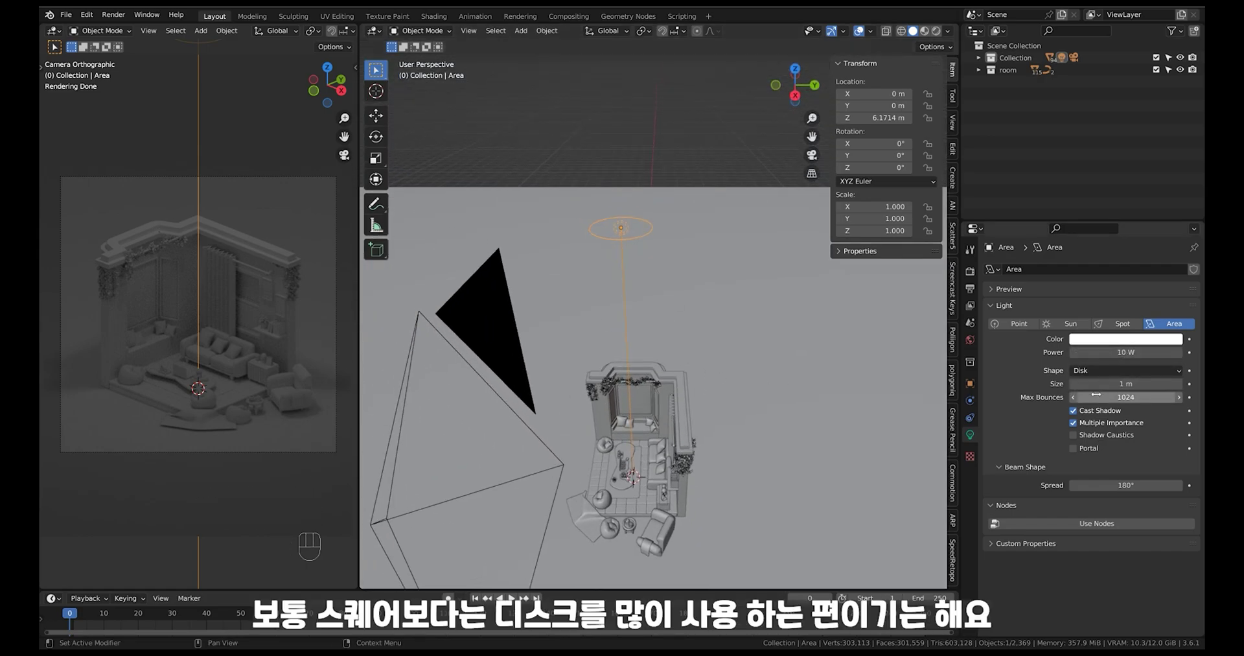
left_click(1132, 354)
type("250")
key("Return")
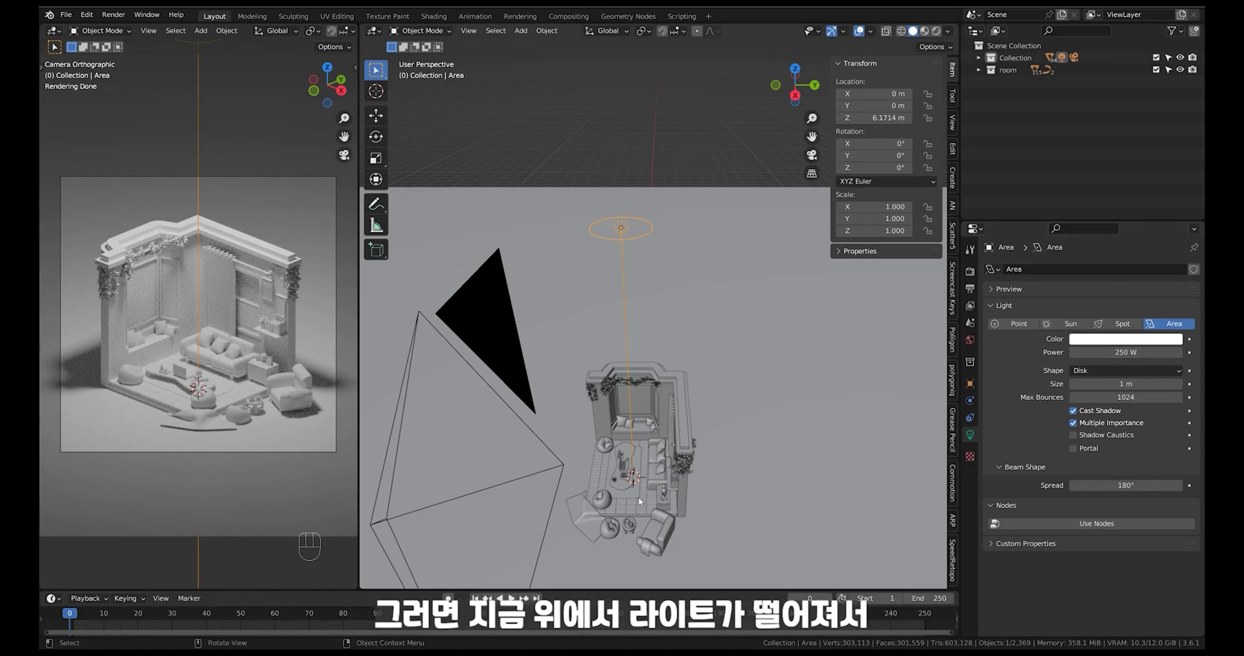
Step: View the room from above and enlarge the disk light to a scale of about 2.46
middle_click_drag(690, 453, 681, 467)
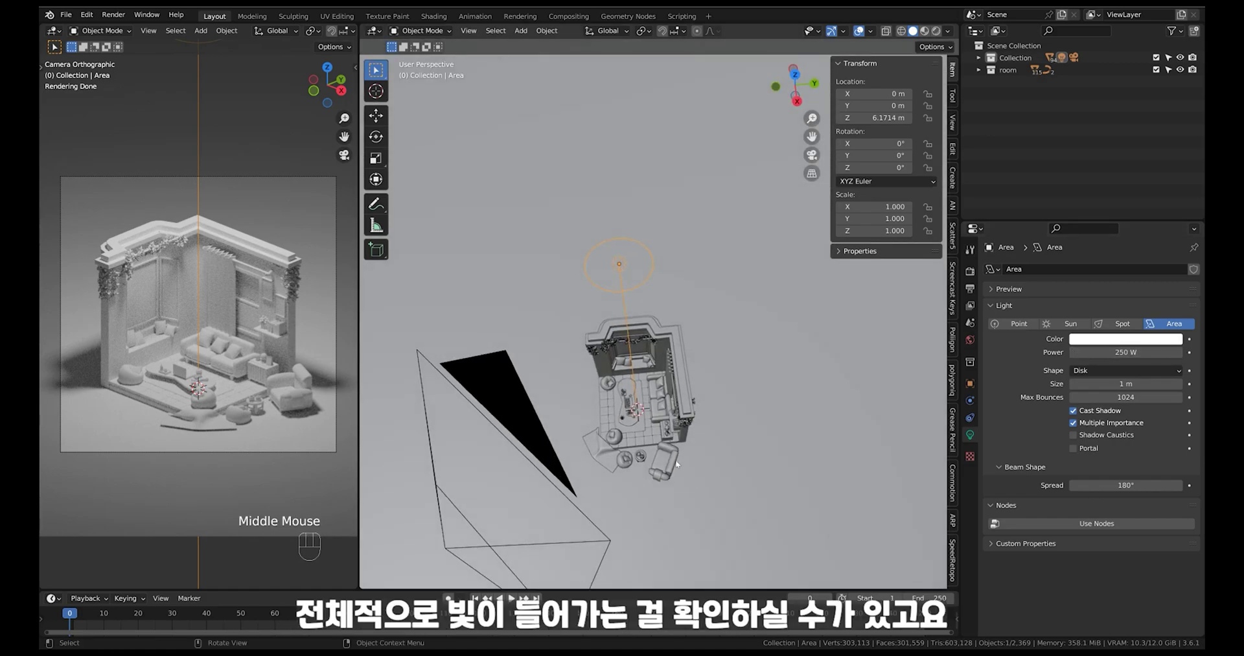
middle_click_drag(685, 366, 677, 347)
left_click(659, 290)
middle_click_drag(659, 290, 674, 324)
key("s")
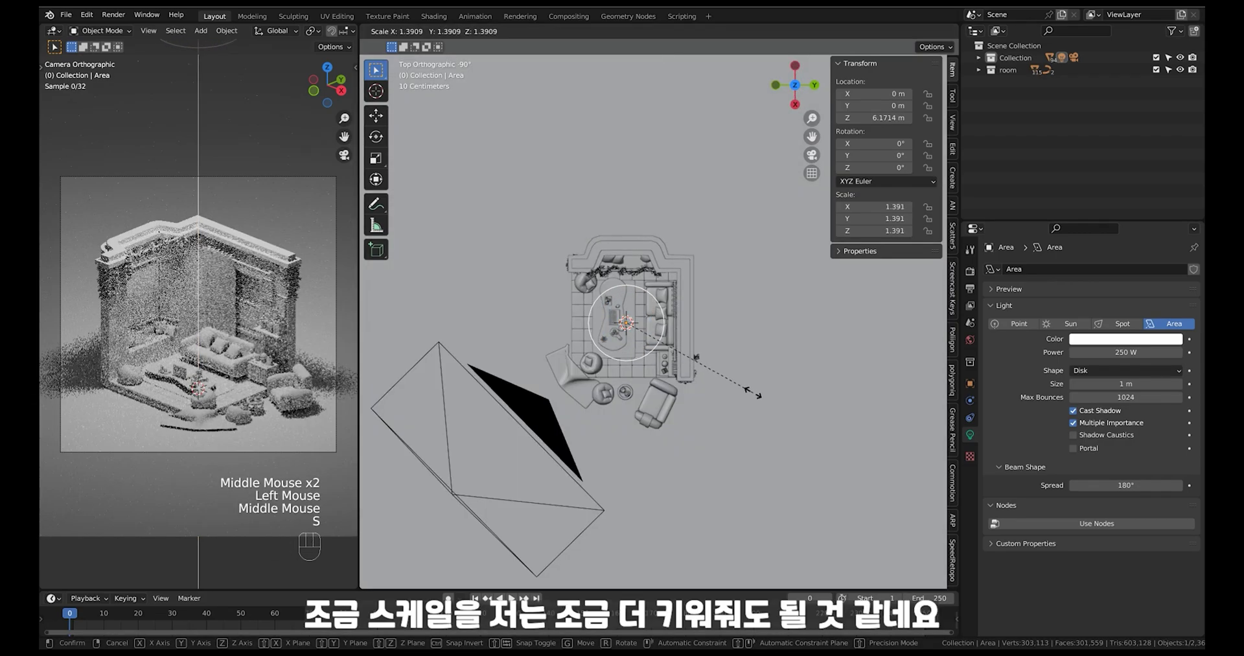
left_click(841, 462)
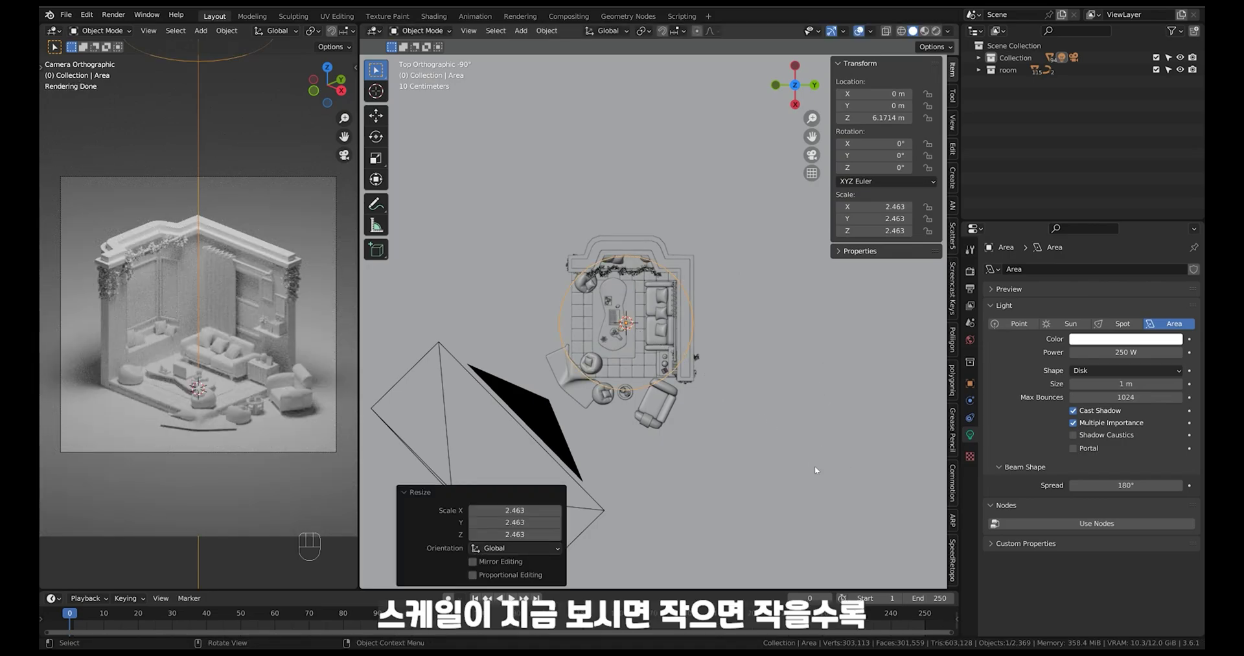
Step: Shrink the disk light to a scale of about 0.37 and enlarge it to about 2.57 to compare shadow softness
key("s")
left_click(654, 343)
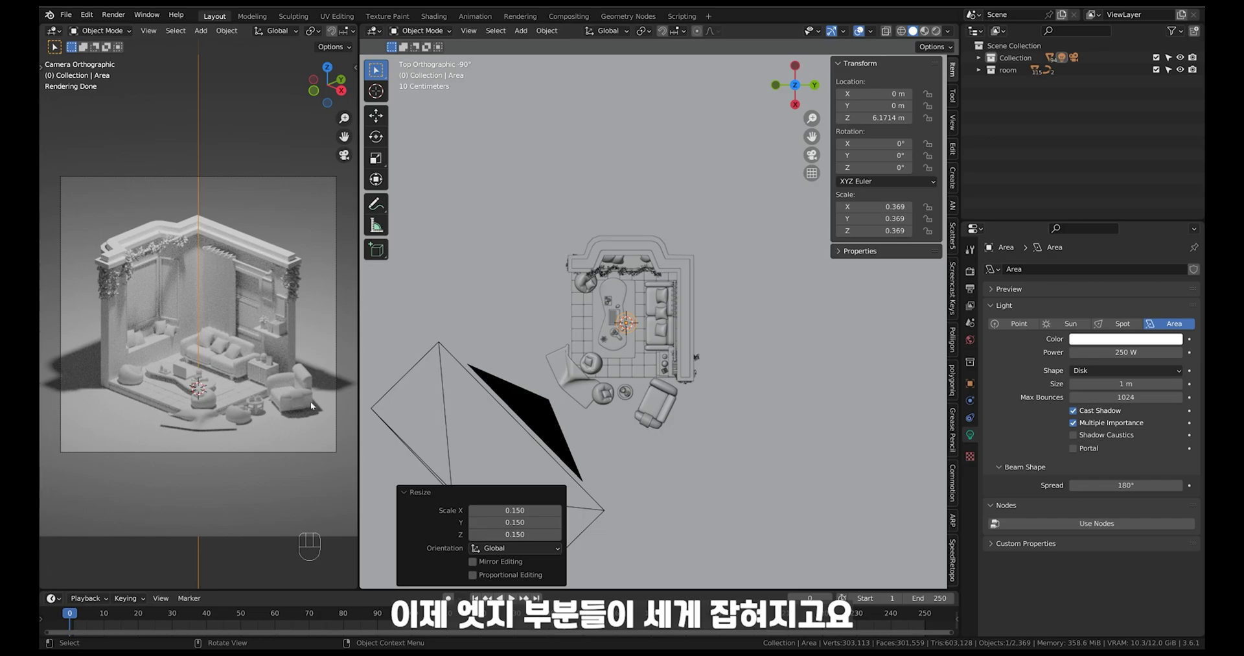
key("s")
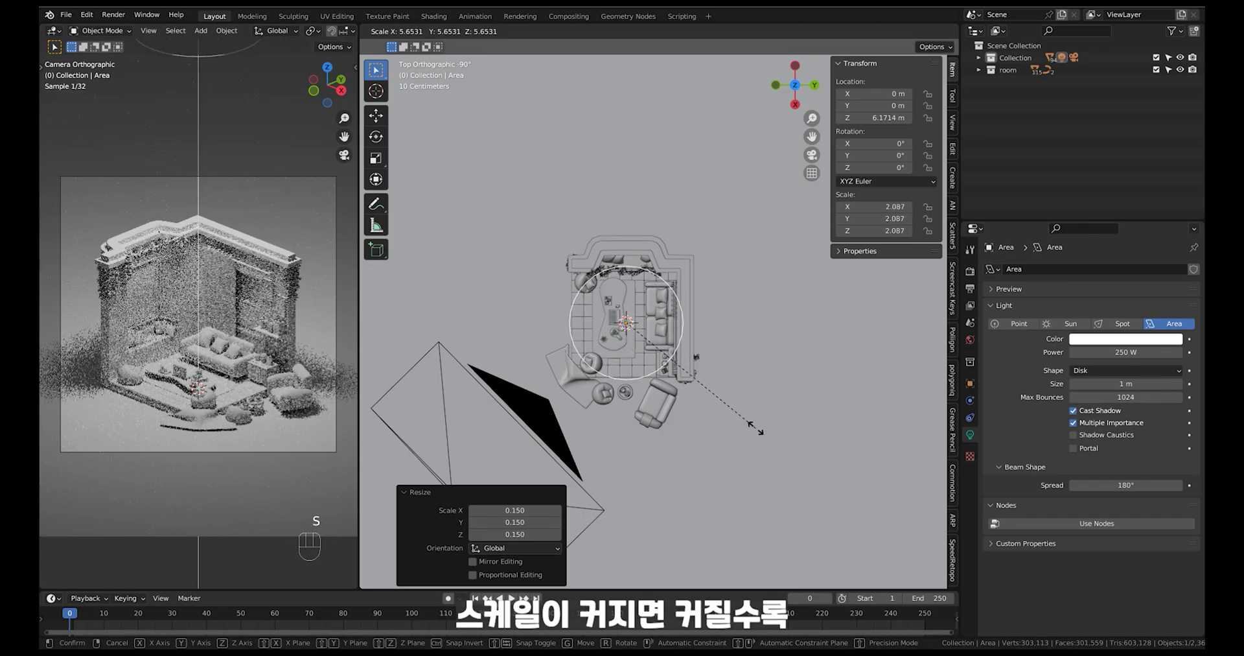
left_click(774, 464)
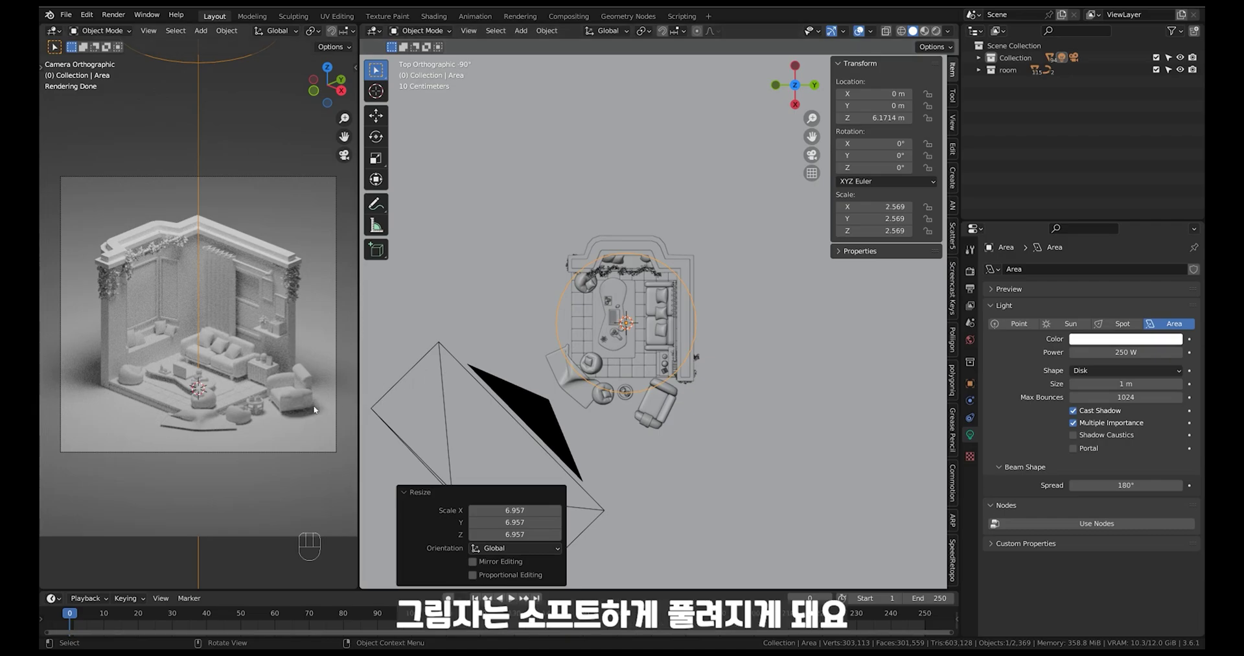
Step: Rescale the disk light above the room to about 2.03
middle_click_drag(729, 429, 722, 382)
middle_click_drag(778, 428, 733, 382)
key("s")
left_click(738, 387)
middle_click_drag(756, 421, 770, 399, "shift")
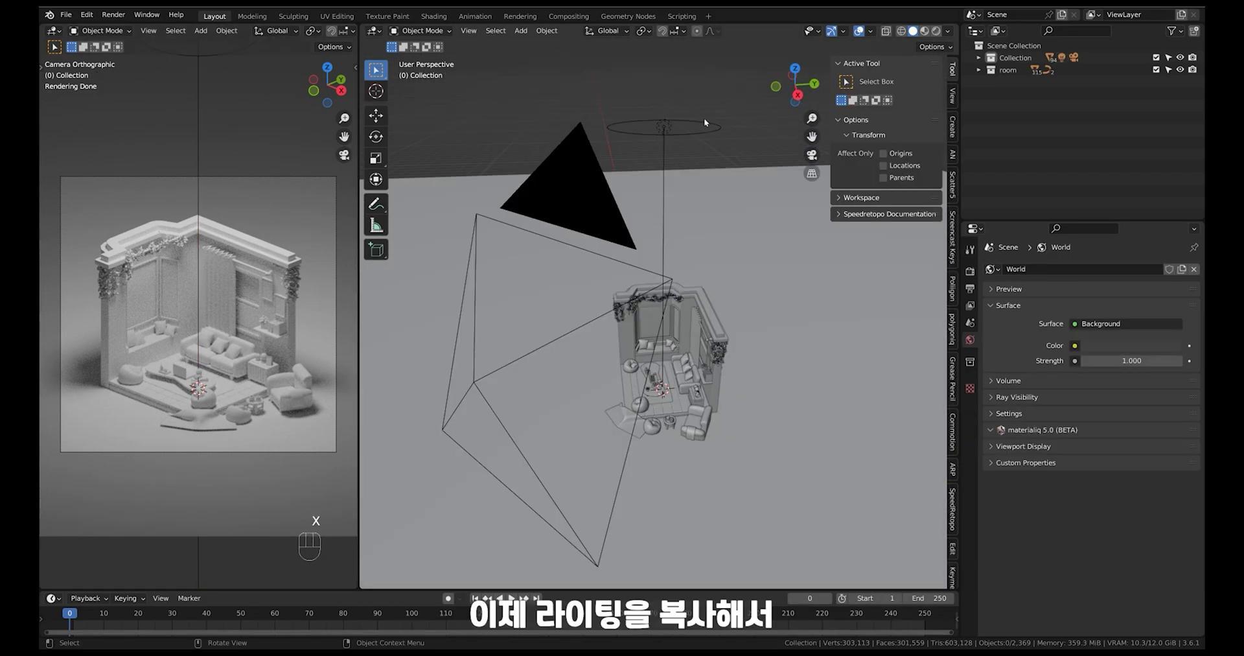
Step: Duplicate the disk area light in place and align the scene view to the right orthographic view
left_click(707, 135)
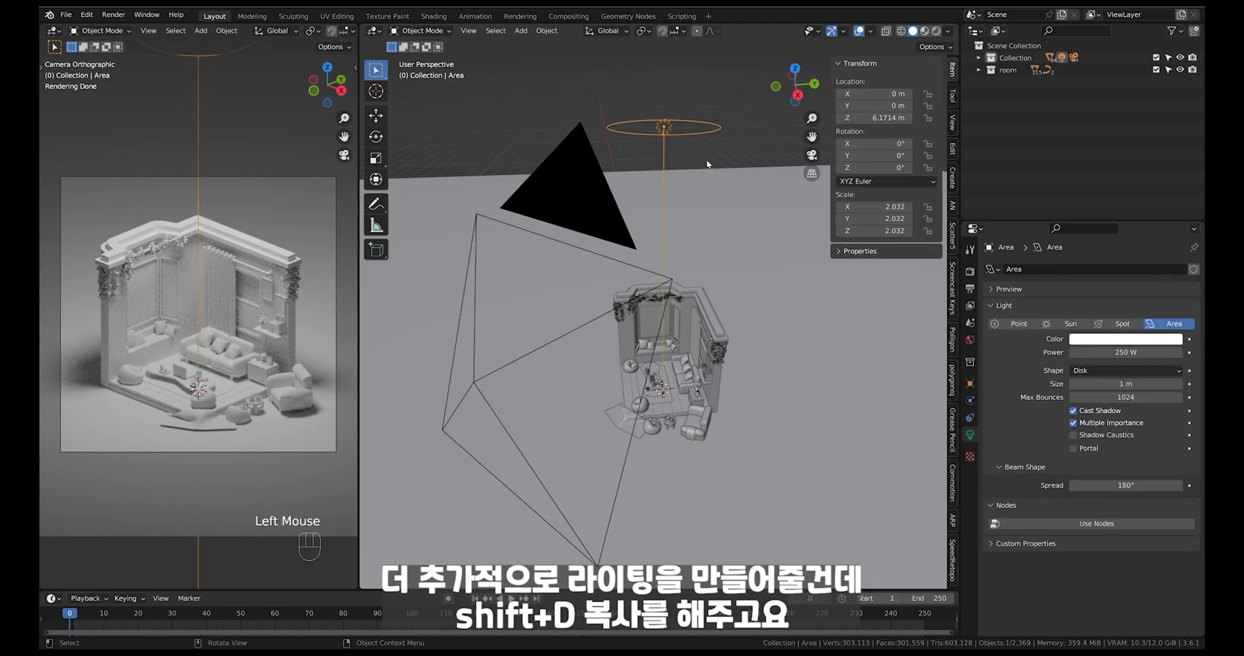
key("shift+d")
key("Escape")
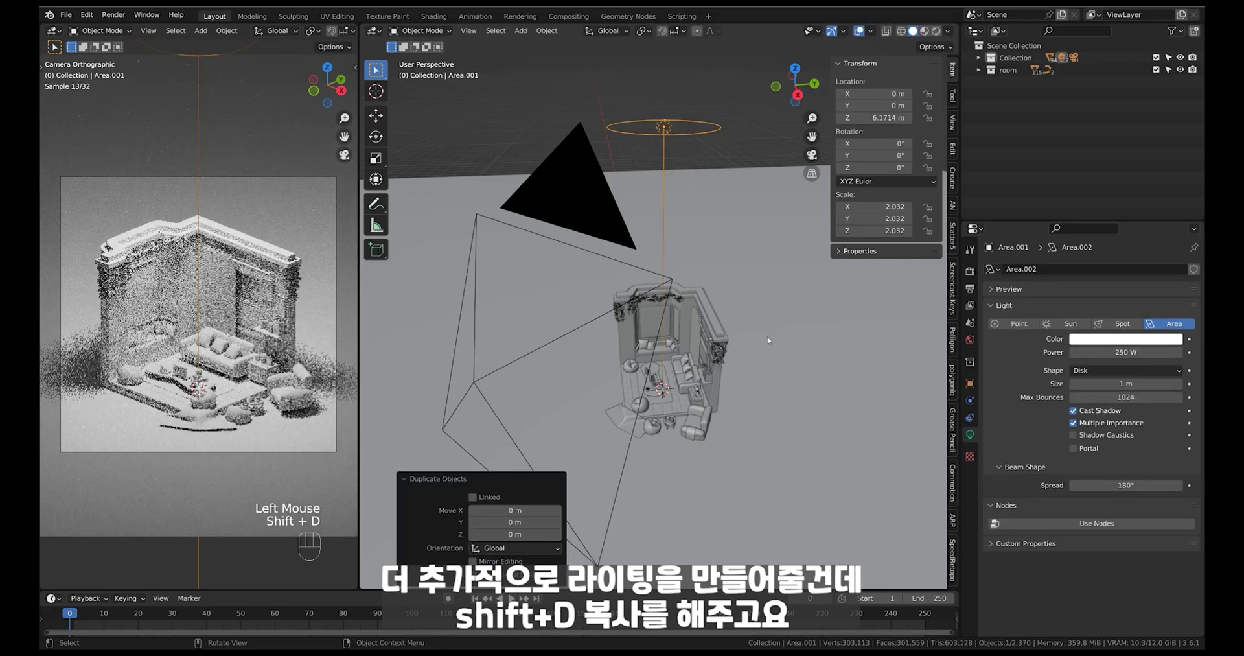
middle_click_drag(743, 365, 805, 340)
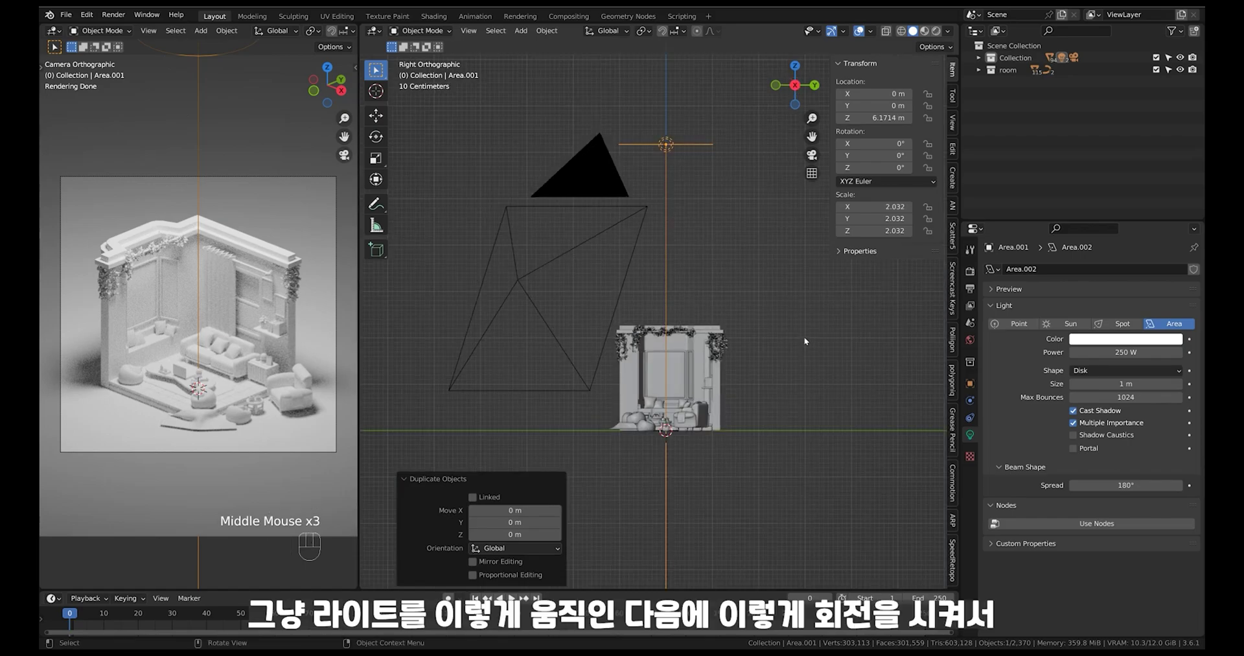
Step: Try moving the duplicated disk light about -2.48 m along Y and tilting it about 28° toward the room, and undo both changes
key("g")
left_click(688, 363)
key("r")
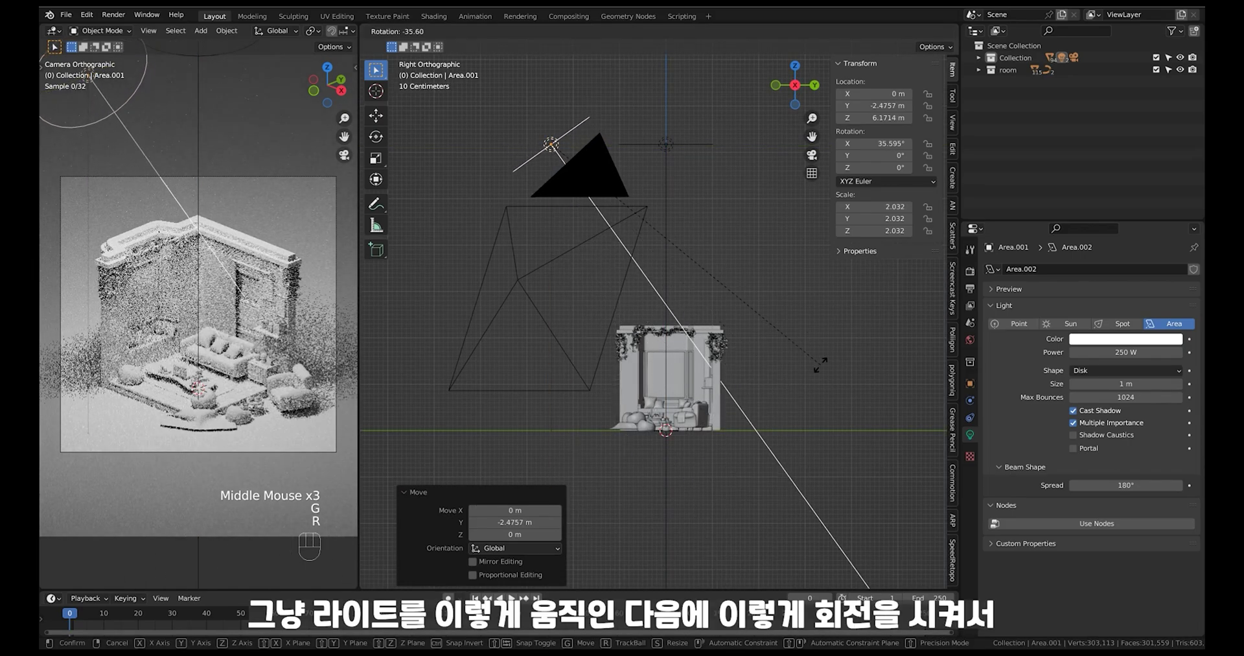
left_click(634, 361)
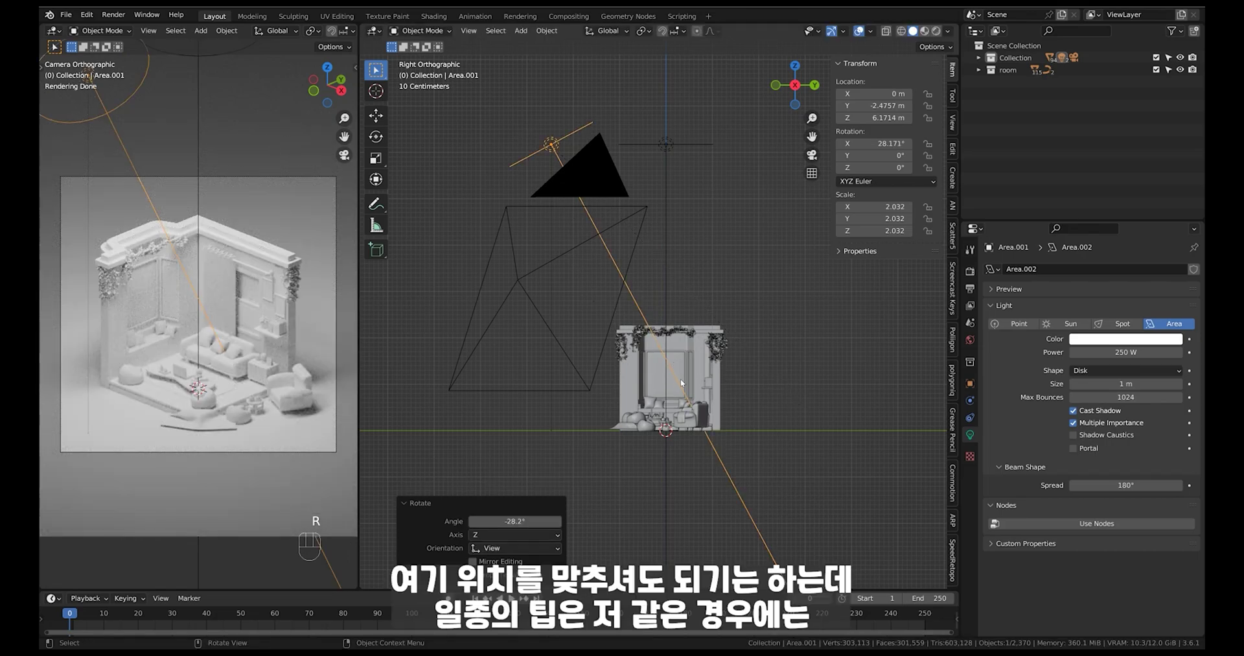
key("ctrl+z")
key("ctrl+z")
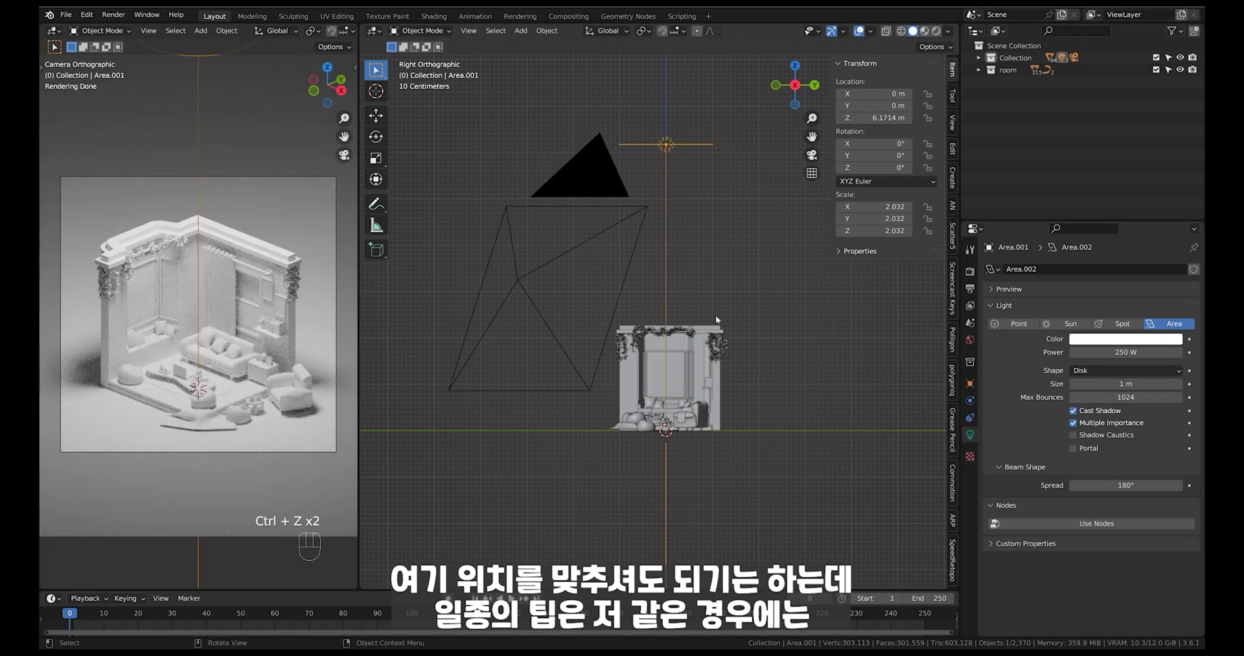
Step: Set the transform pivot point to 3D Cursor and align the scene view to the right orthographic view
middle_click_drag(736, 333, 694, 346)
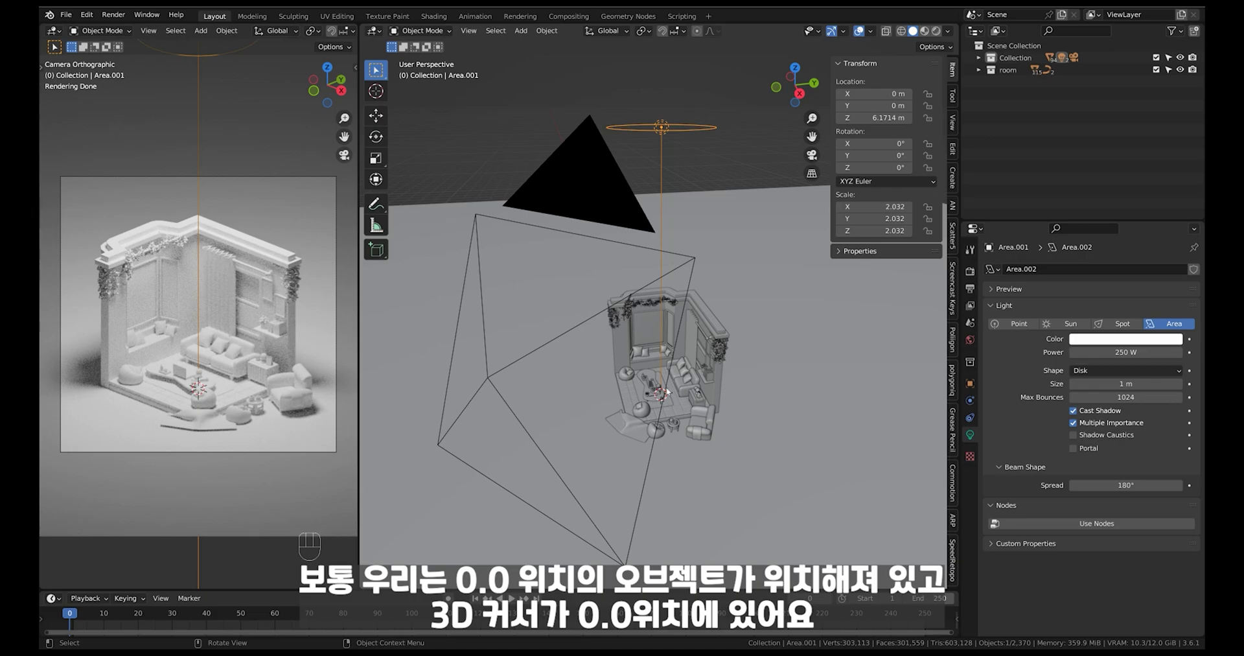
middle_click_drag(659, 396, 668, 405)
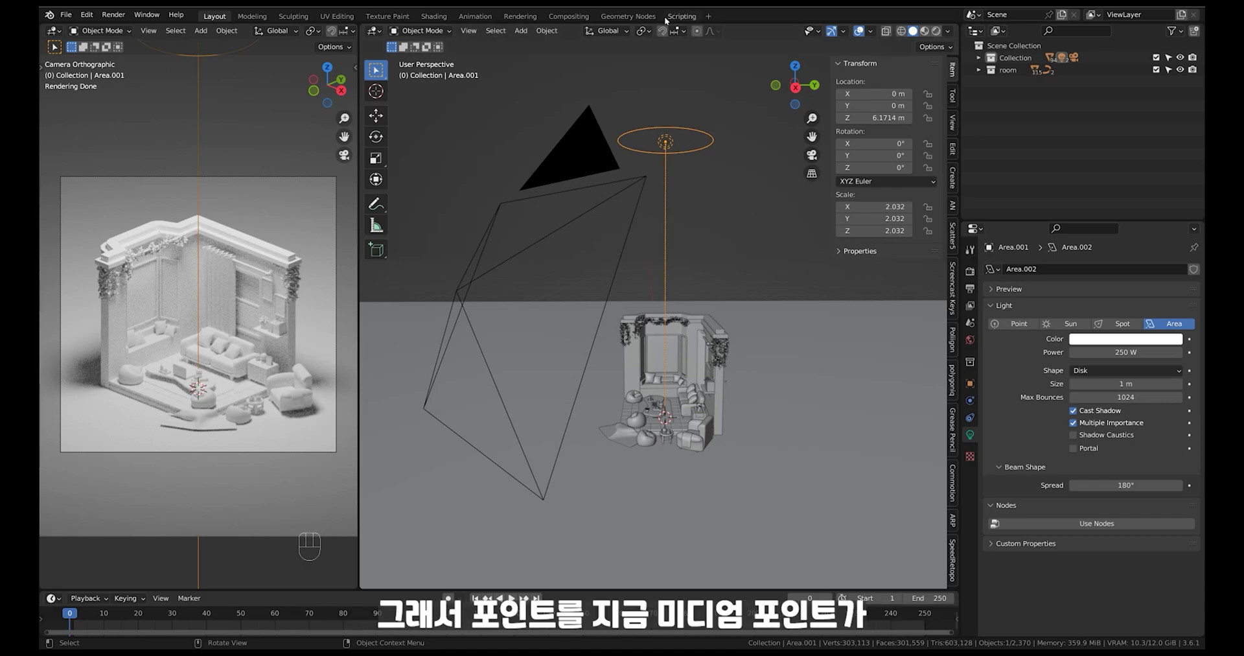
left_click(649, 32)
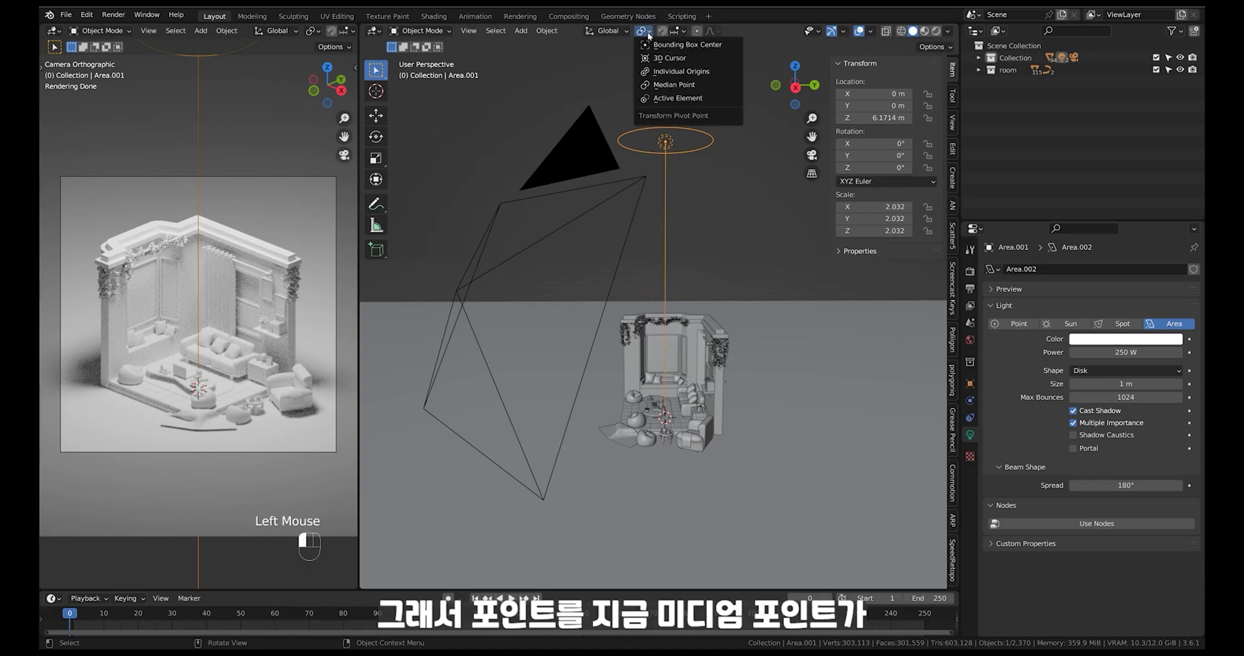
left_click(706, 59)
middle_click_drag(726, 368, 701, 346)
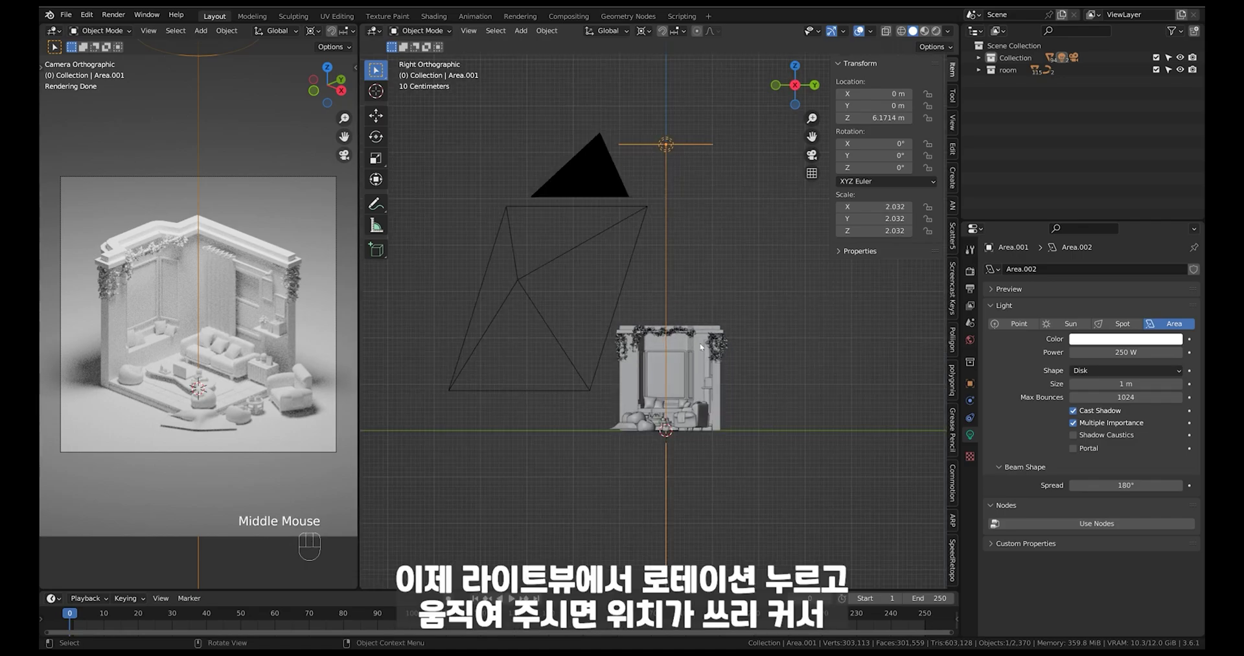
key("r")
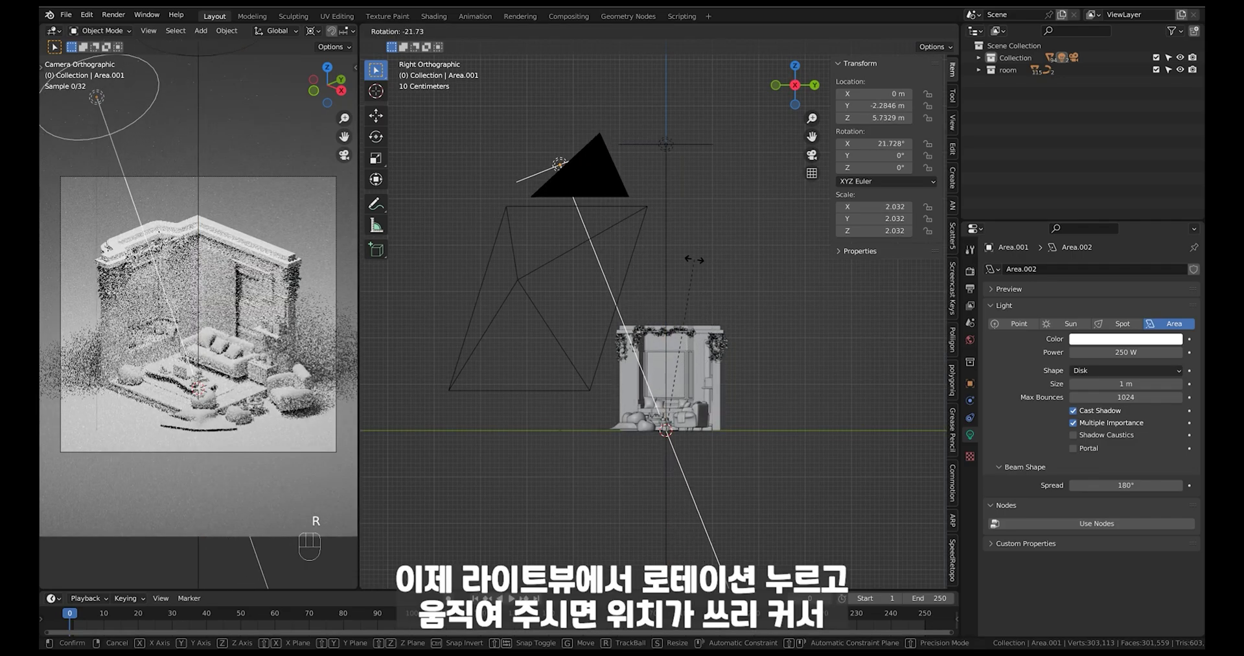
left_click(659, 292)
key("ctrl+z")
Step: Rotate the duplicated disk light around the 3D cursor to about 33.9° on X so it stays aimed at the room
key("r")
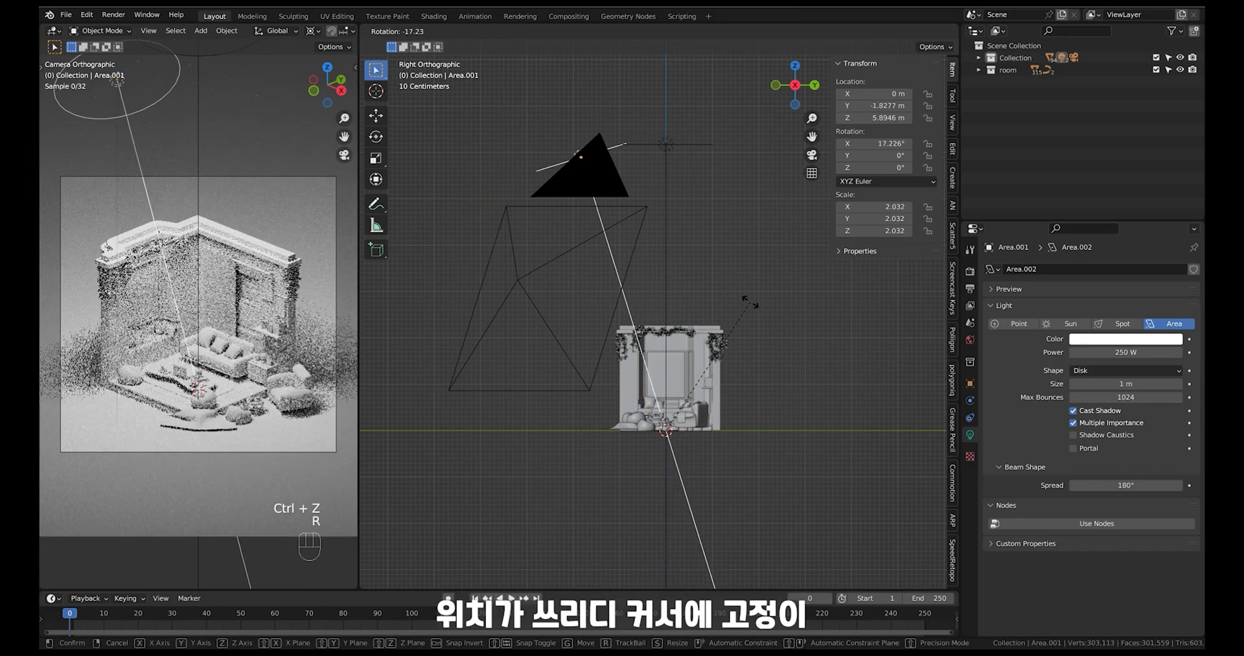
left_click(715, 285)
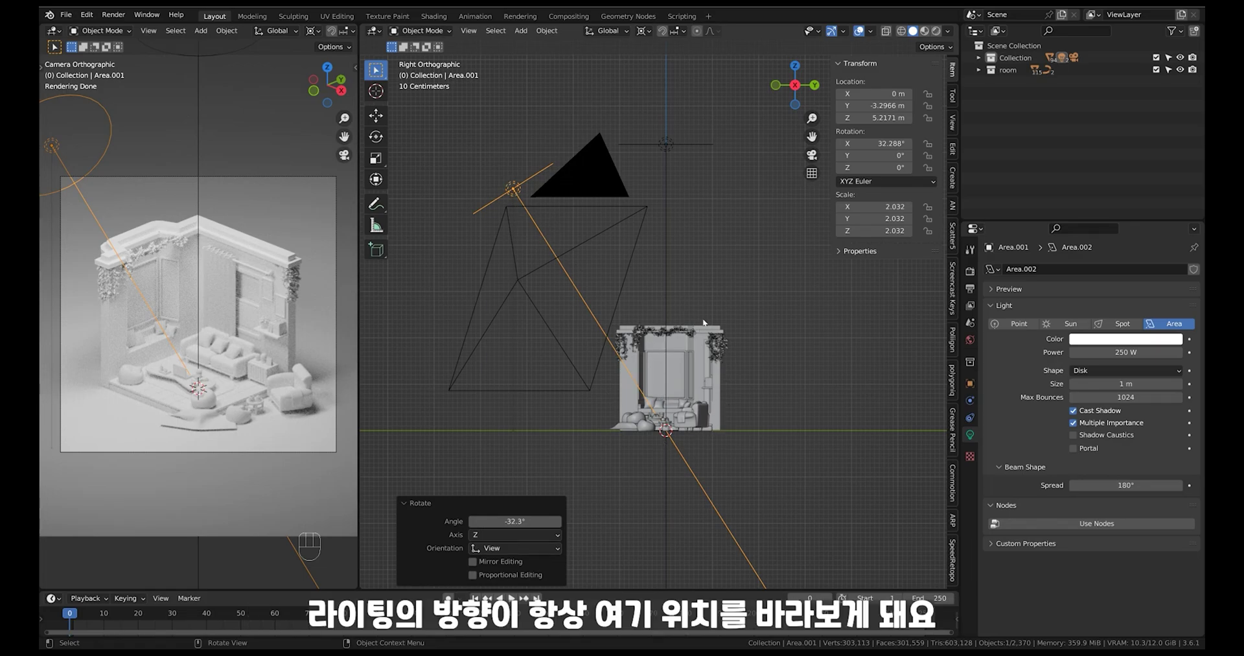
middle_click_drag(703, 394, 745, 260)
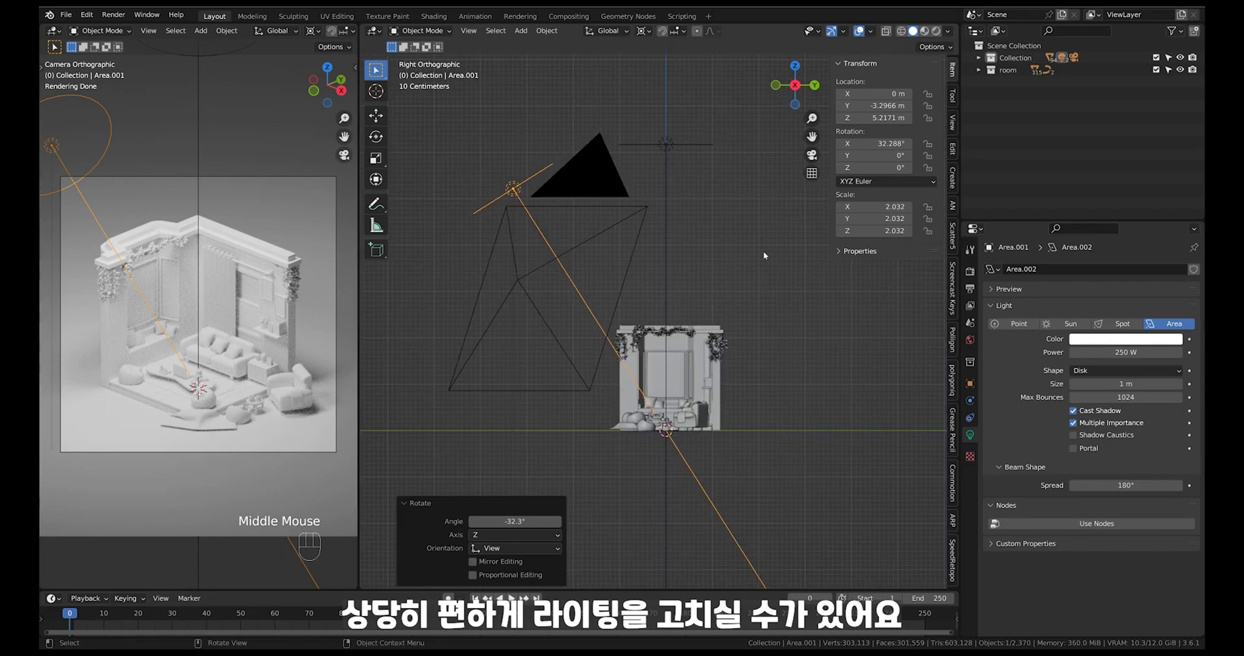
key("r")
left_click(736, 309)
Step: Duplicate the overhead disk light in place and, in the front view, rotate the copy about 36.4° around the 3D cursor
middle_click_drag(736, 310, 788, 358)
left_click(688, 131)
key("shift+d")
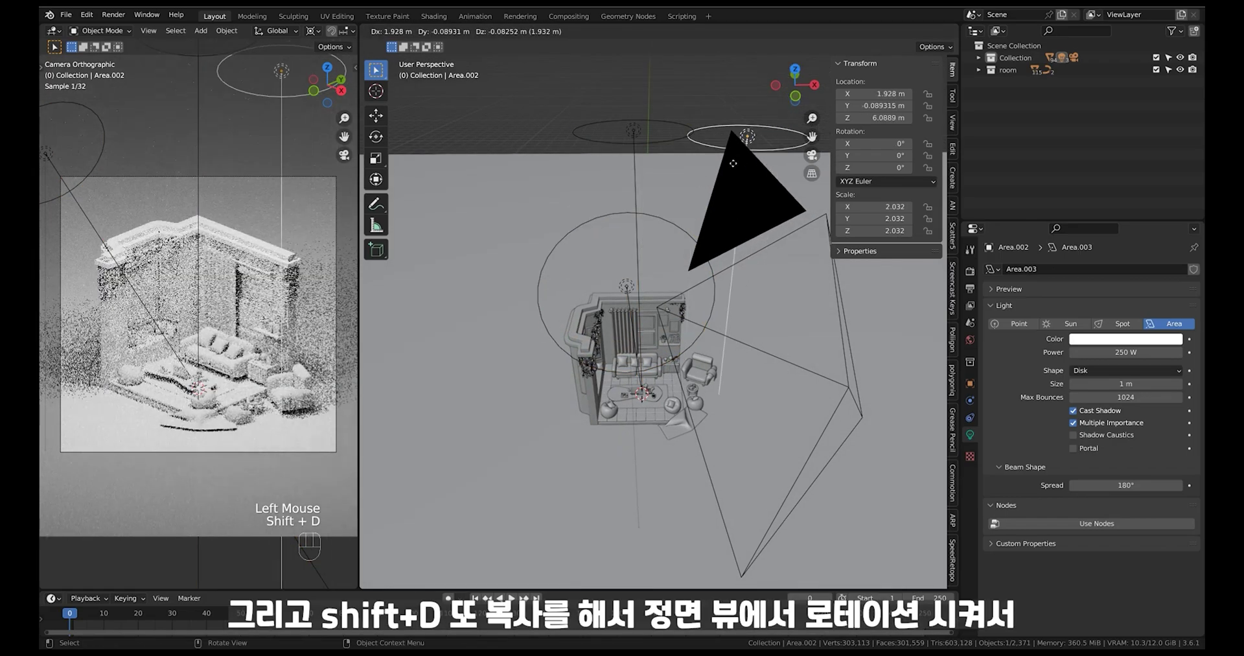
middle_click_drag(728, 329, 729, 338)
key("r")
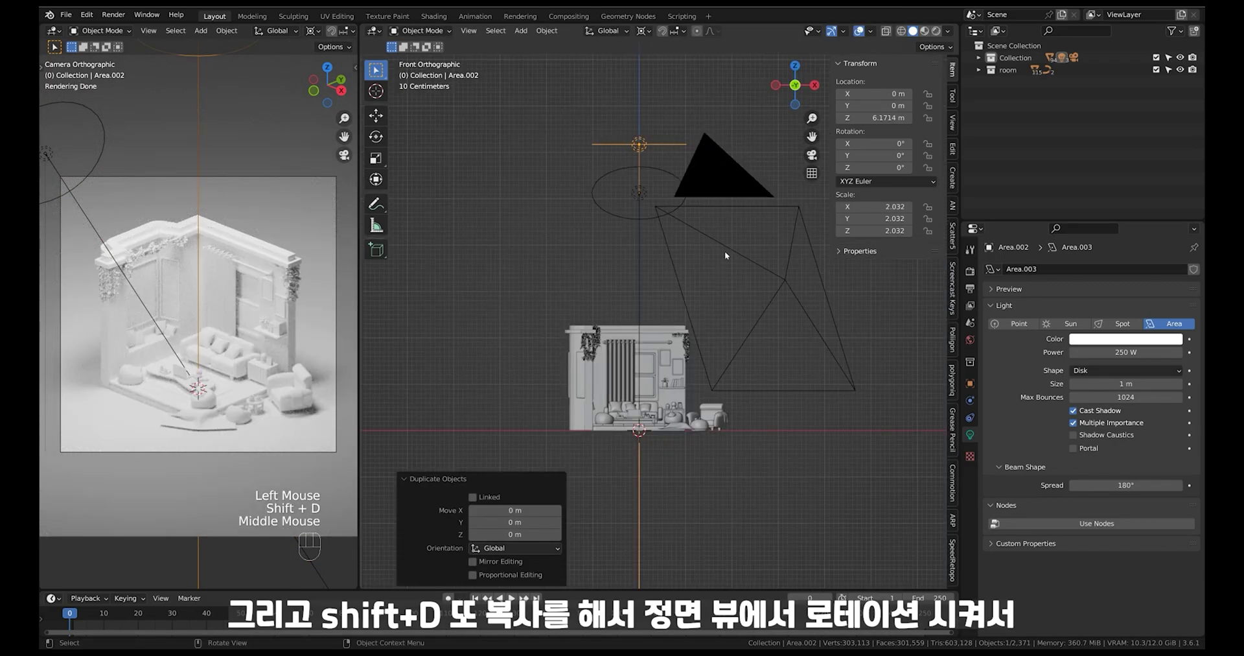
left_click(857, 326)
Step: Select the three disk lights in turn and examine how the key light and the two fill lights surround the room
middle_click_drag(834, 385, 726, 383)
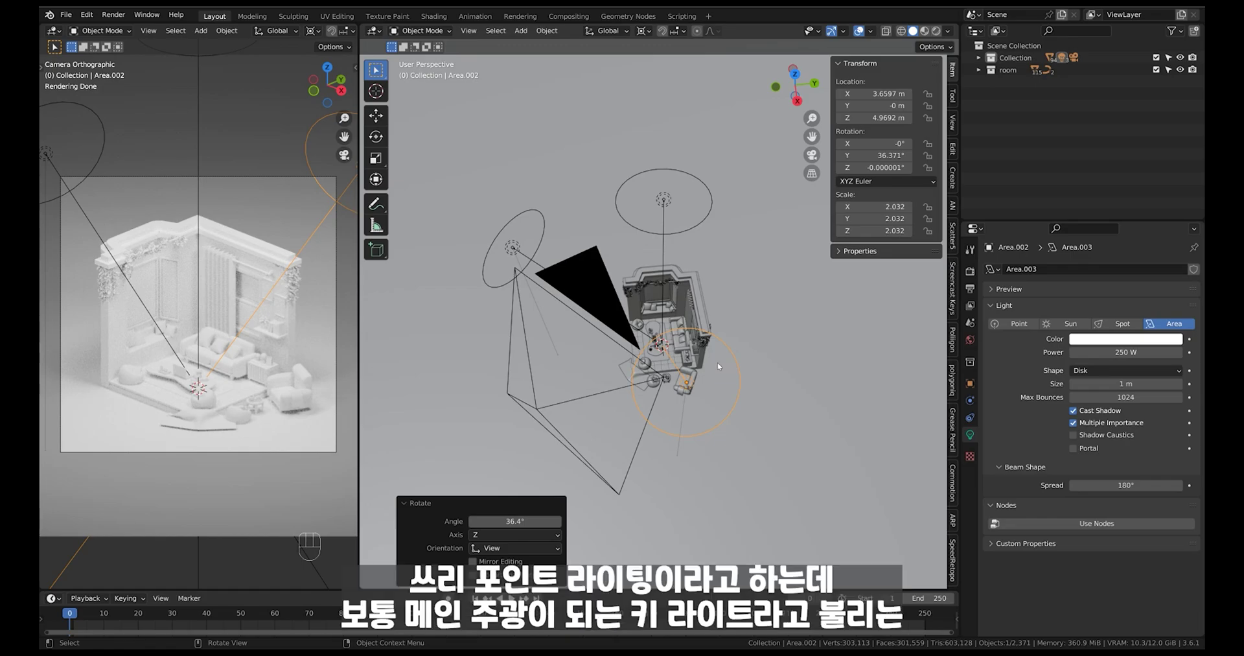
left_click(563, 259)
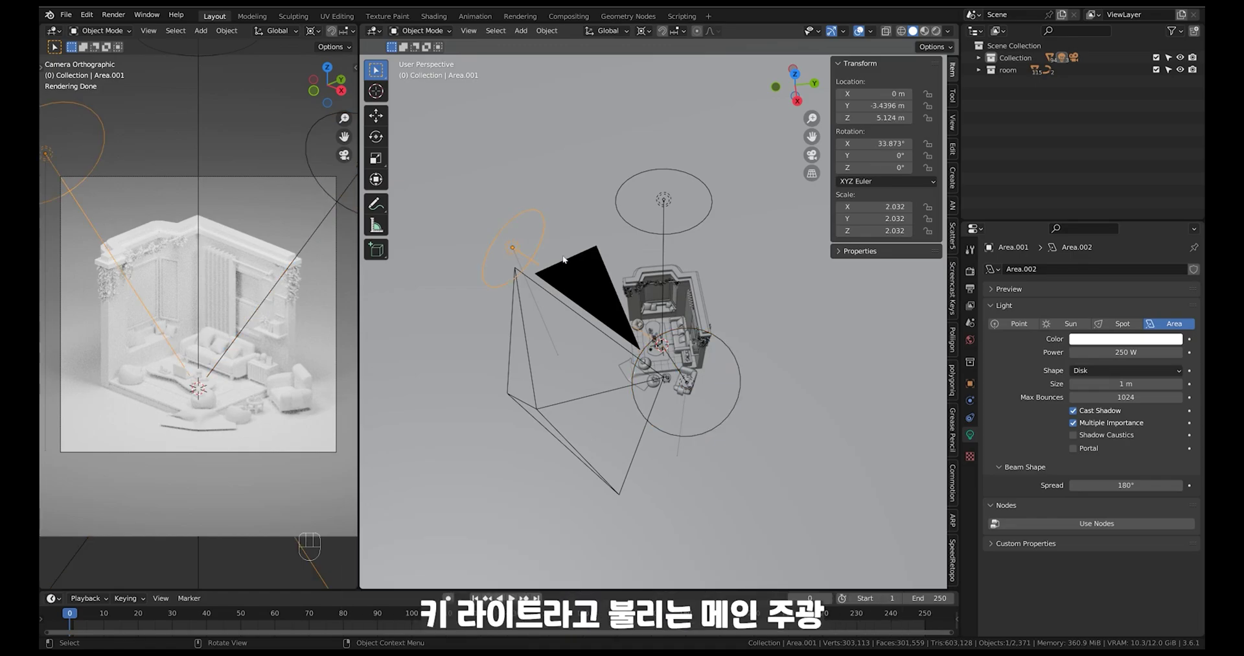
left_click(726, 343)
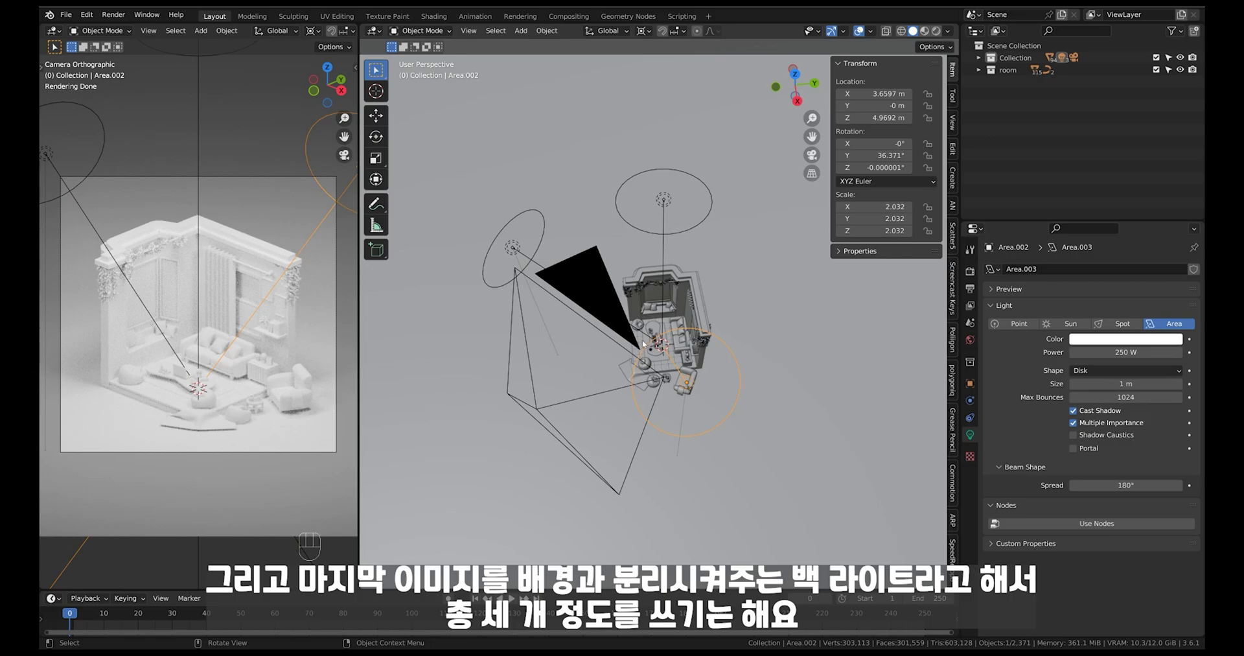
middle_click_drag(646, 355, 718, 236)
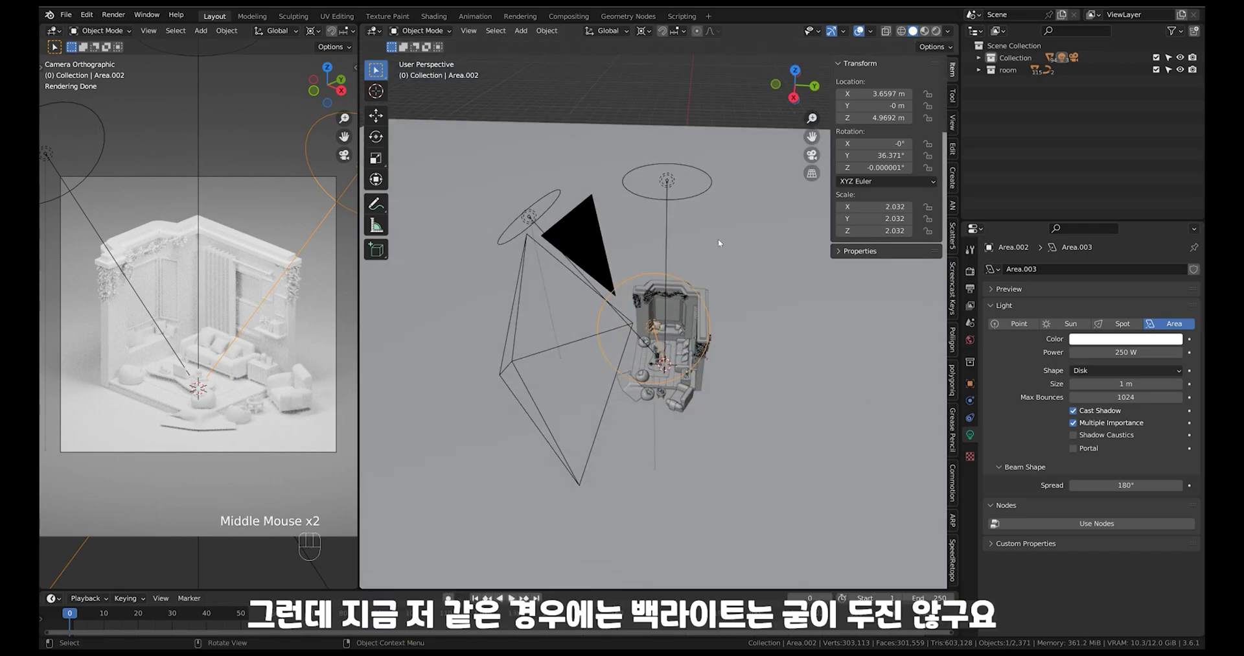
left_click(696, 188)
middle_click_drag(710, 195, 708, 191)
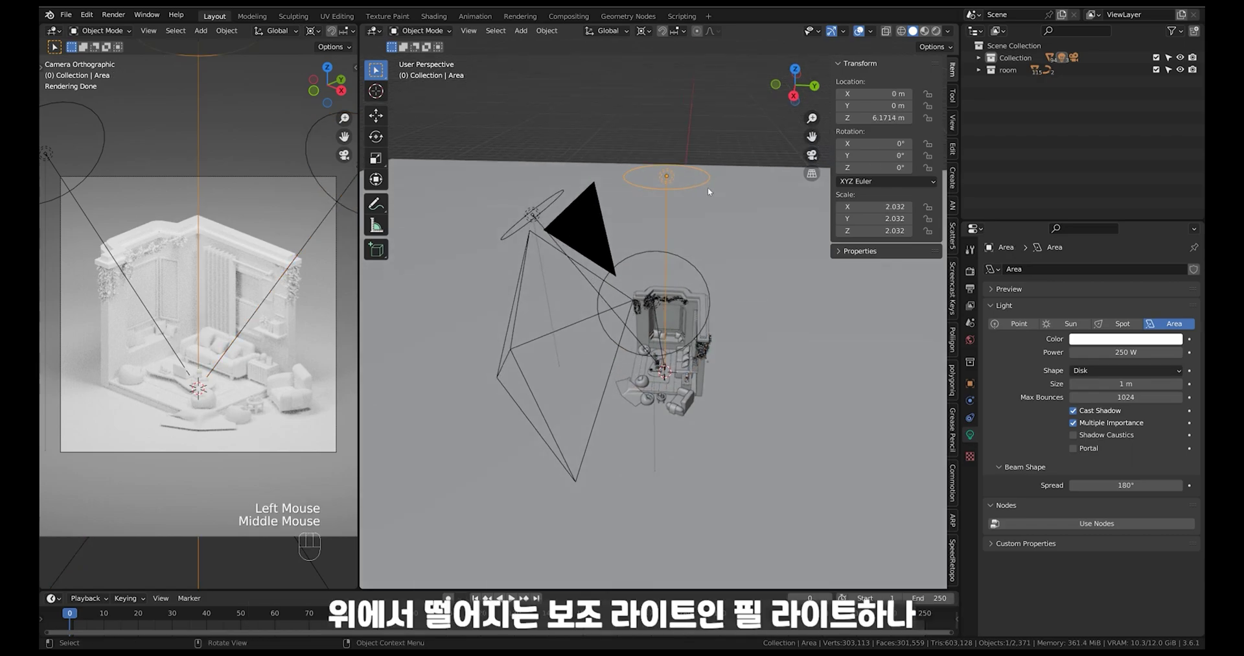
left_click(655, 303)
middle_click_drag(654, 302, 744, 318)
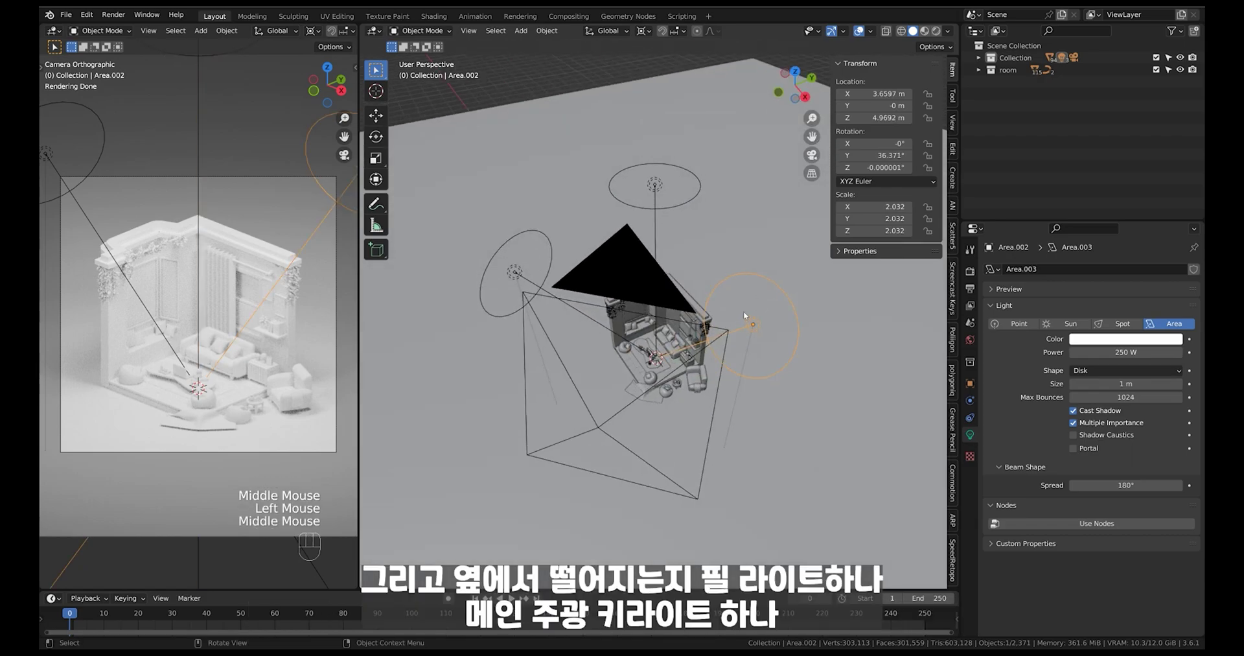
left_click(517, 271)
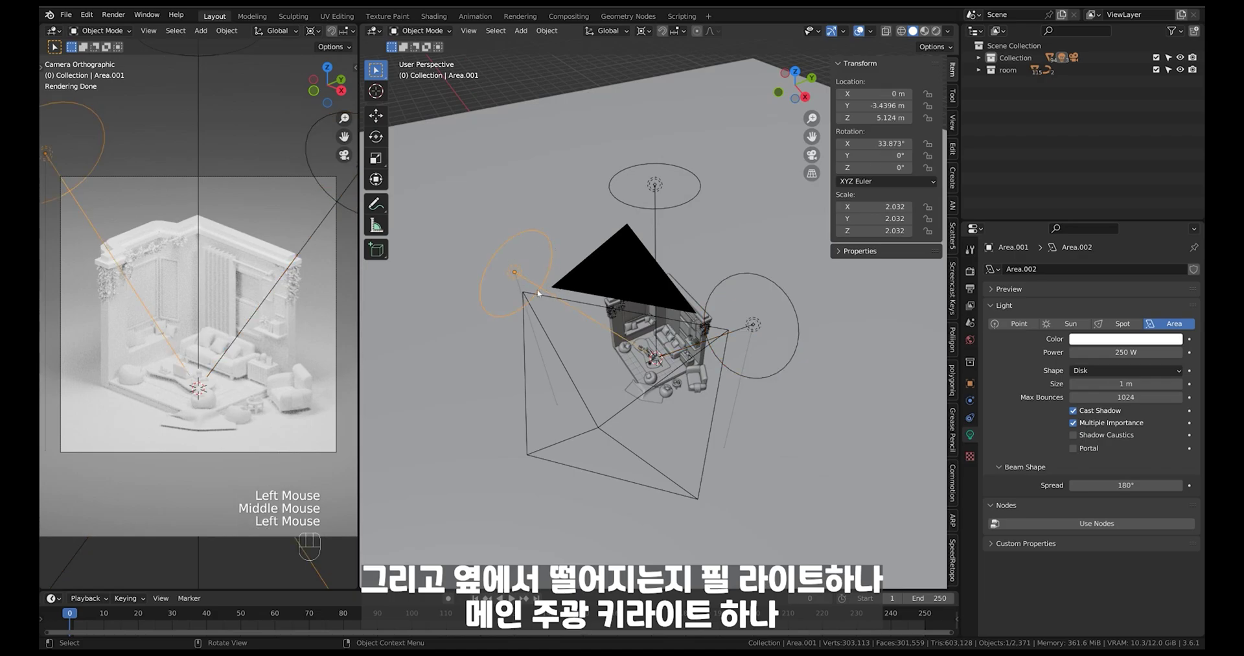
middle_click_drag(539, 272, 773, 175)
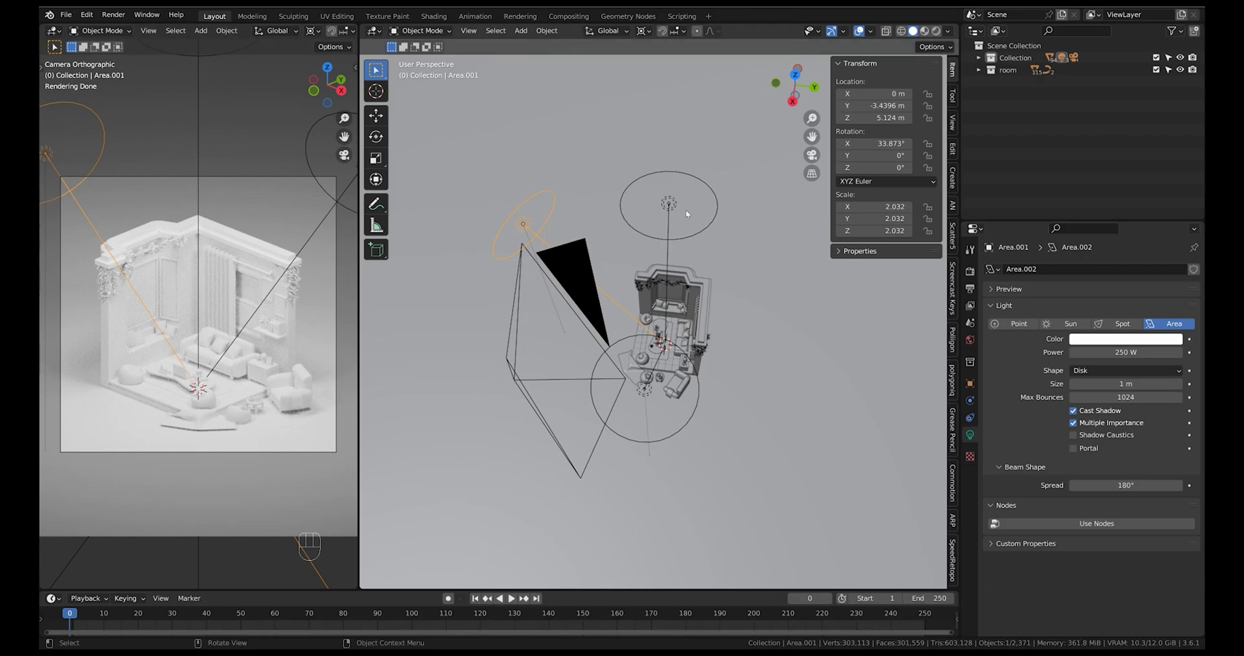
middle_click_drag(698, 197, 583, 198)
Step: Try powers of 1000 W and 750 W on the key light, Area.001
left_click(554, 199)
middle_click_drag(604, 261, 524, 195, "shift")
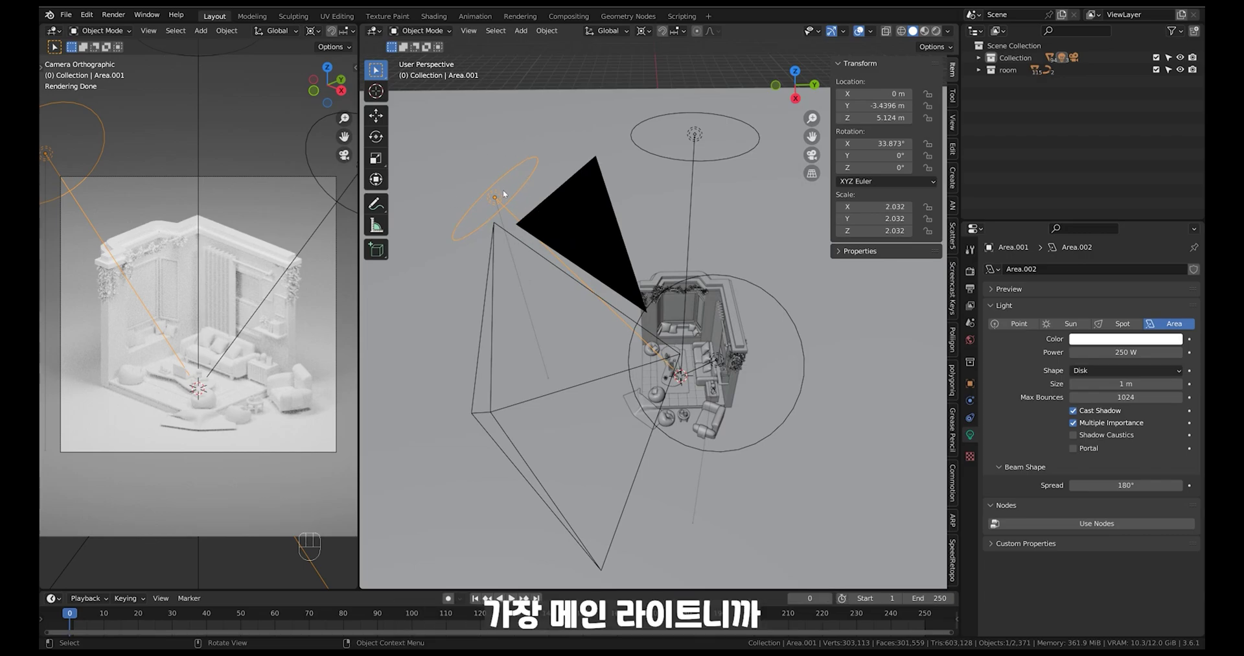
left_click(1131, 351)
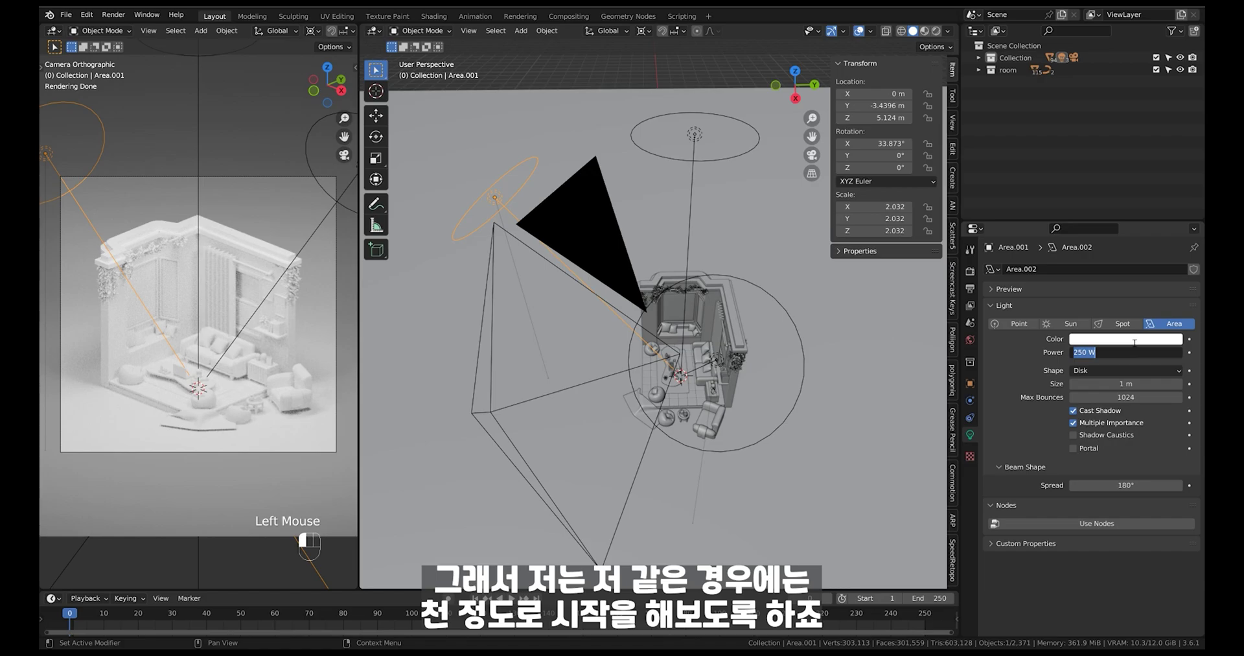
type("1000")
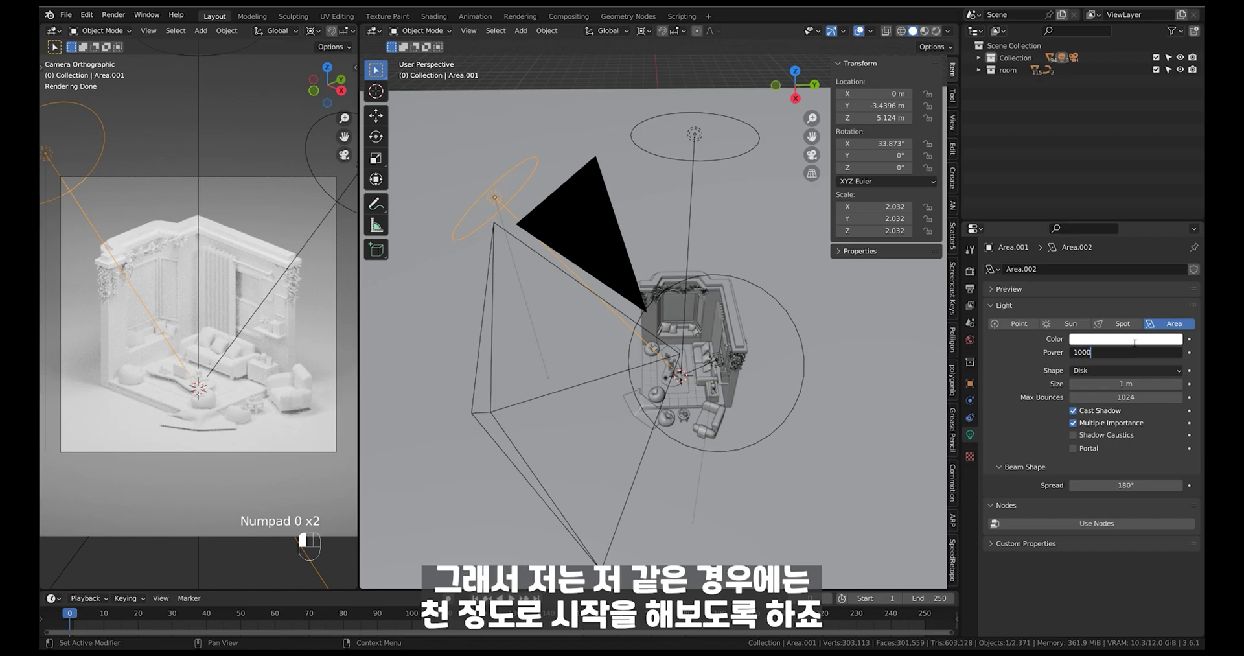
key("Return")
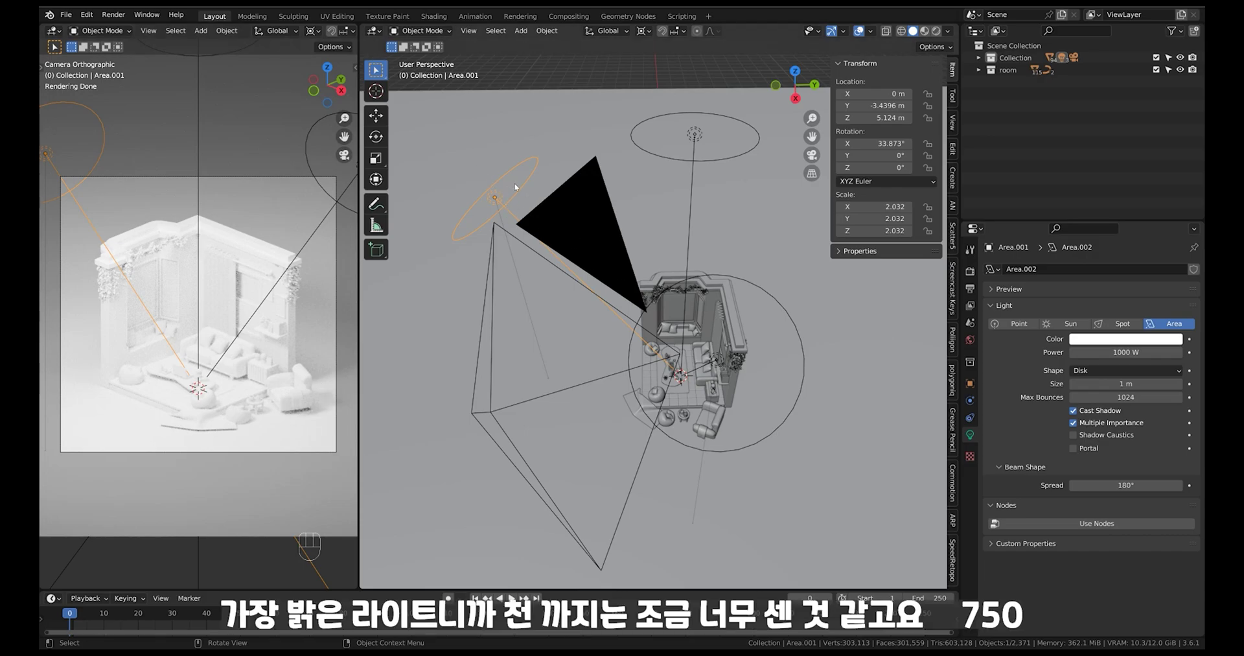
left_click(1134, 352)
type("750")
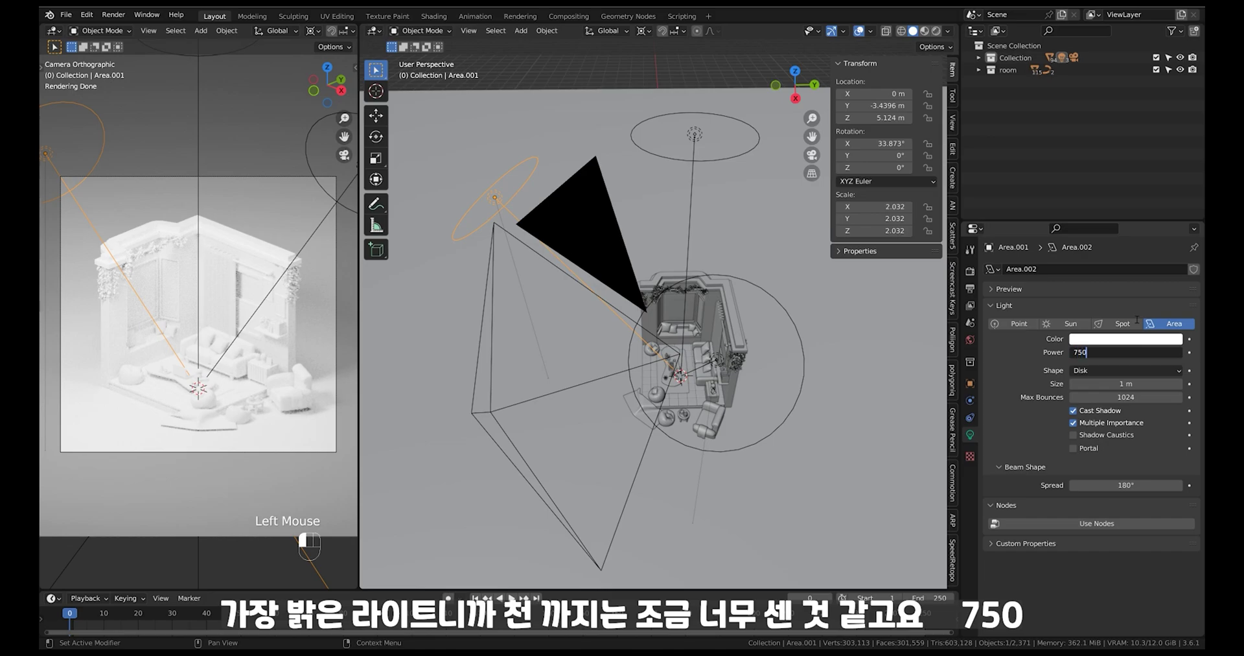
key("Return")
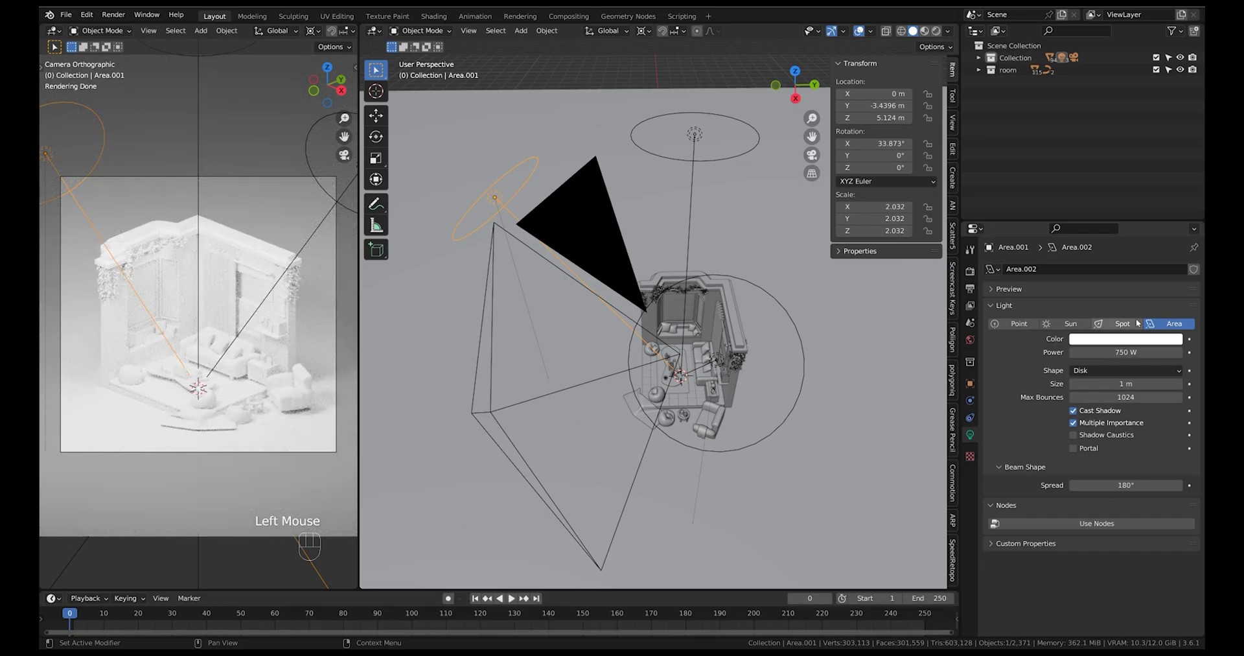
Step: Set the power of the key light, Area.001, to 500 W
left_click(1120, 352)
type("500")
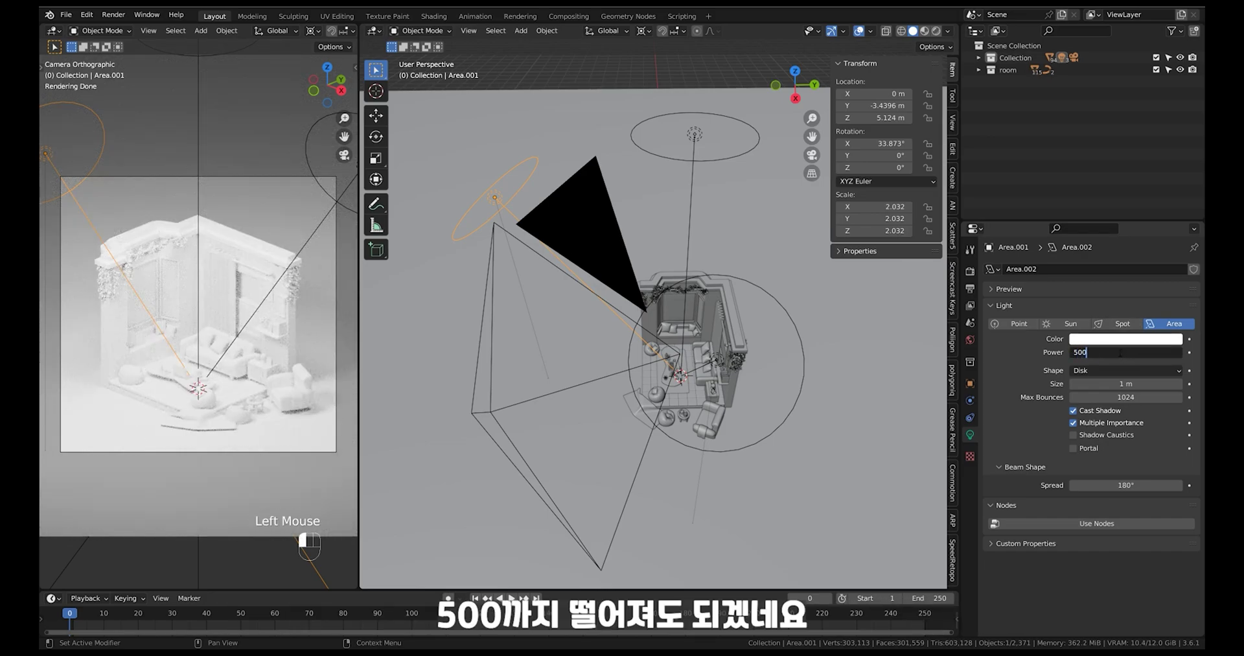
key("Return")
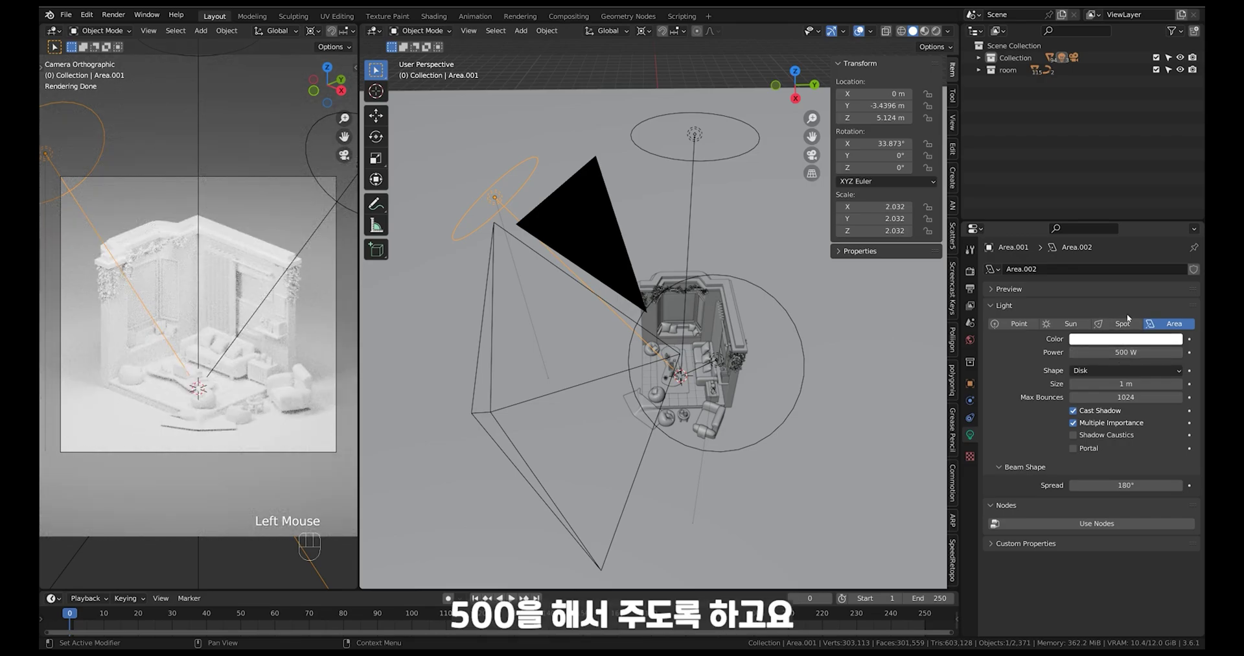
Step: Set the power of the side fill light, Area.002, to 300 W
middle_click_drag(767, 328, 800, 354)
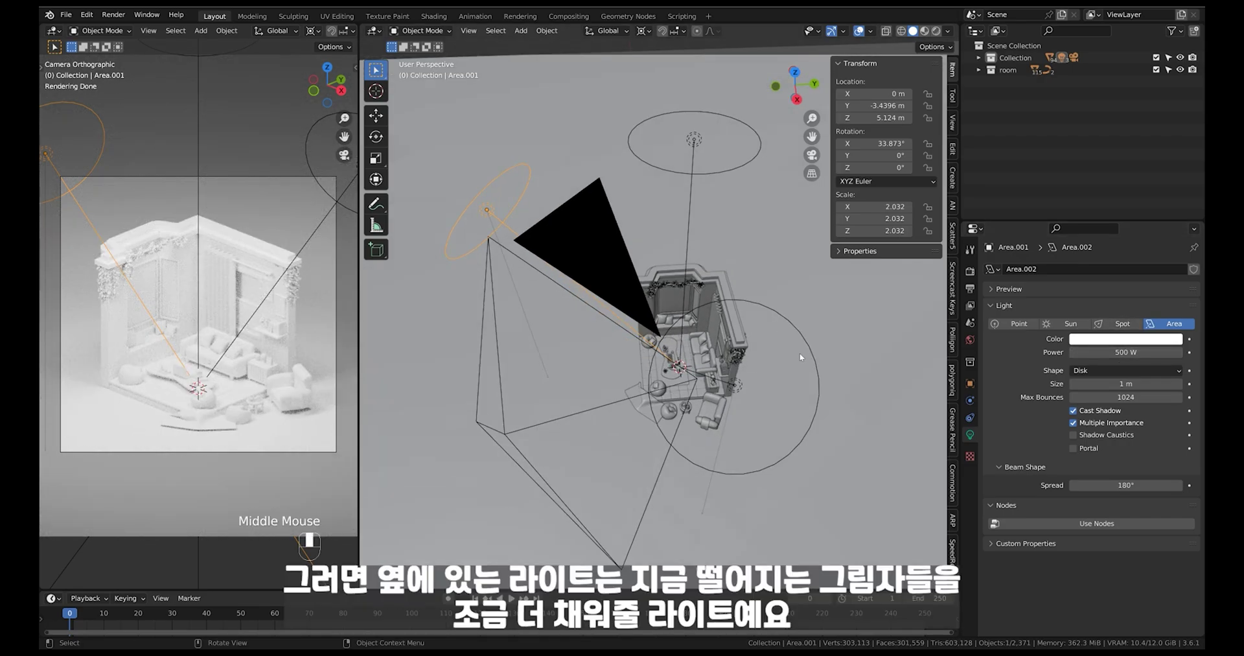
left_click(787, 386)
middle_click_drag(804, 455, 785, 364)
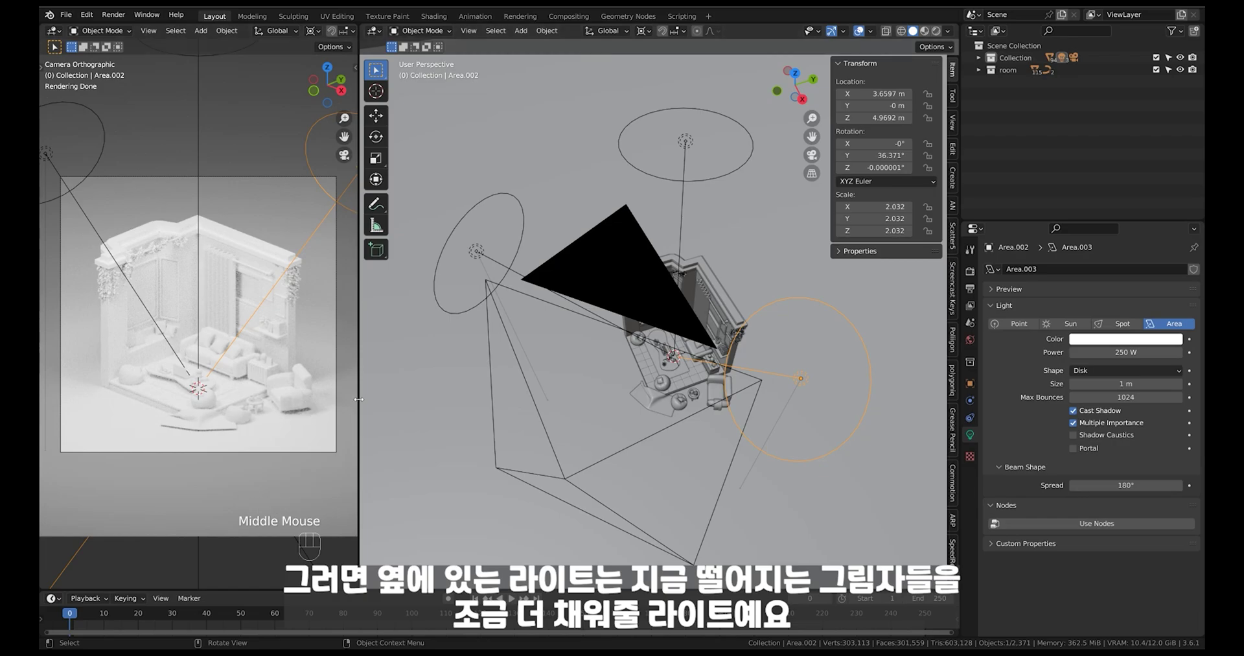
left_click(1137, 352)
type("300")
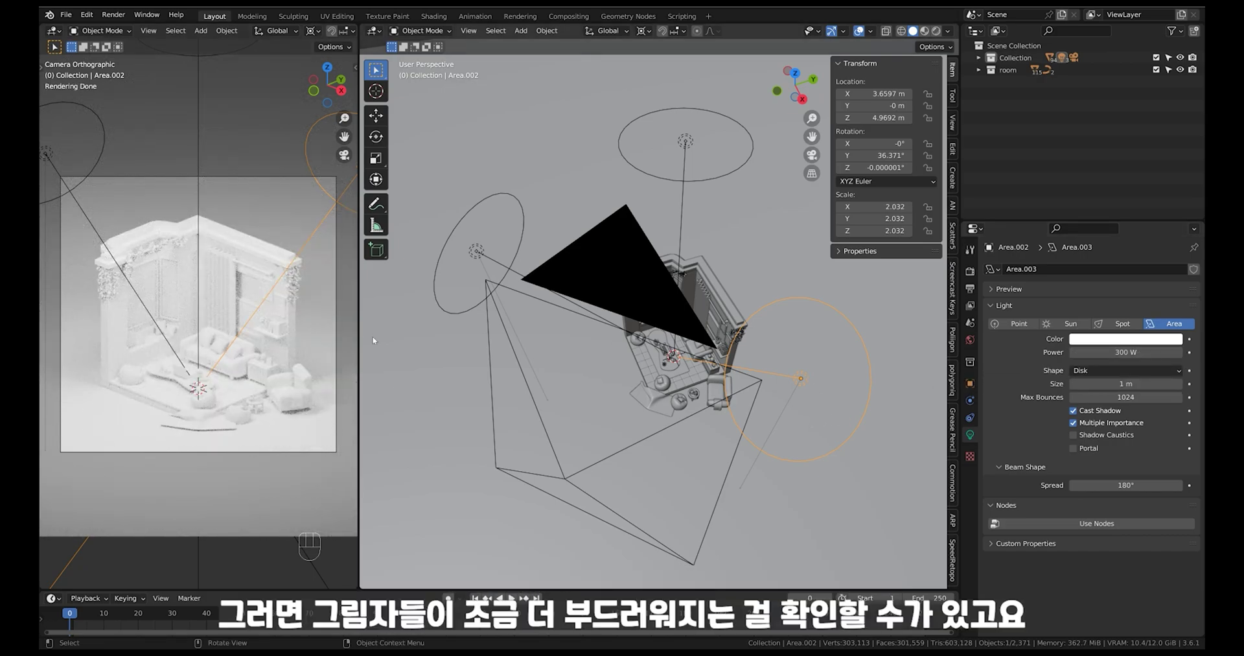
Step: Enlarge the overhead disk light around the 3D cursor to a scale of about 3.17 for softer shadows
middle_click_drag(831, 454, 651, 244)
left_click(733, 138)
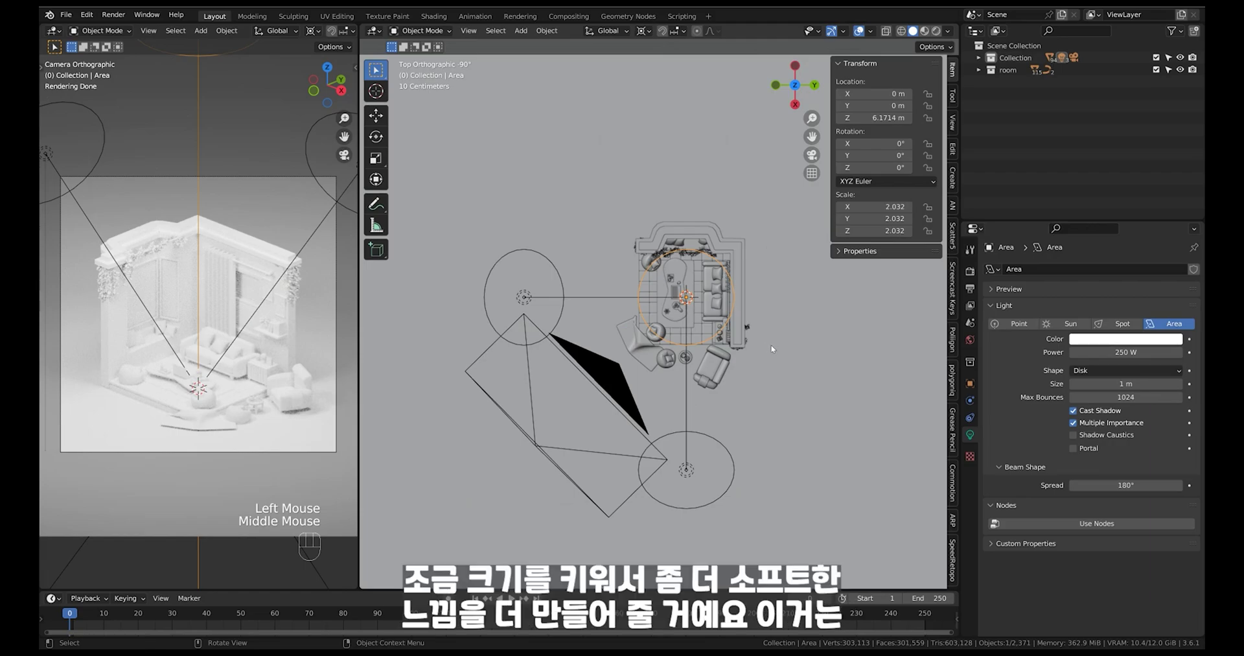
key("s")
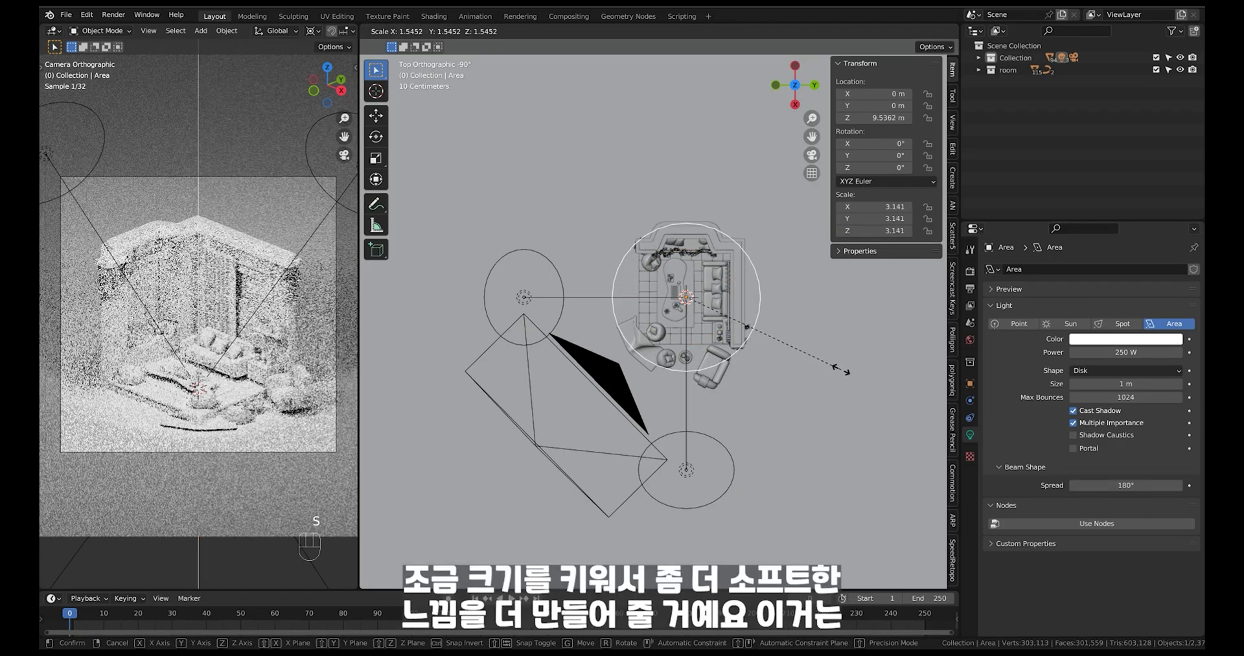
left_click(840, 370)
Step: Lower the overhead disk light straight down by about 2.52 m to a height of about 7.11 m
middle_click_drag(768, 484, 745, 337)
key("g")
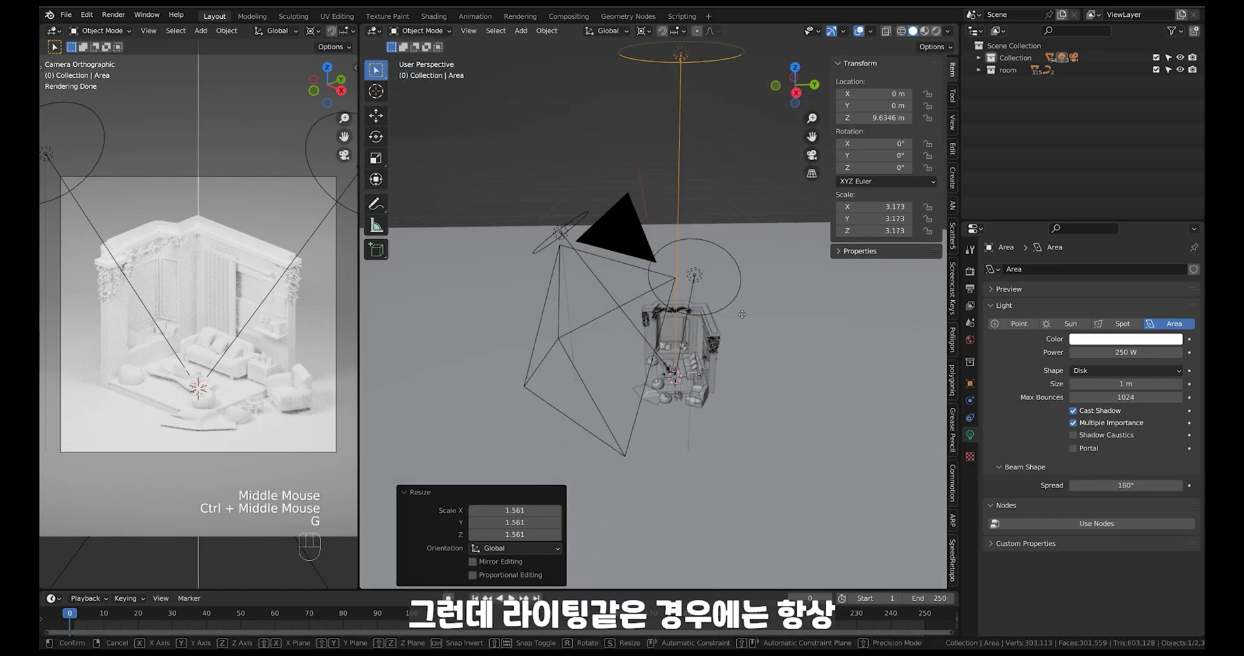
key("z")
left_click(740, 368)
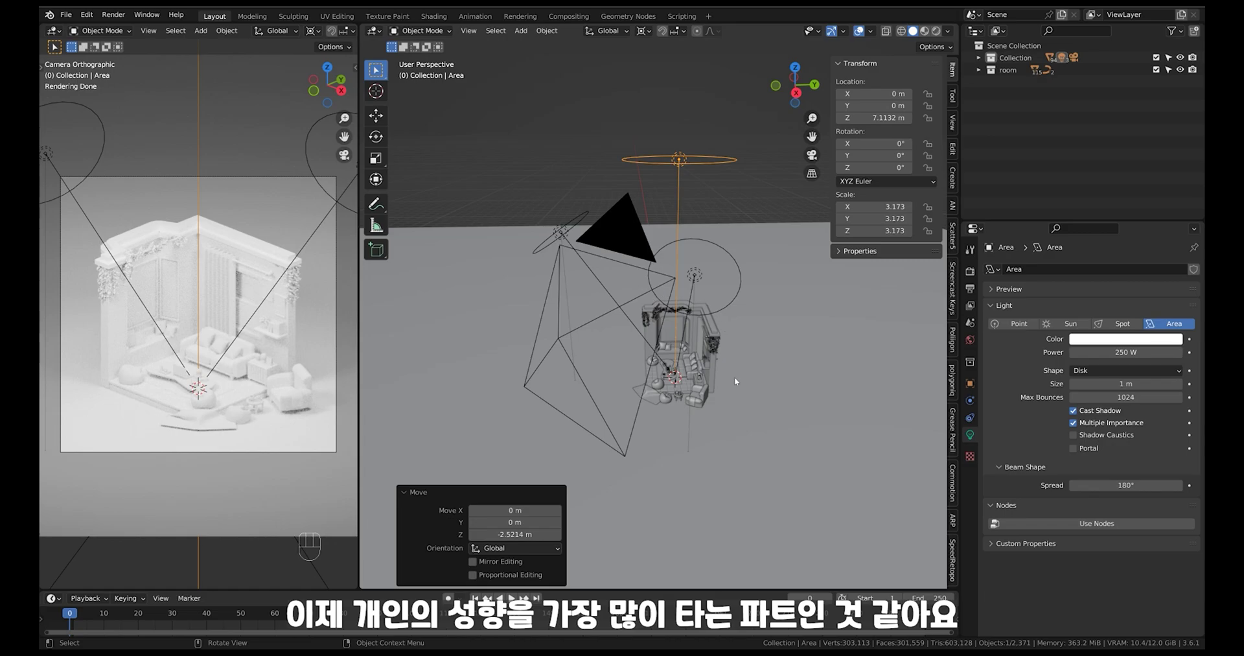
Step: Switch the transform pivot point from the 3D cursor back to Median Point
middle_click_drag(730, 406, 572, 370)
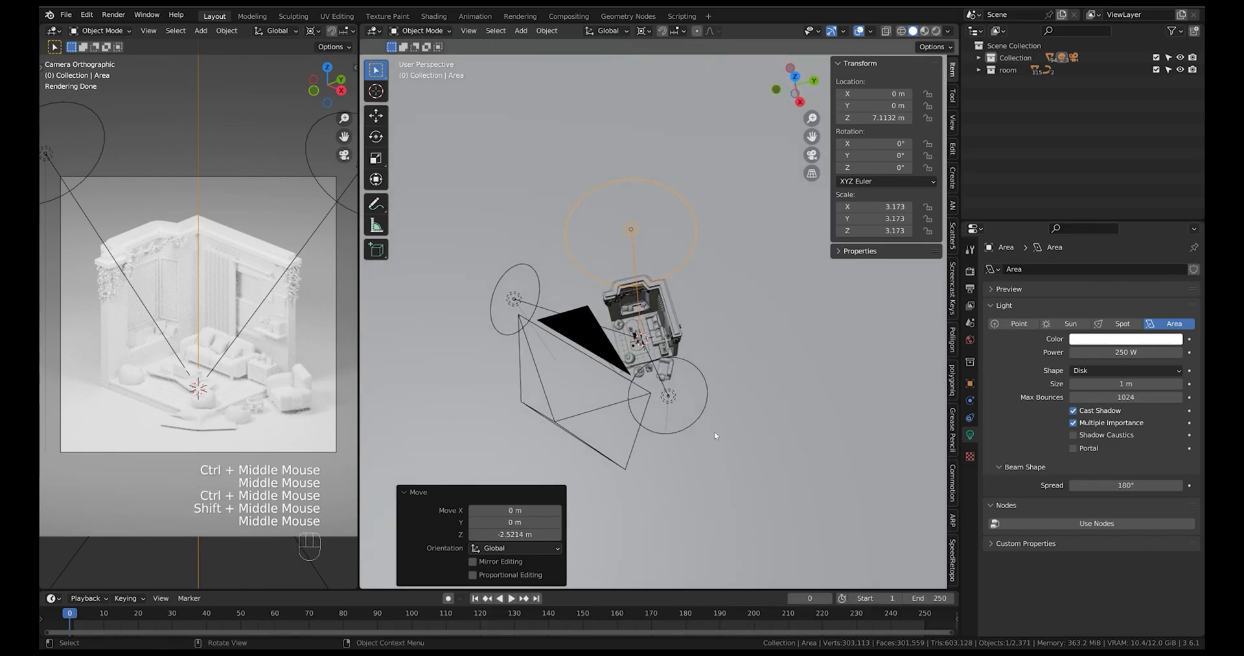
middle_click_drag(696, 370, 703, 382)
left_click(643, 31)
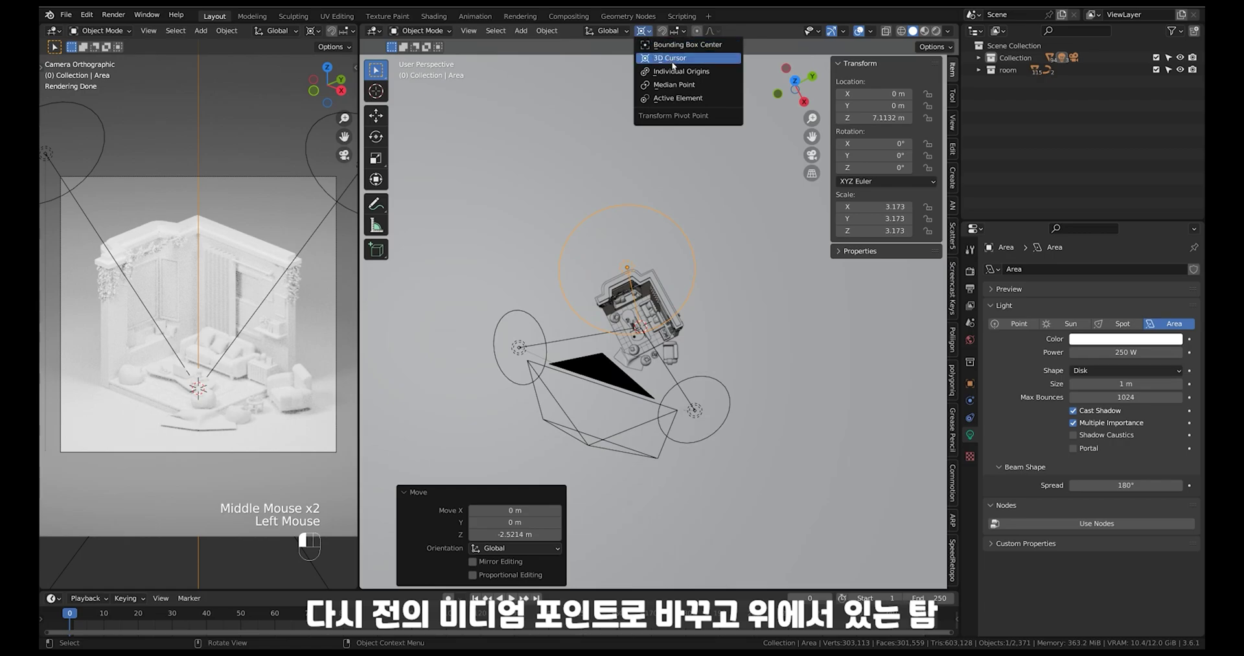
left_click(674, 84)
Step: Duplicate the overhead disk light and place the copy behind the room at about X -4.01 m, Y 3.56 m
middle_click_drag(693, 363, 654, 299)
key("shift+d")
key("y")
left_click(698, 344)
key("g")
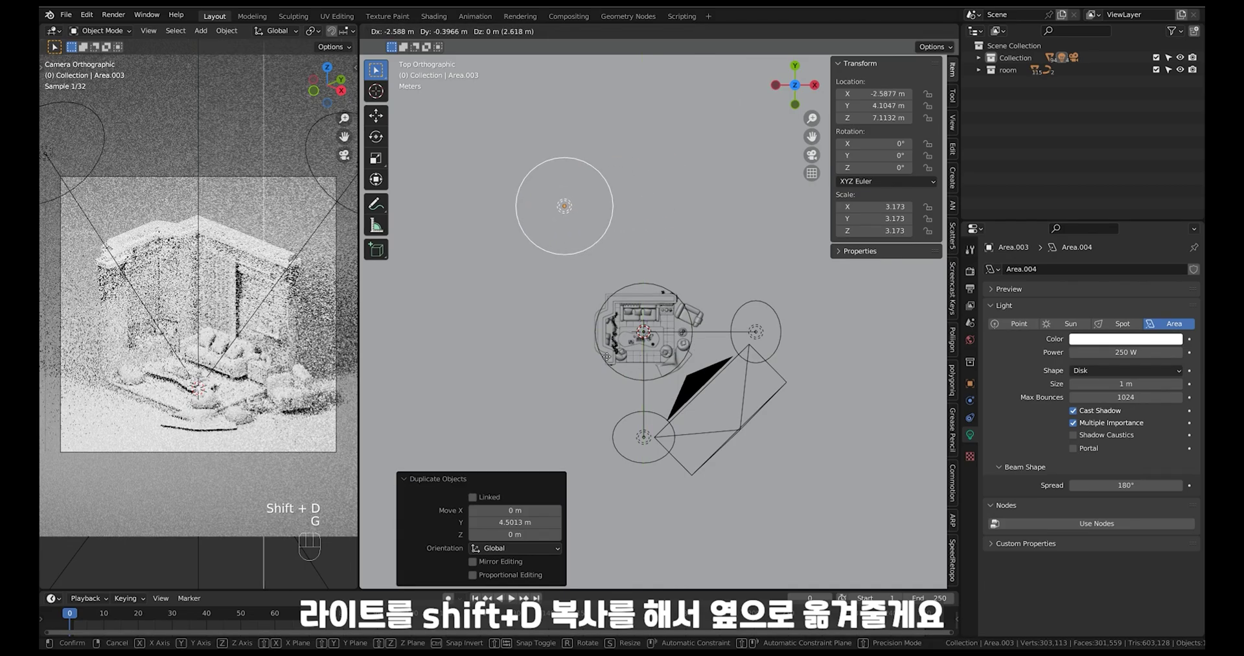
left_click(621, 356)
middle_click_drag(745, 414, 752, 343)
key("g")
left_click(765, 356)
Step: Lower the duplicated back light vertically, close to the ground, to a height of about 1.53 m
key("g")
key("z")
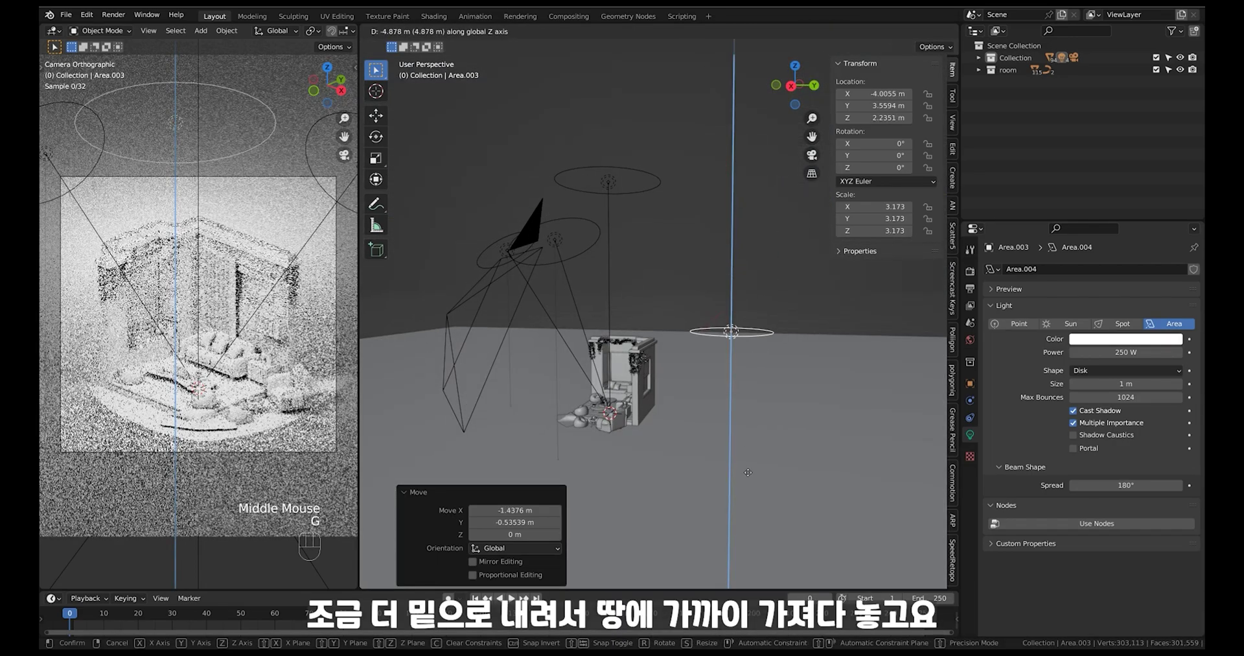
left_click(749, 486)
Step: Try a power of 1500 W on the back light, Area.003
left_click(1130, 355)
type("150")
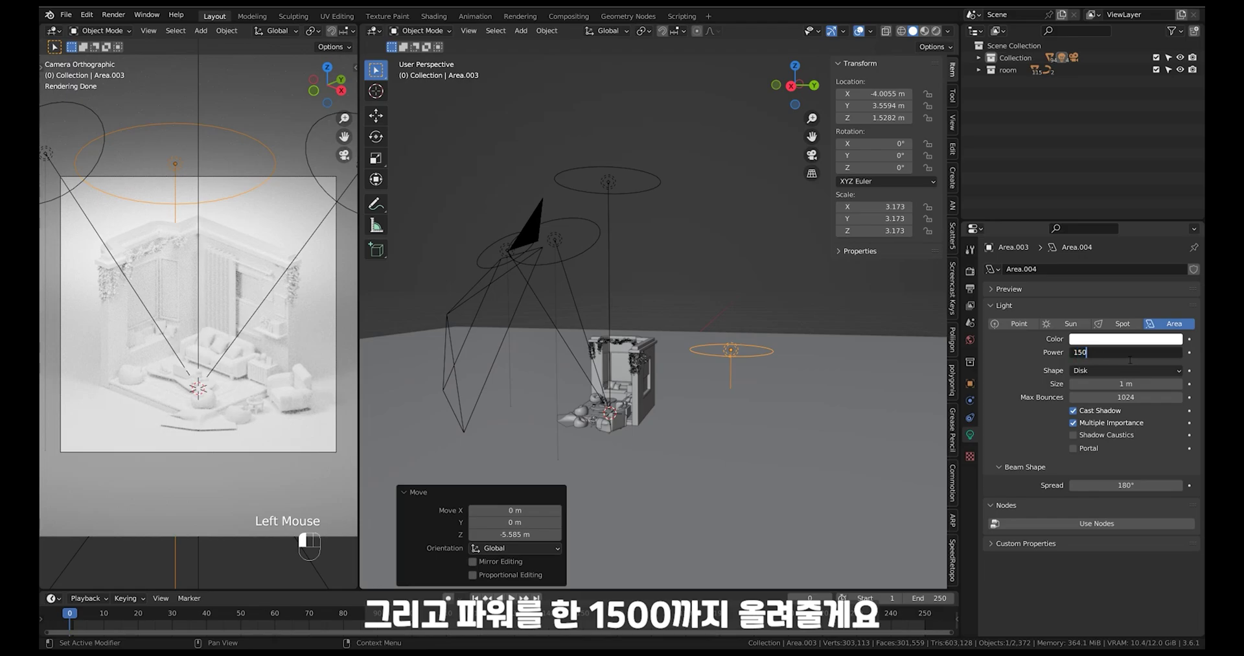
type("0")
key("Return")
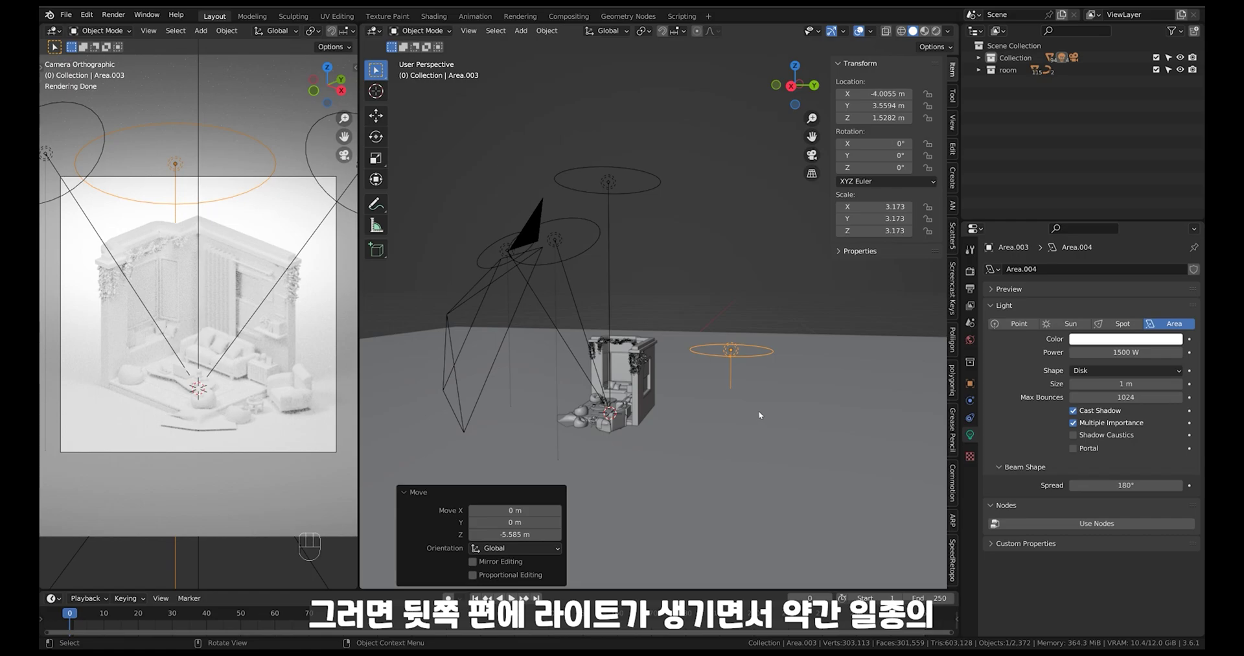
Step: Set the power of the back light, Area.003, to 1000 W
middle_click_drag(759, 410, 752, 427)
left_click(1129, 352)
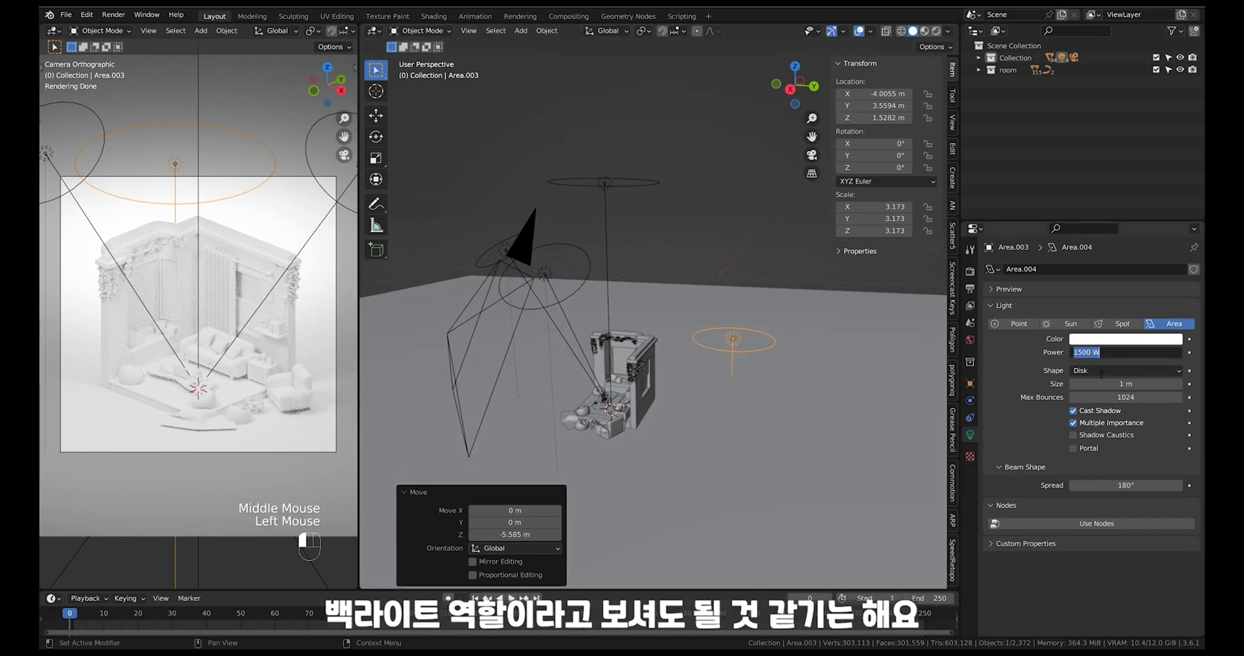
left_click(762, 375)
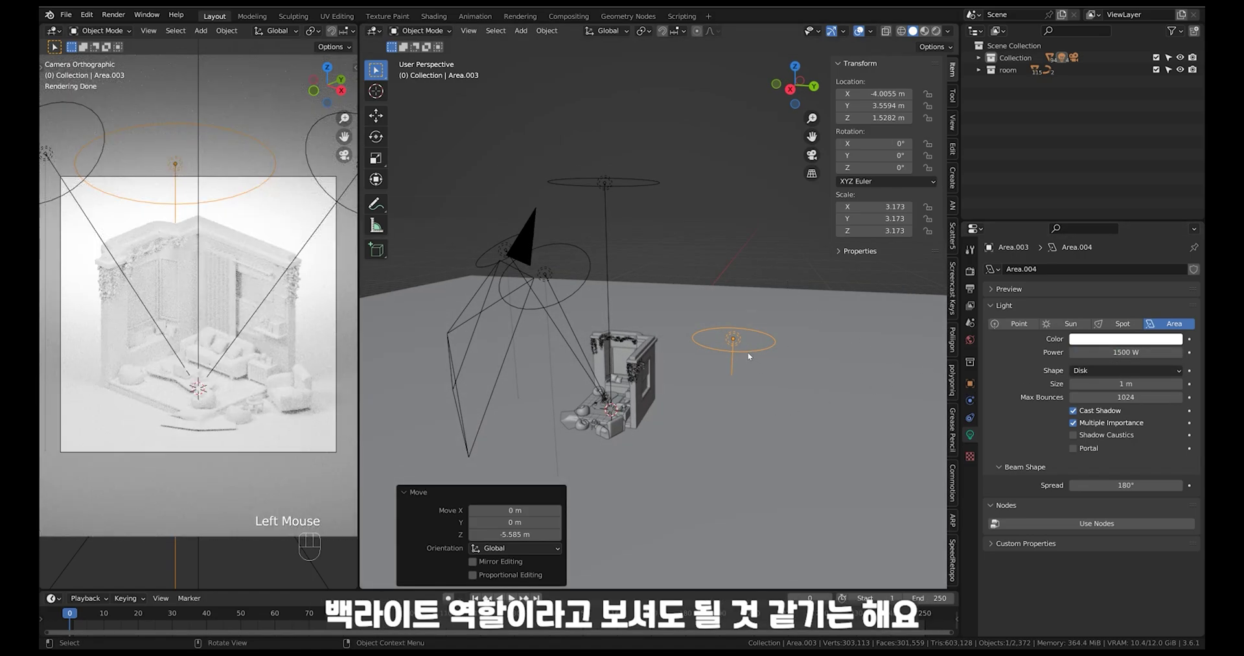
left_click(748, 355)
left_click(1102, 352)
type("1000")
key("Return")
Step: Move the back light farther from the room to about X -4.99 m, Y 4.08 m
mouse_move(777, 344)
middle_mouse_down()
mouse_move(774, 402)
mouse_move(771, 347)
middle_mouse_up()
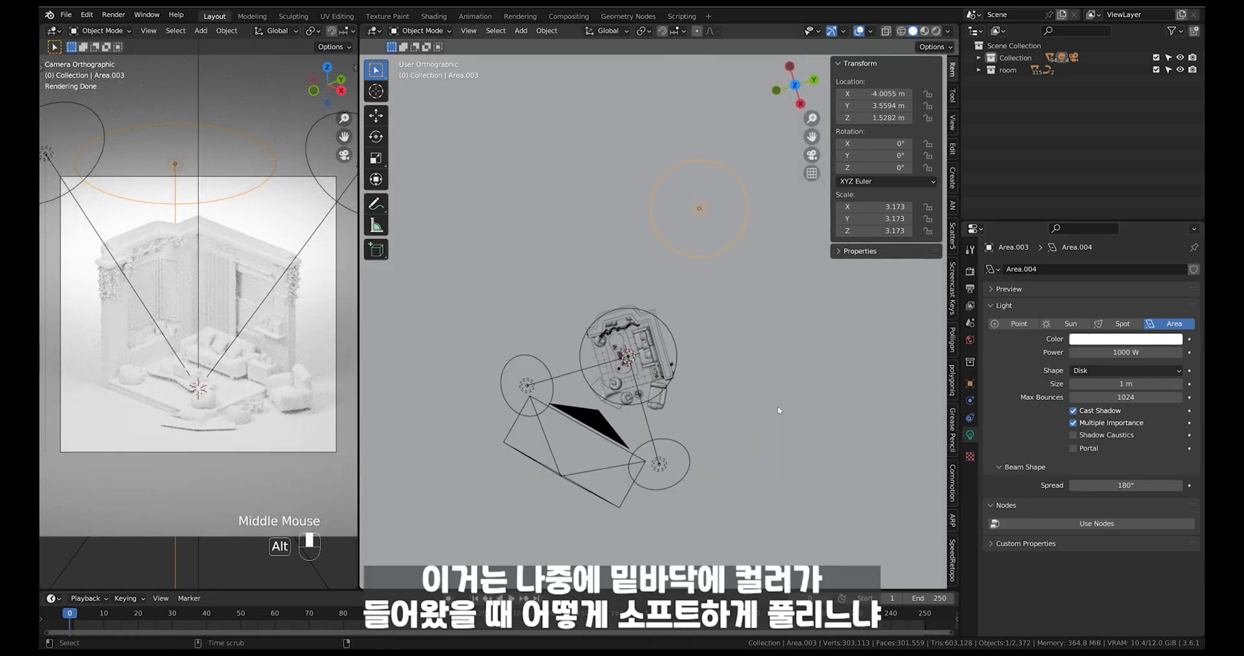
key("g")
left_click(781, 337)
left_click(783, 334)
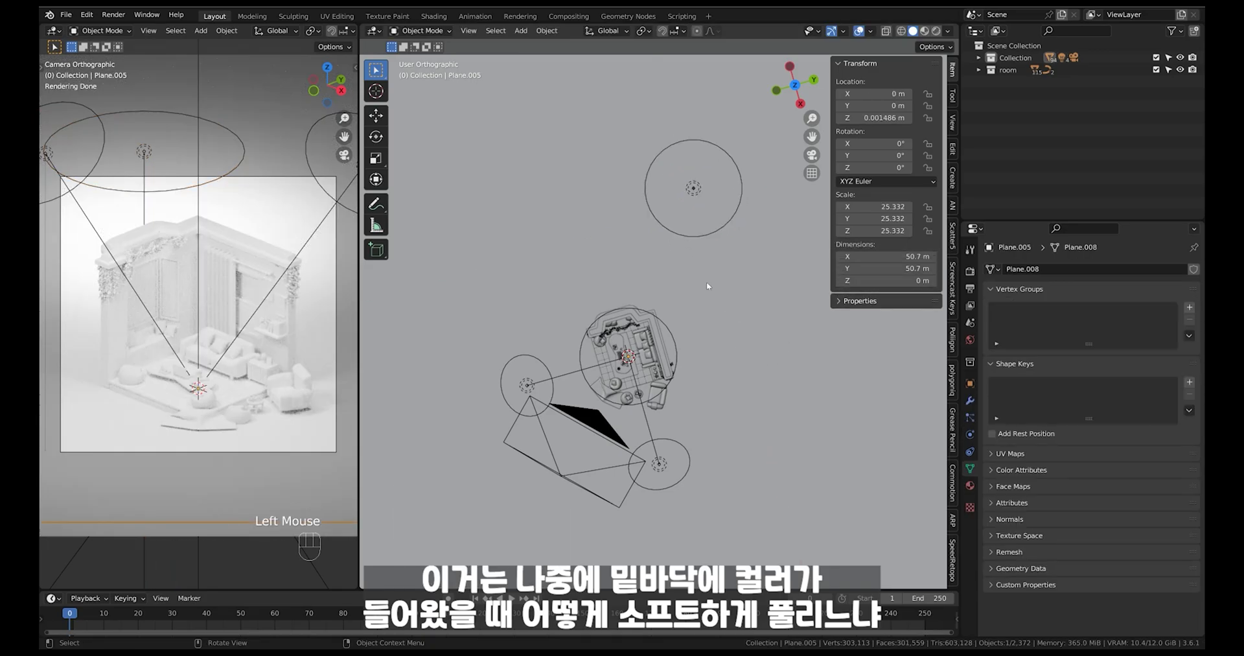
left_click(732, 222)
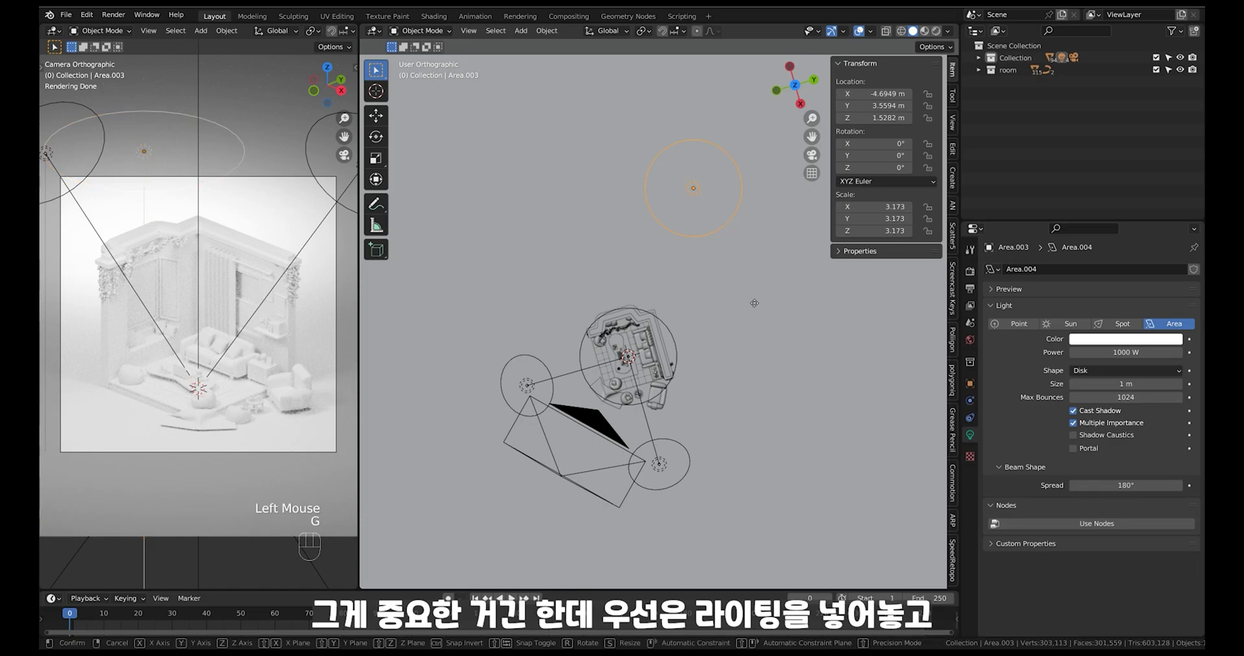
key("g")
left_click(750, 297)
key("g")
left_click(766, 291)
Step: Shift the back light along Y to about 3.62 m and shrink it to a scale of about 2.42
middle_click_drag(767, 291, 714, 351)
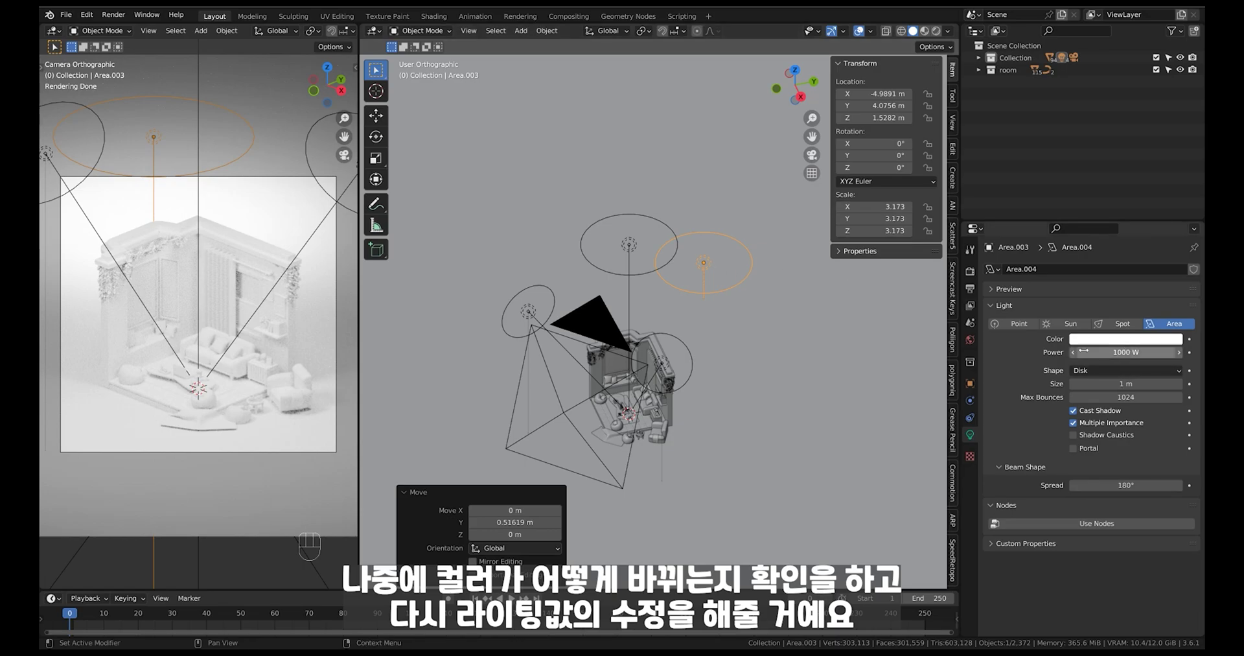
mouse_move(724, 384)
middle_mouse_down("shift")
mouse_move(731, 339)
mouse_move(741, 368)
middle_mouse_up("shift")
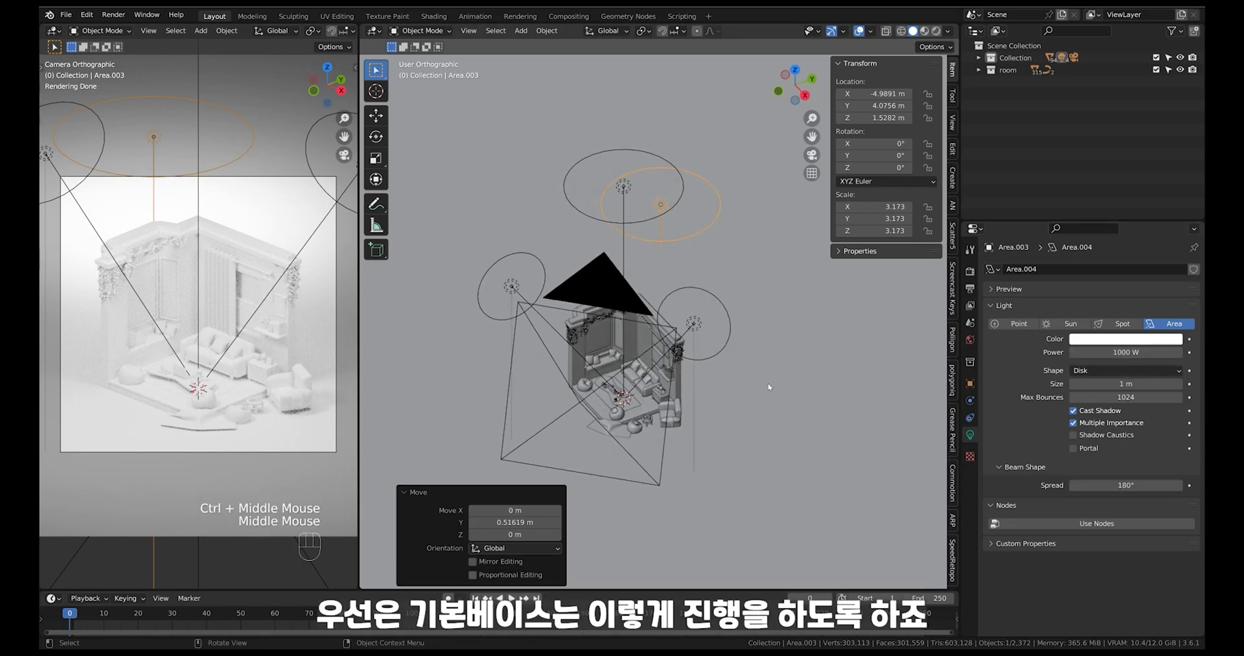
middle_click_drag(744, 322, 745, 285)
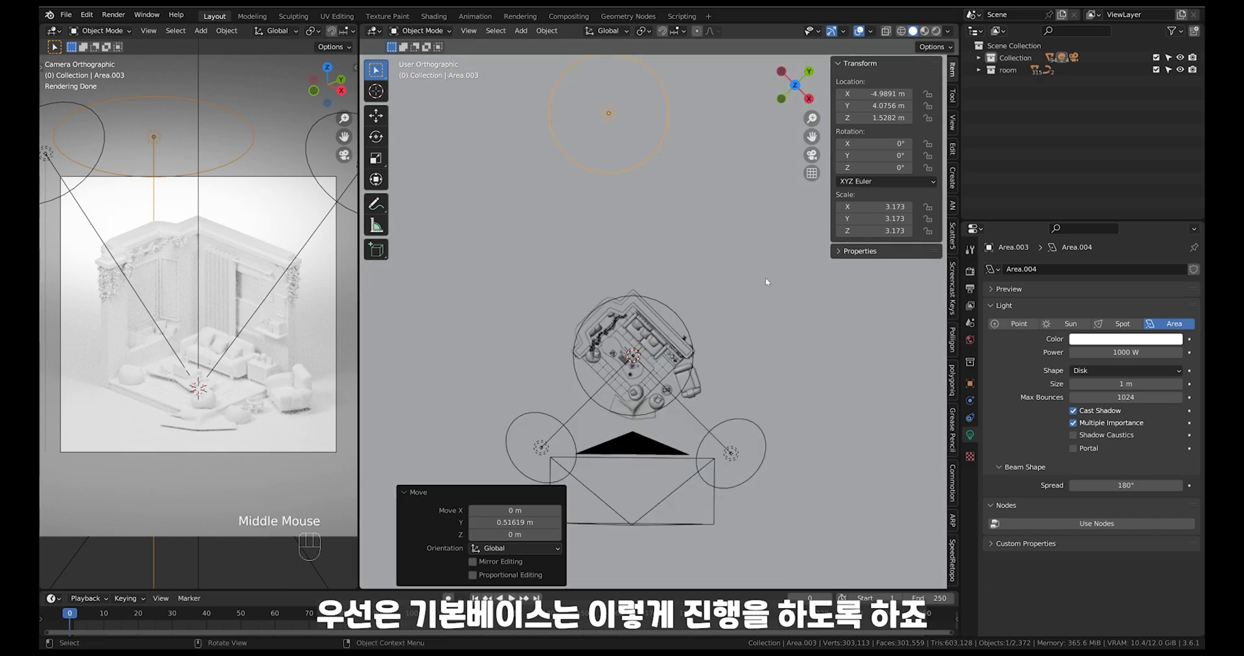
key("g")
key("y")
left_click(759, 293)
key("s")
left_click(730, 244)
left_click(1127, 353)
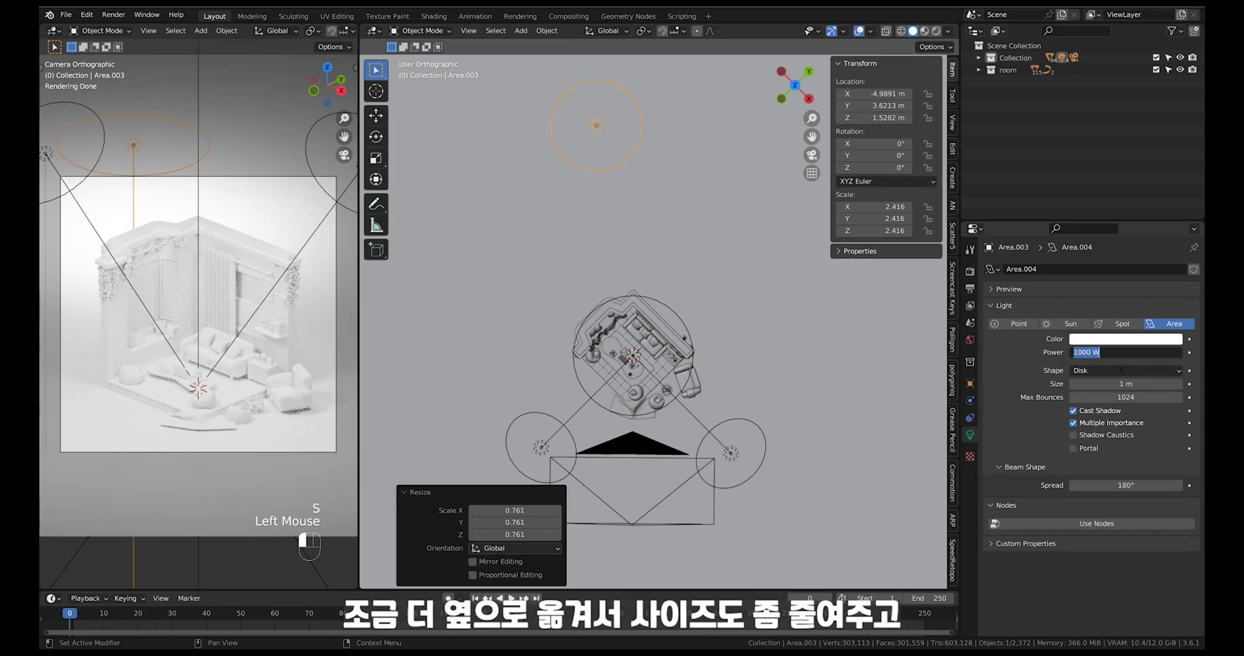
left_click(829, 398)
Step: Select the window object, Cube.001, on the room's wall as the surface that gives off light
middle_click_drag(814, 418, 760, 278, "shift")
left_click(760, 278)
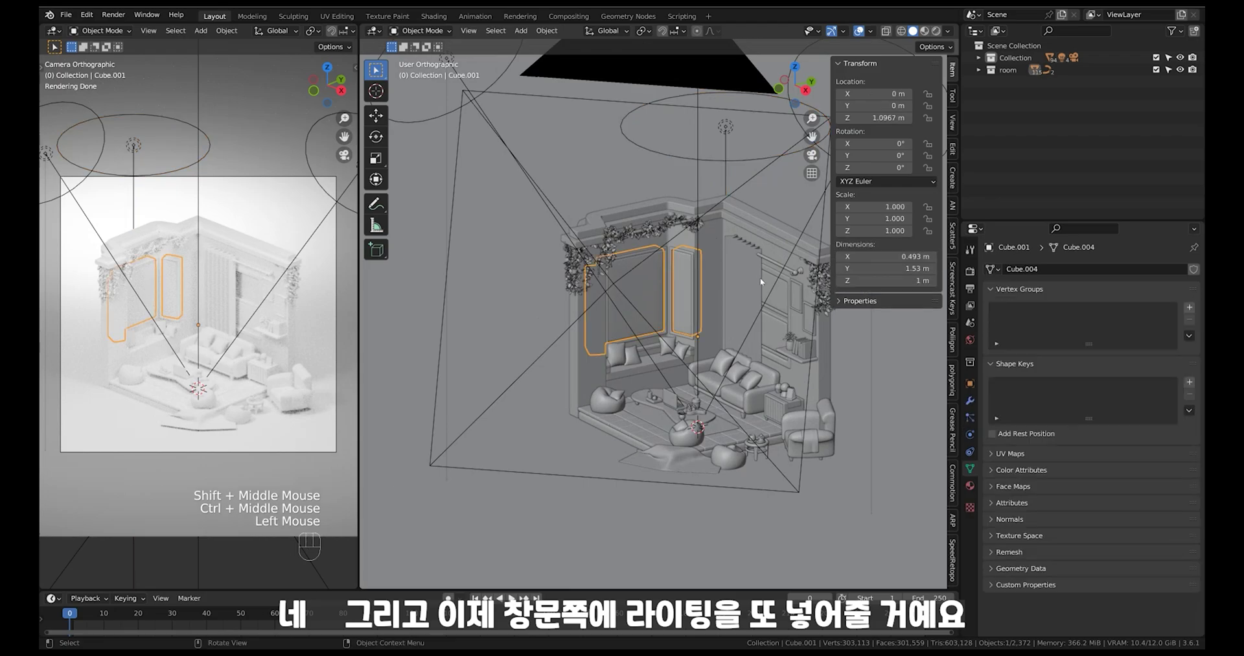
left_click(774, 311)
left_click(753, 294)
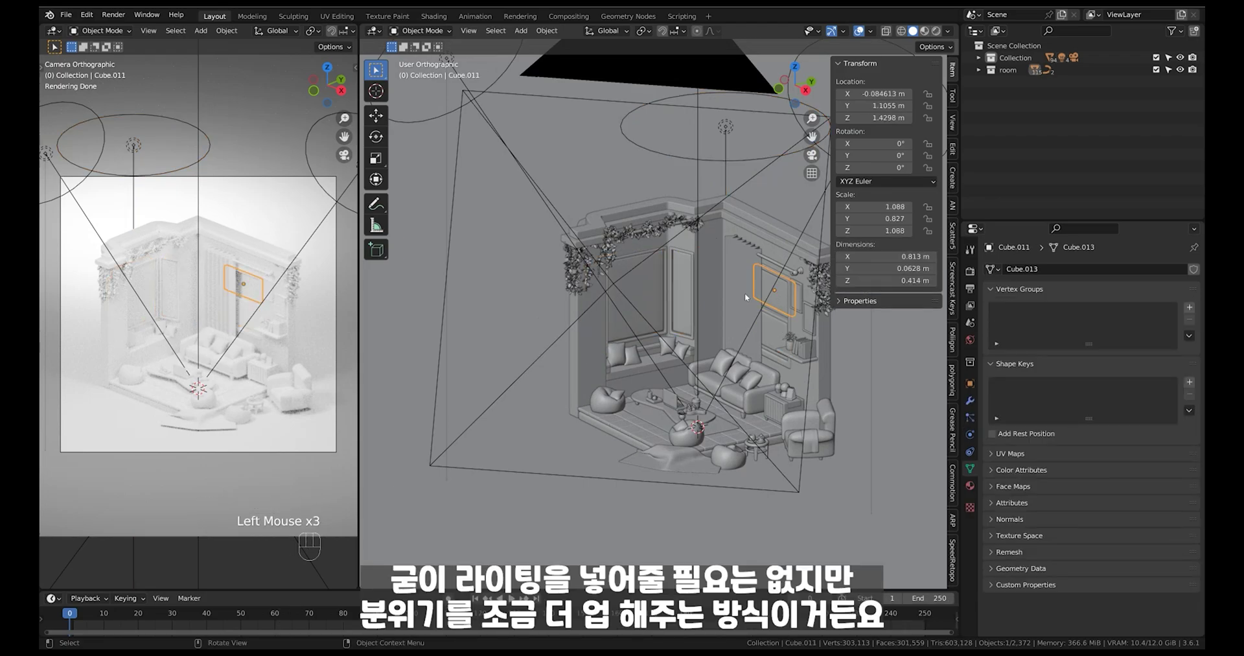
left_click(654, 307)
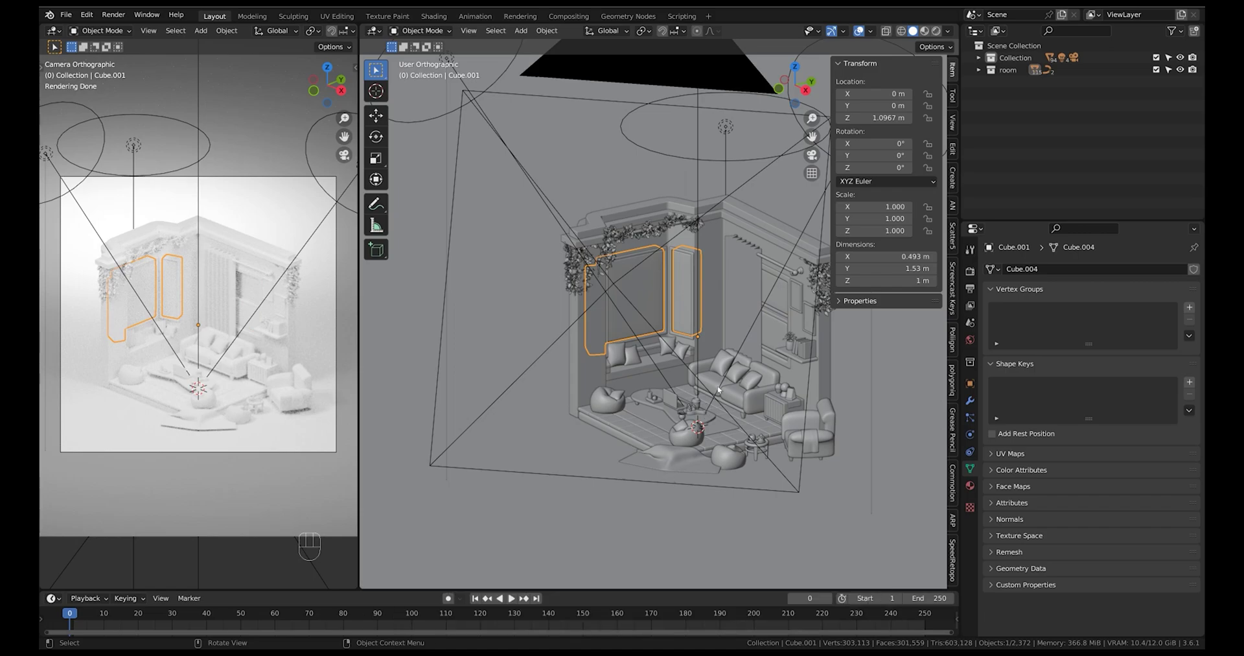
middle_click_drag(676, 494, 724, 399)
left_click(650, 264)
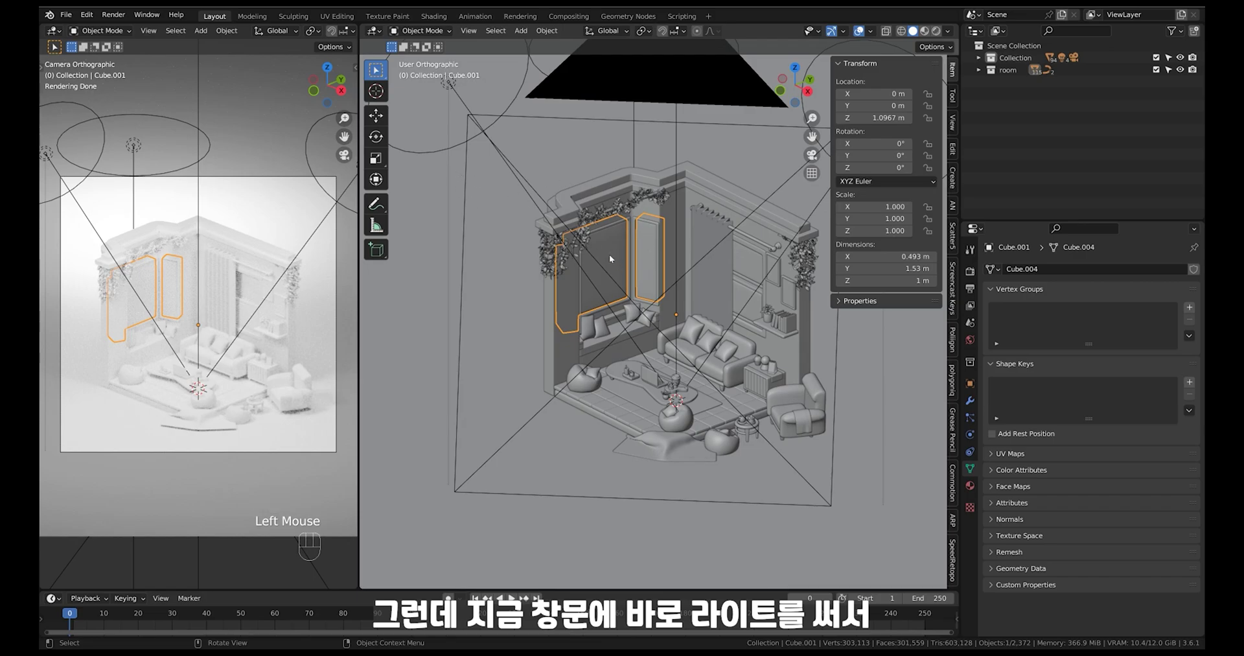
left_click(650, 258)
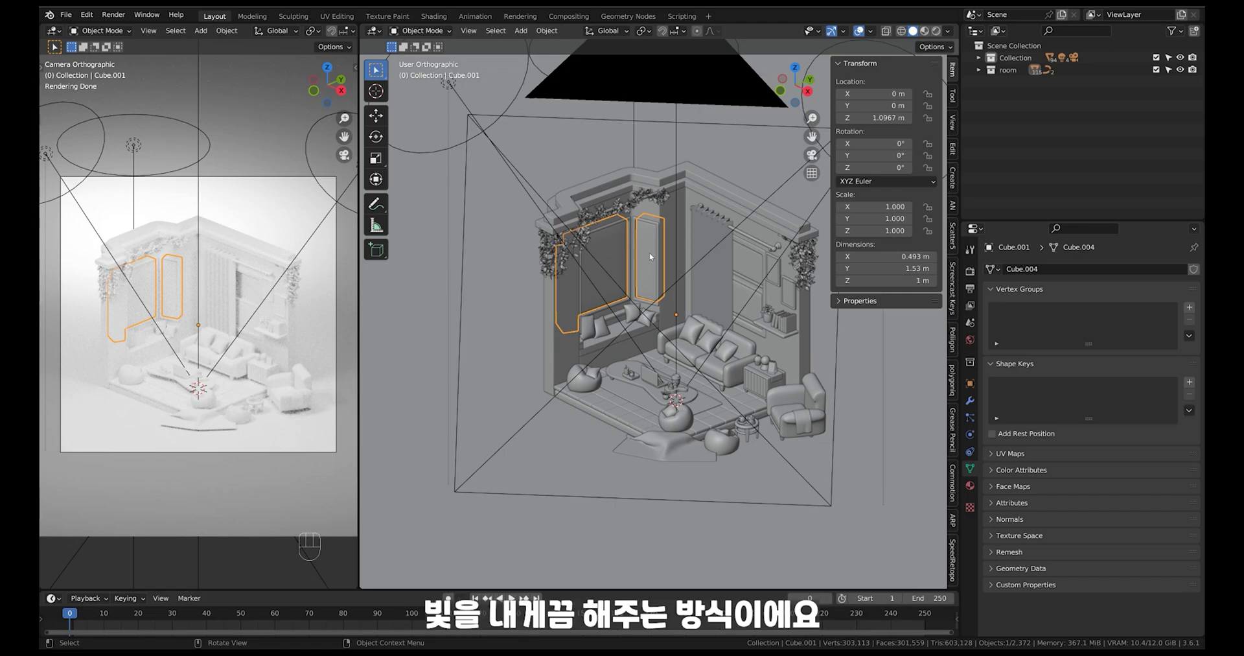
Step: Enlarge the timeline area and turn it into a Shader Editor
left_click_drag(684, 590, 679, 471)
left_click(52, 484)
left_click(52, 483)
left_click(52, 484)
left_click(80, 445)
Step: Create a new material for the window object, Cube.001
middle_click_drag(499, 502, 527, 543)
middle_click_drag(492, 502, 482, 515, "ctrl")
left_click(576, 483)
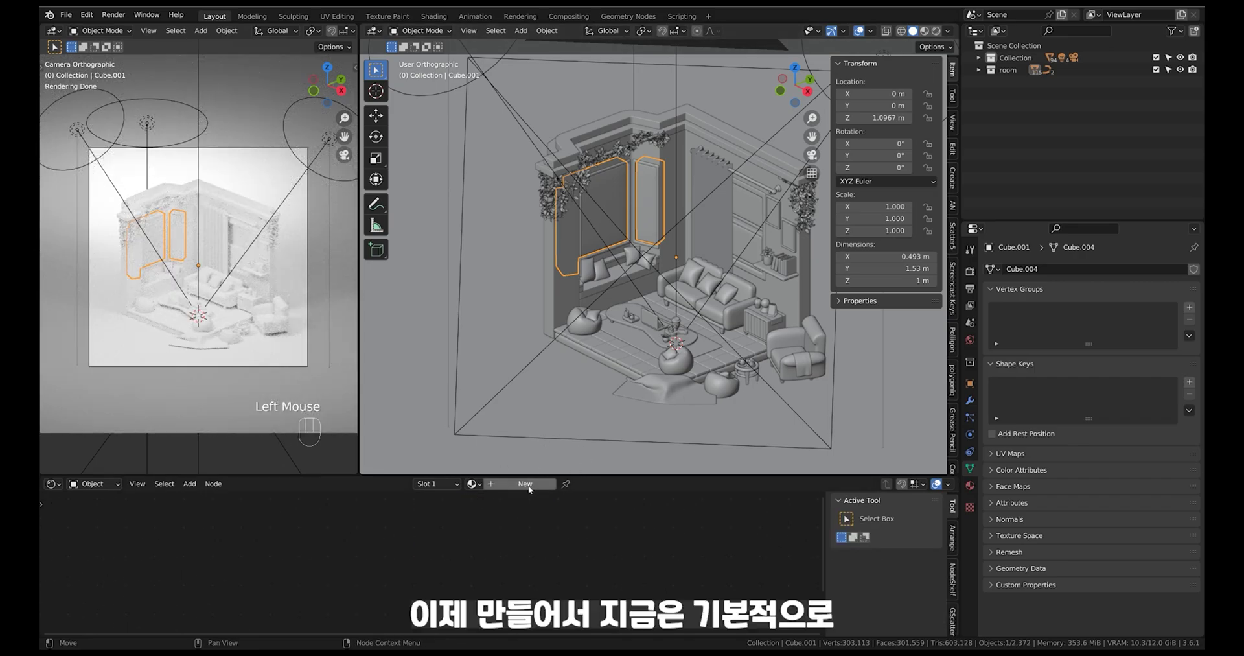
left_click(524, 486)
middle_click_drag(525, 497, 470, 552)
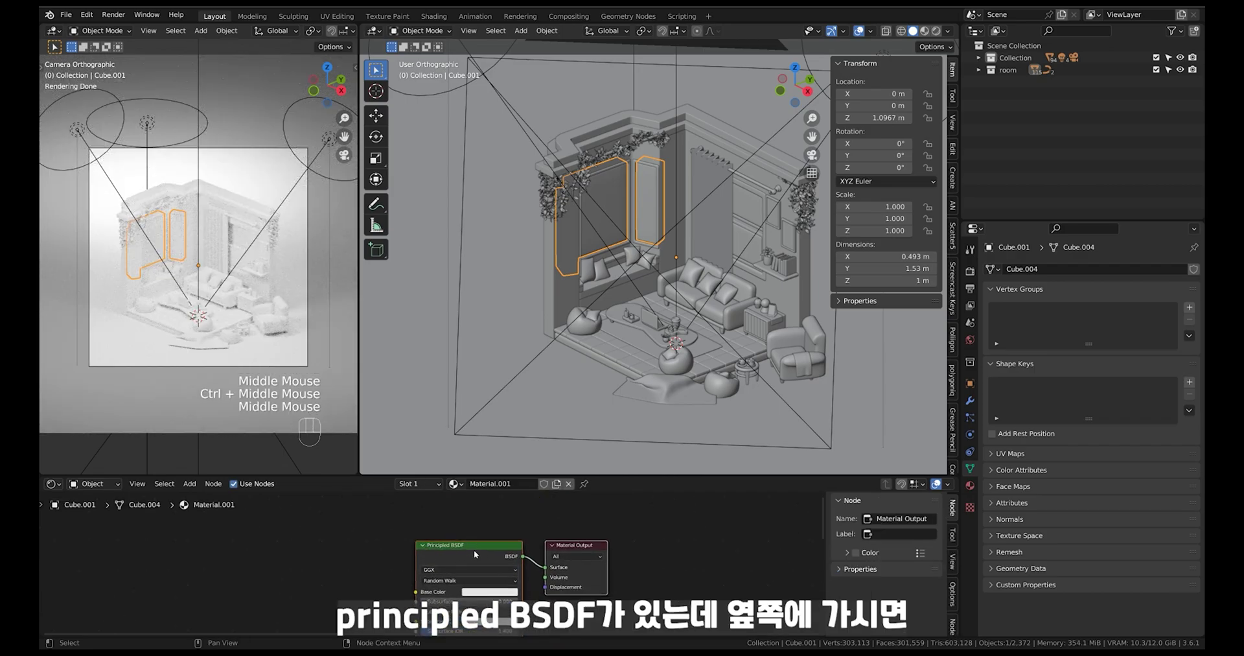
Step: Change the window material's surface shader from Principled BSDF to Emission
left_click(970, 485)
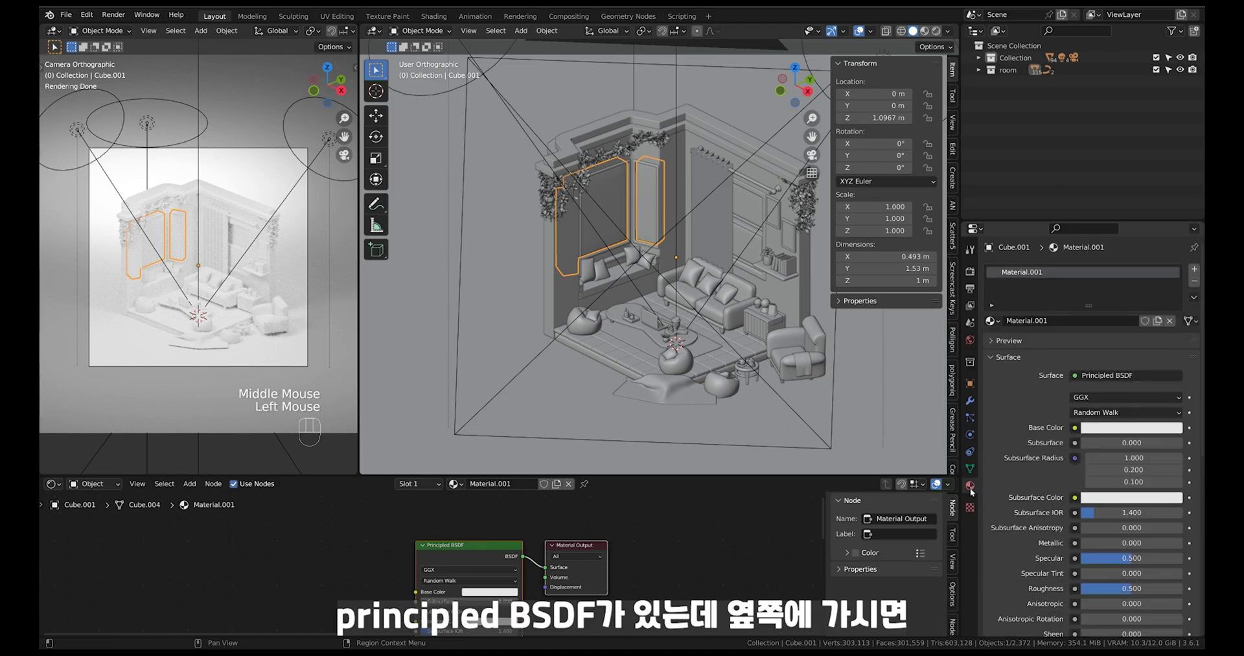
left_click(1077, 379)
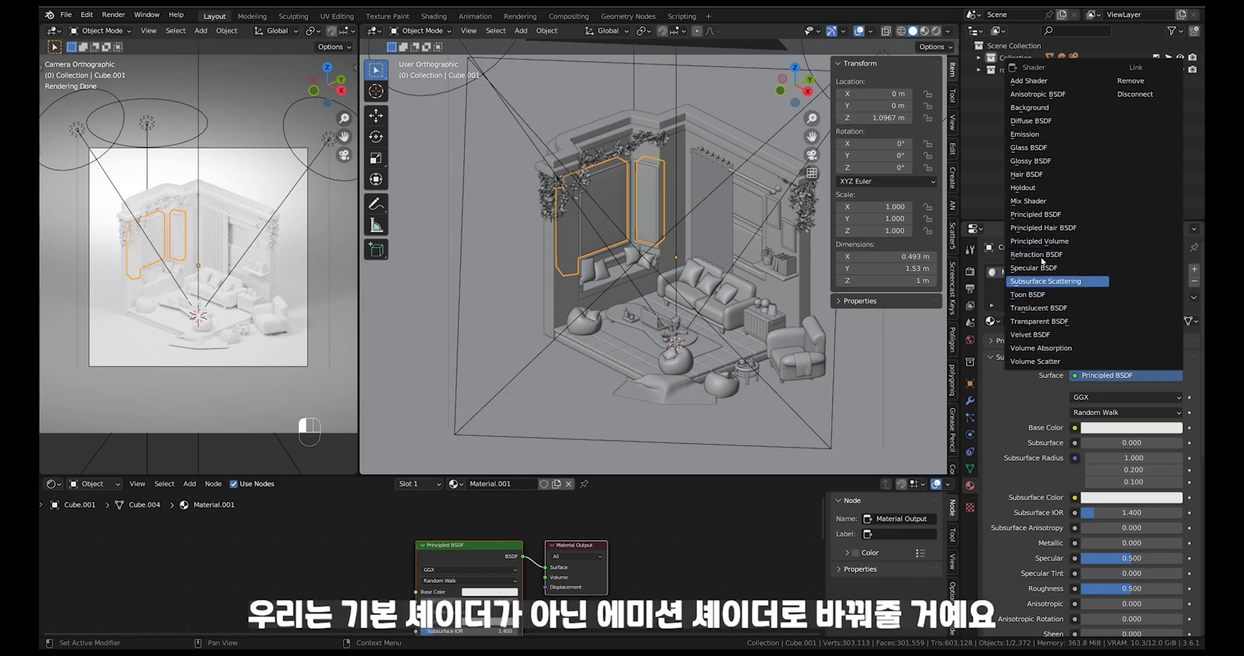
left_click(1041, 135)
left_click_drag(446, 561, 459, 541)
left_click(463, 548)
middle_click_drag(630, 556, 666, 562)
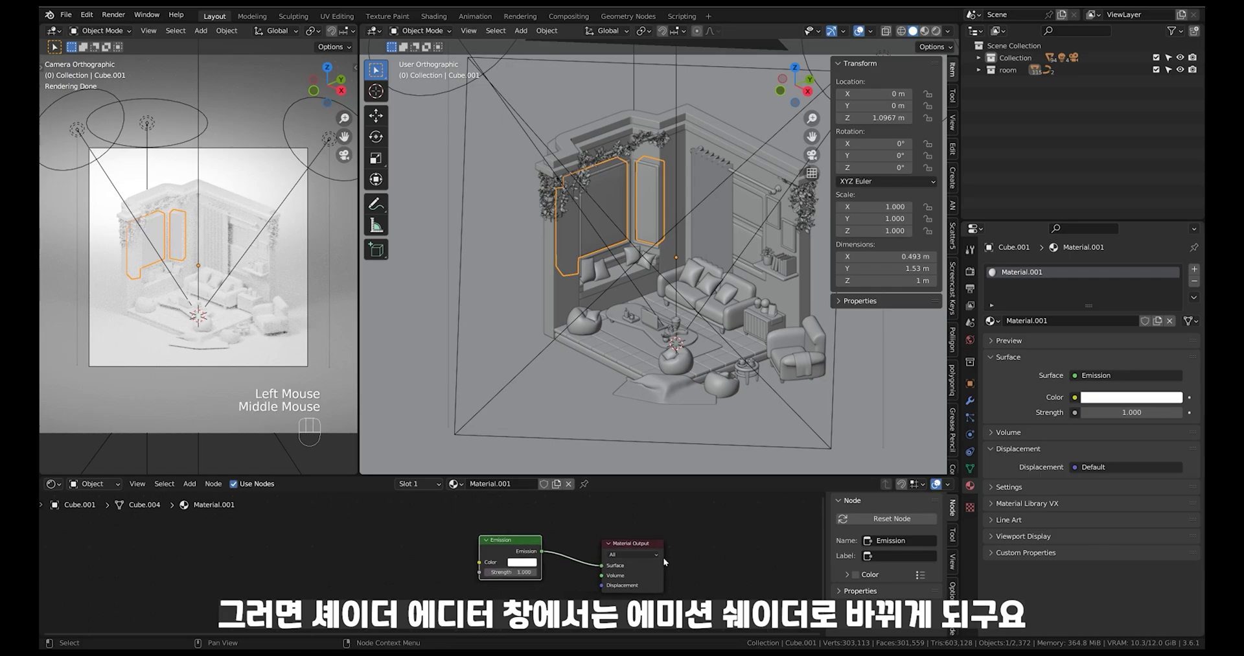
Step: Try adding a second Emission node to the window material by searching for it, and delete that extra node
left_click(382, 535)
key("Tab")
key("shift+a")
key("Up")
key("Up")
key("Return")
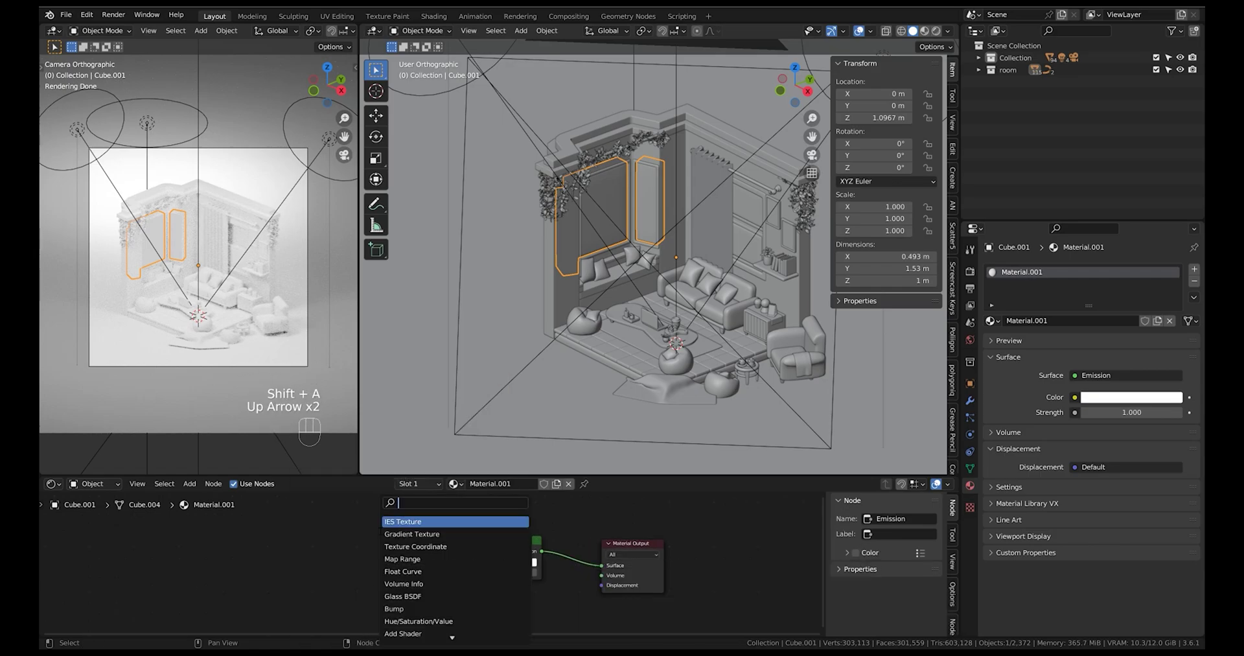
type("emission")
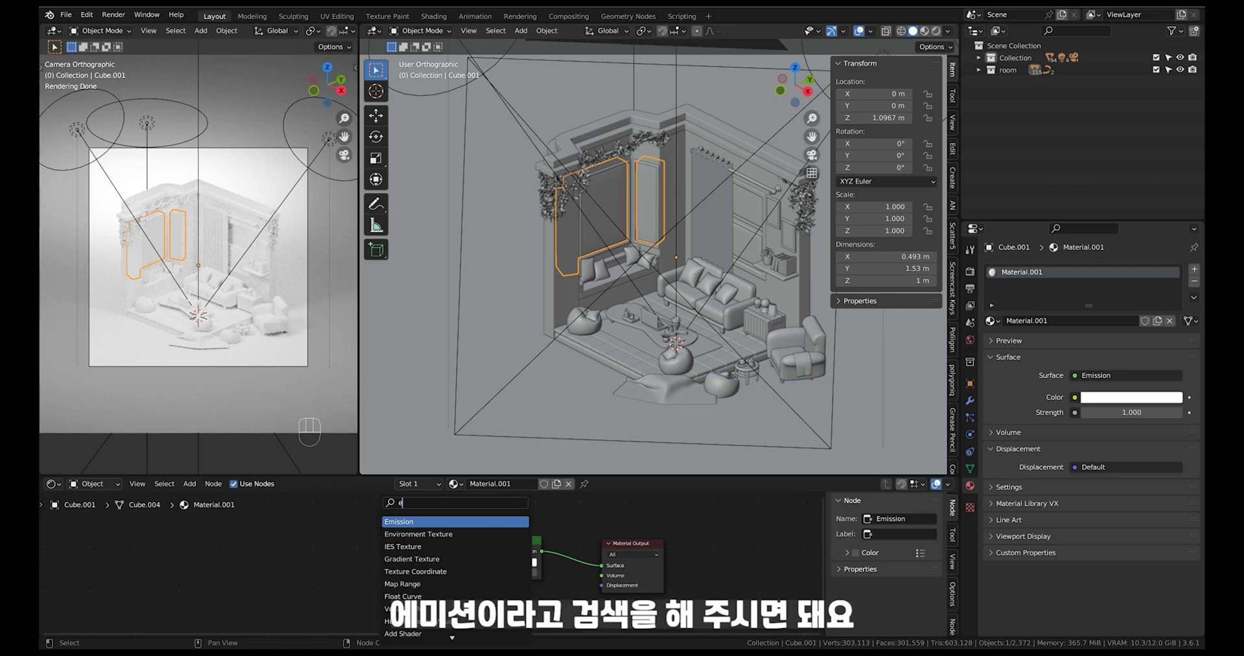
key("Return")
left_click(379, 520)
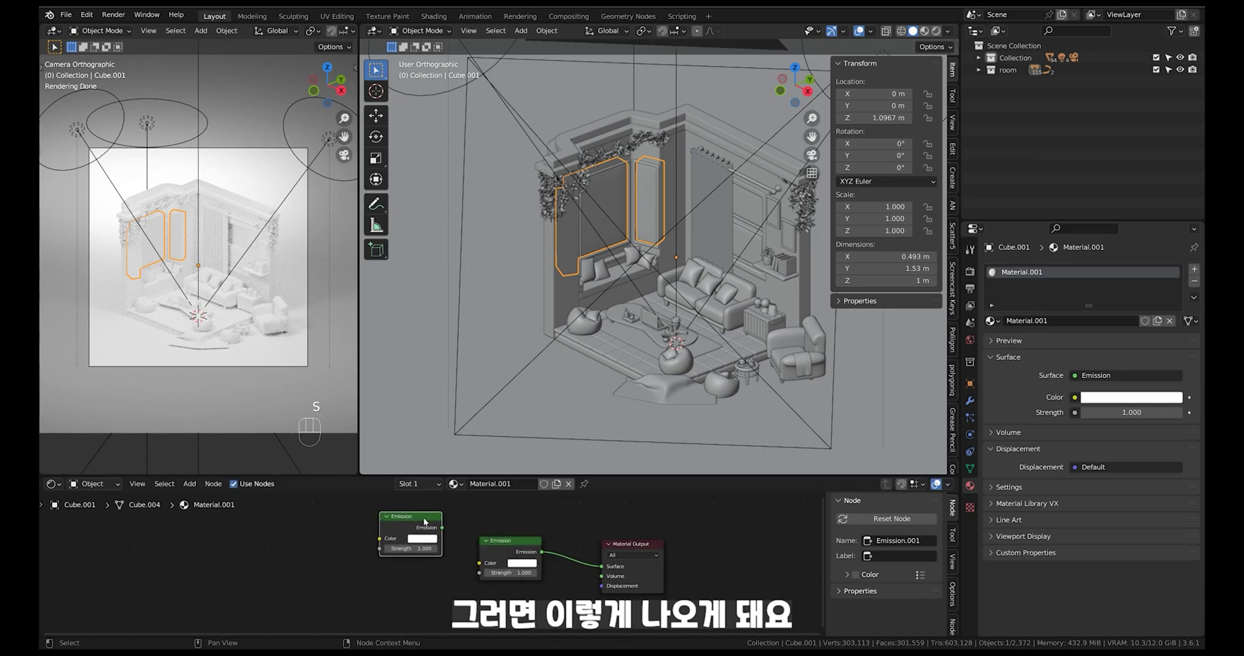
left_click(425, 525)
key("Delete")
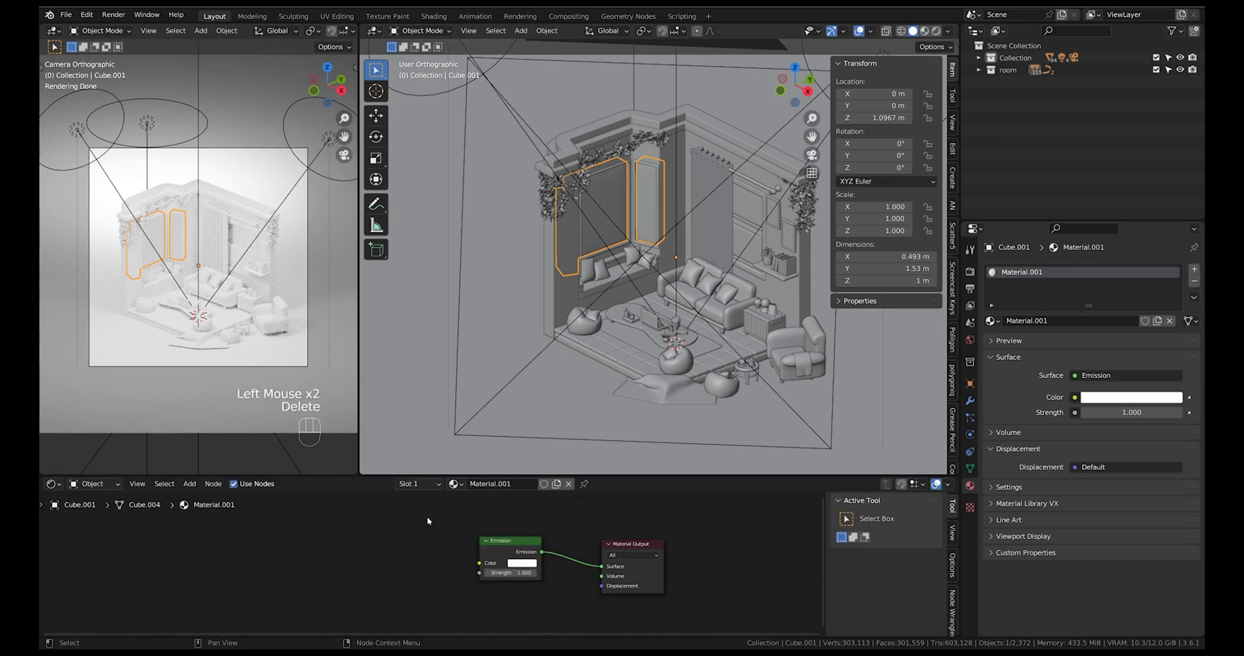
Step: Set the Emission strength of the window material to 50
left_click(280, 267)
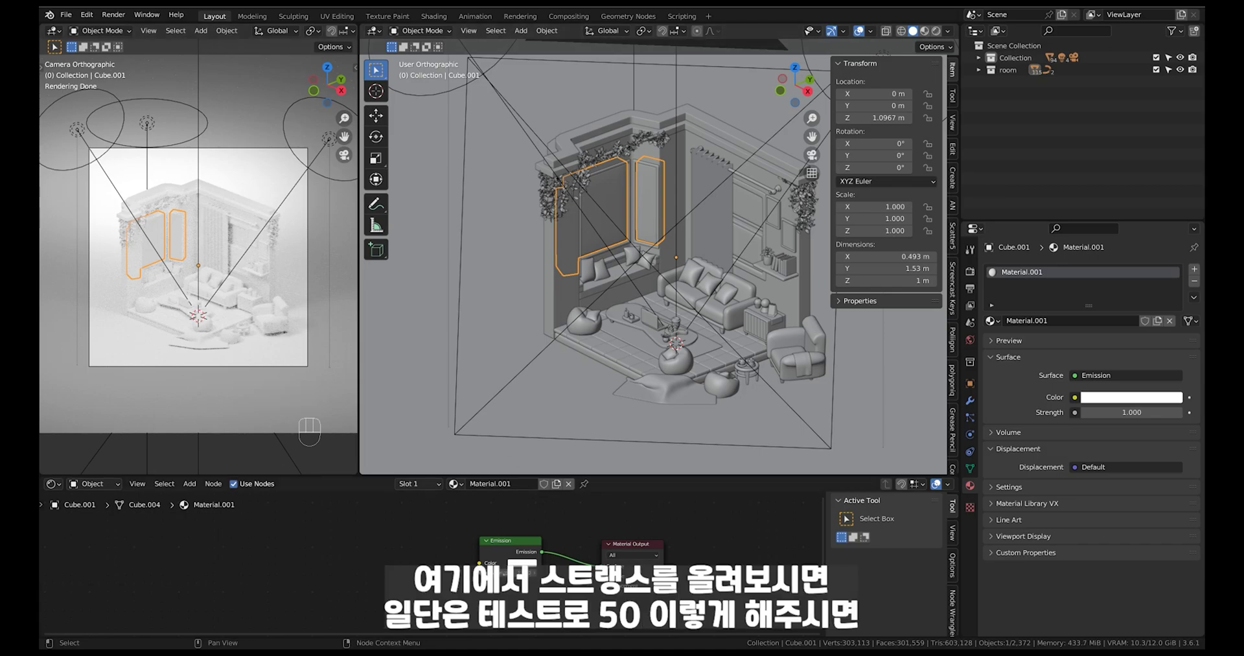
left_click(513, 573)
type("50")
key("Return")
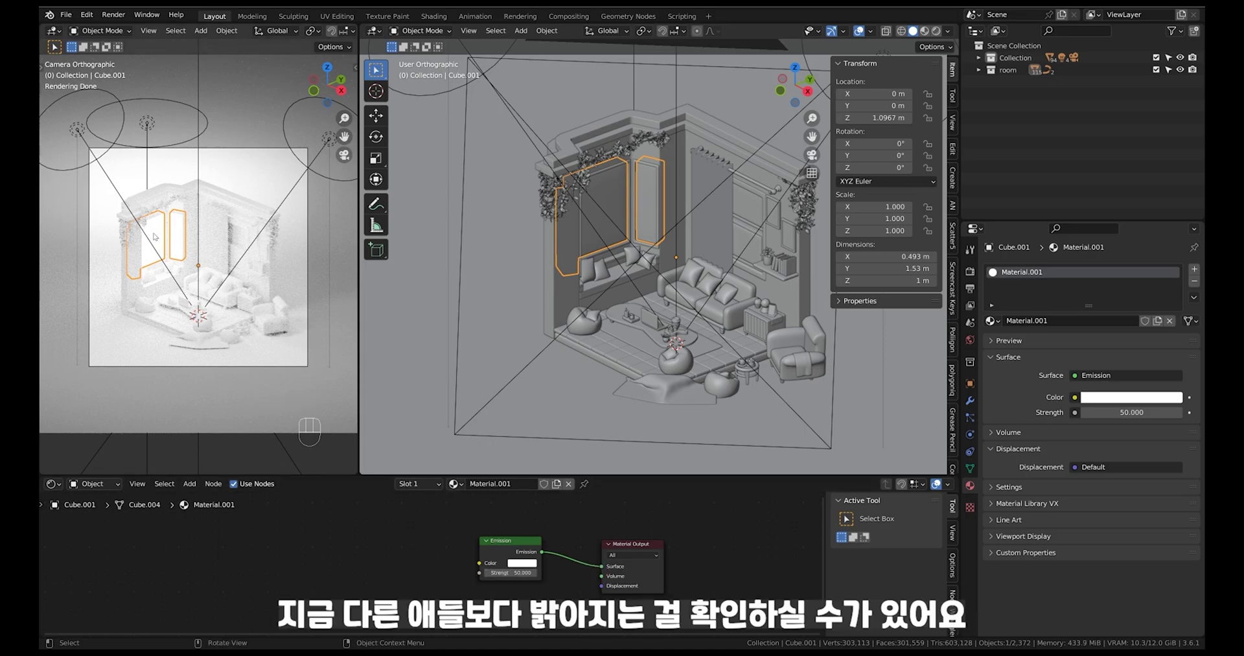
left_click(645, 205)
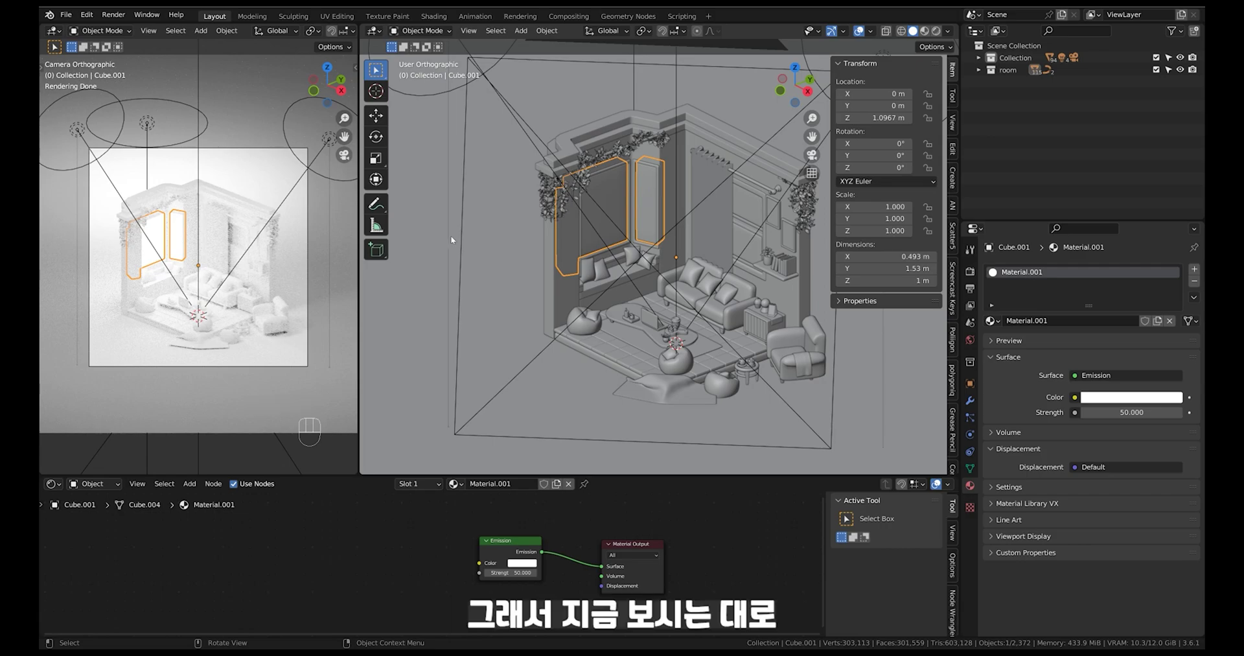
left_click(174, 231)
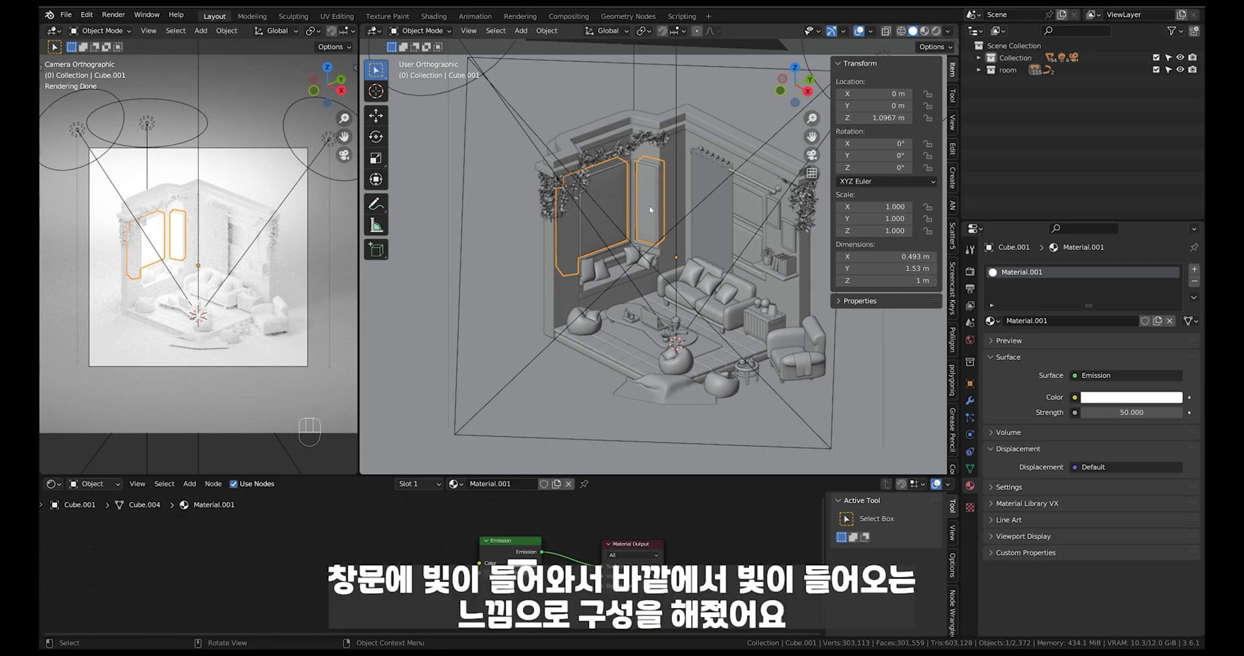
Step: Set the Emission strength of the window material to 20
left_click(512, 573)
type("20")
key("Return")
Step: Link the emissive material of Cube.001 to the upper and lower window panes on the other wall, and check both panes
left_click(744, 201)
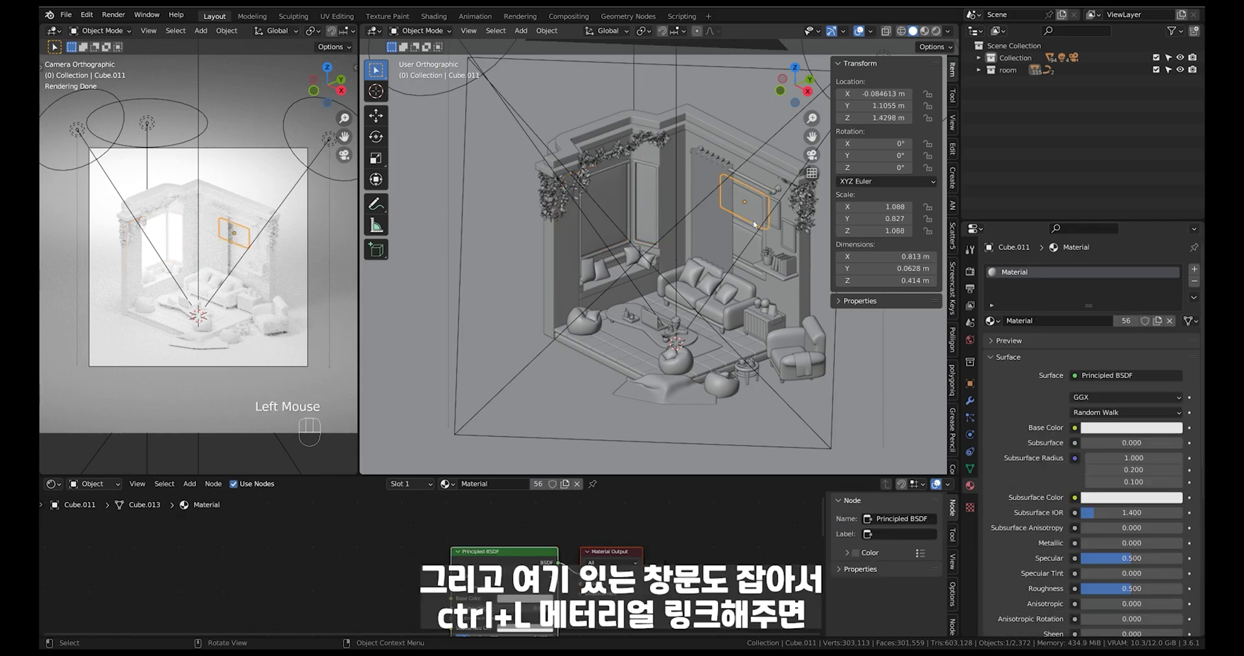
left_click(745, 238, "shift")
left_click(647, 211, "shift")
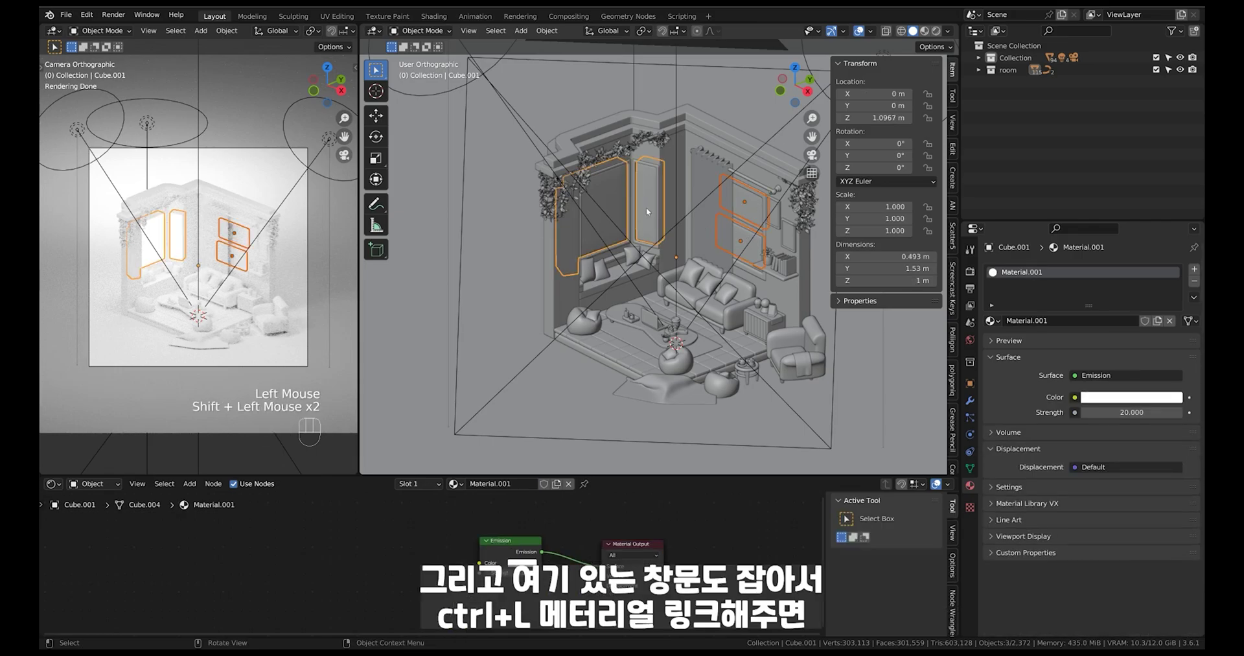
key("ctrl+l")
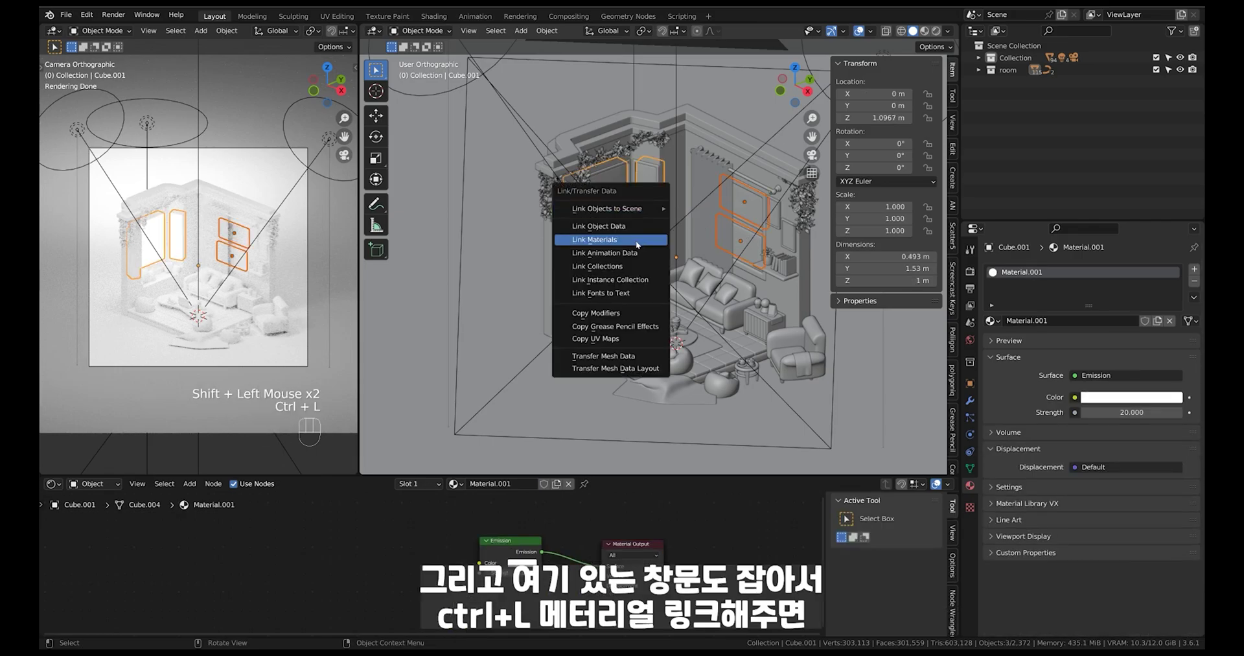
left_click(650, 239)
left_click(684, 350)
left_click(749, 210)
left_click(750, 254)
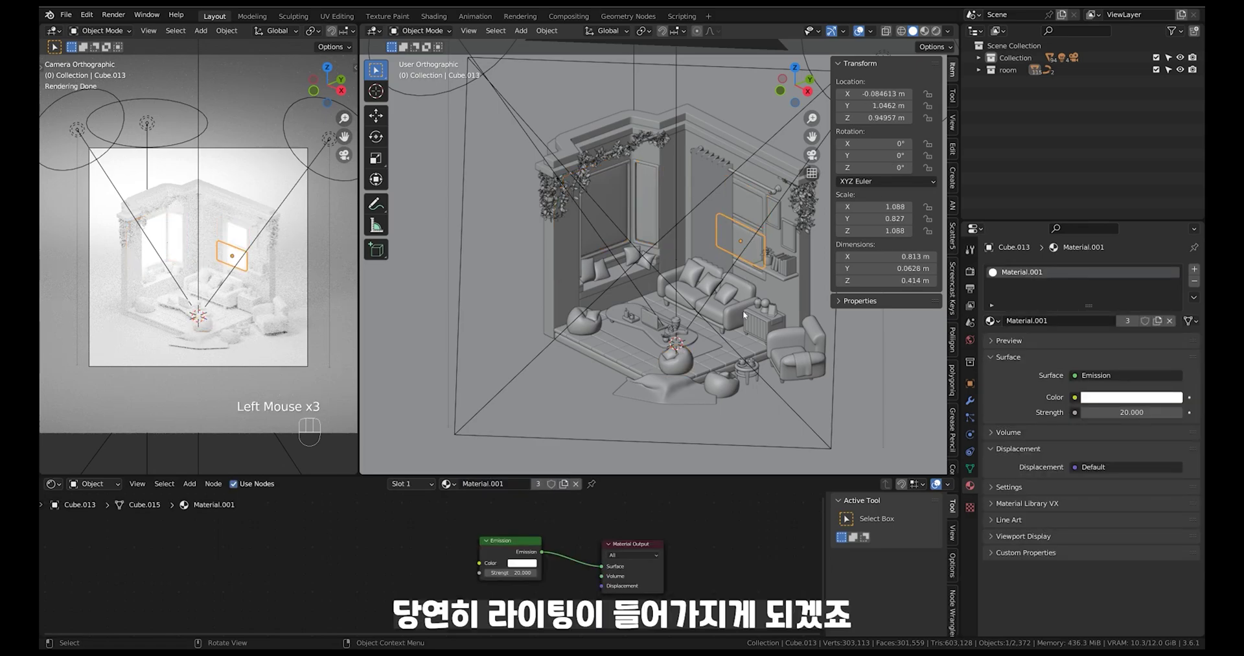
Step: Render the scene from the camera and examine the image closely for lighting problems and objects floating above the floor
left_click(275, 295)
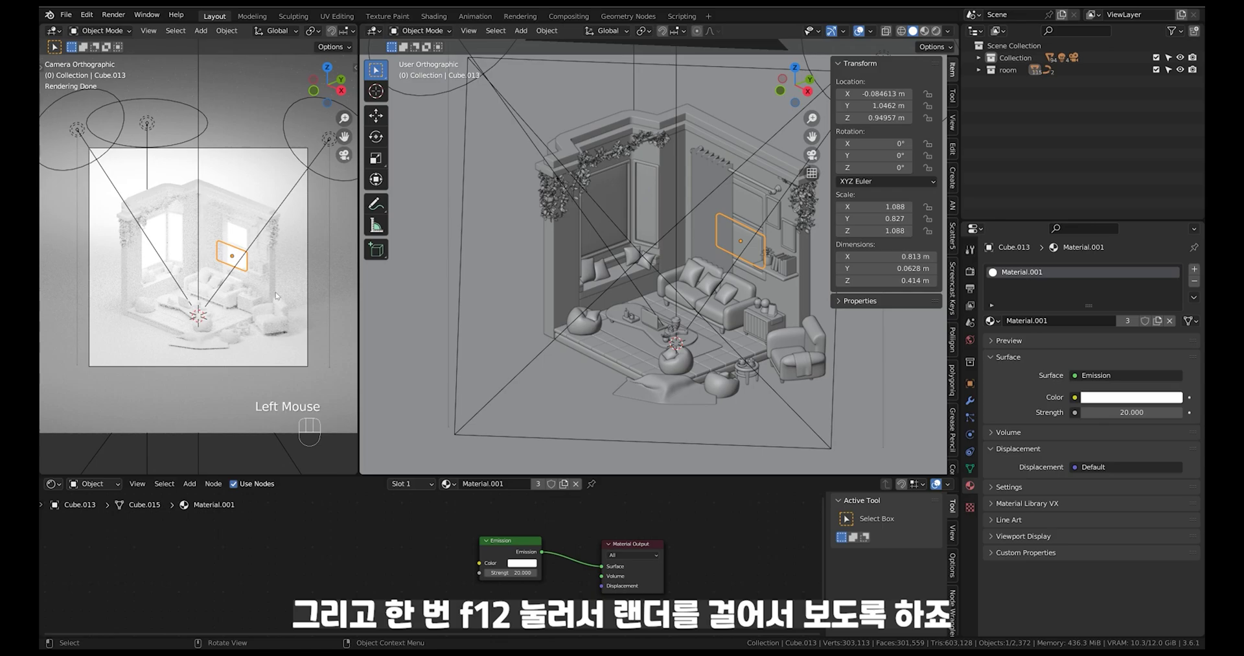
key("F12")
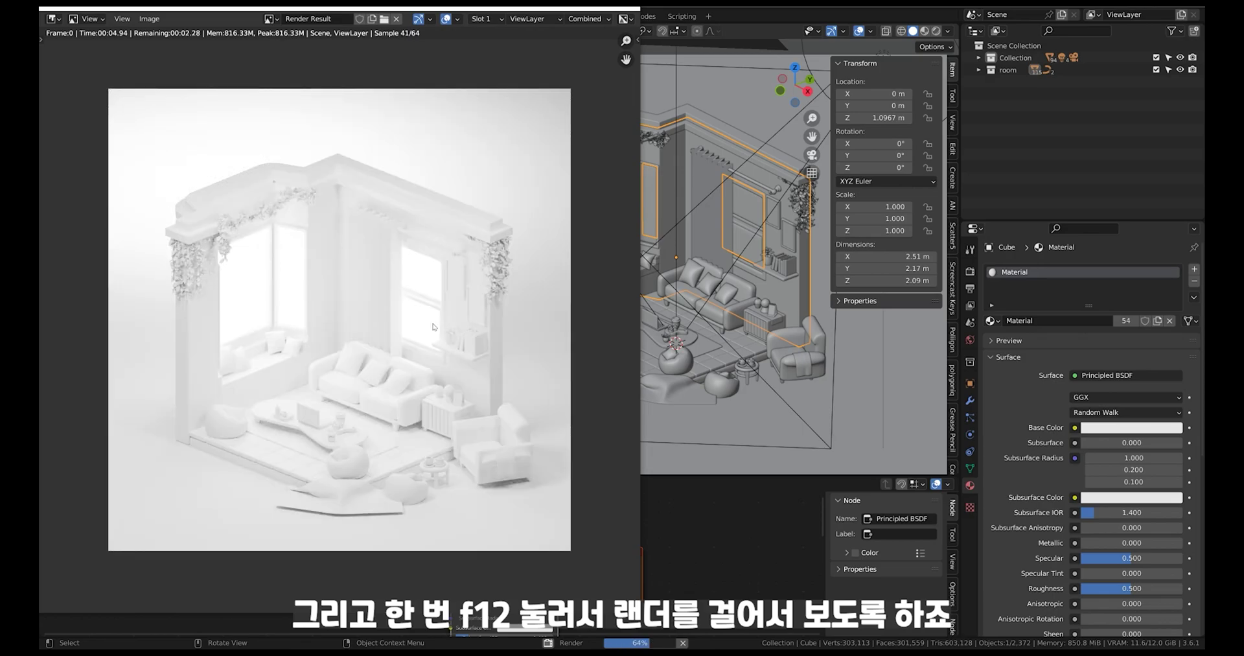
scroll(411, 323, "up", 1)
scroll(410, 327, "up", 1)
scroll(410, 330, "down", 1)
scroll(410, 332, "up", 1)
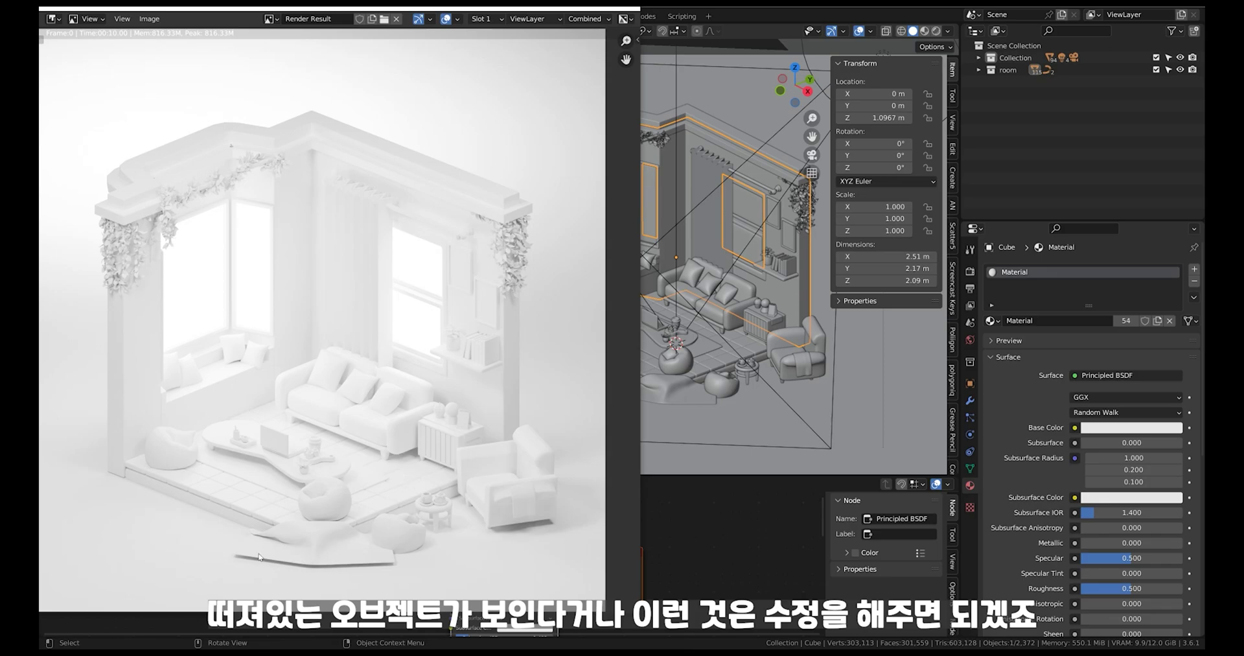
scroll(353, 508, "down", 1)
scroll(311, 454, "up", 1)
scroll(308, 446, "up", 1)
middle_click_drag(309, 441, 323, 426)
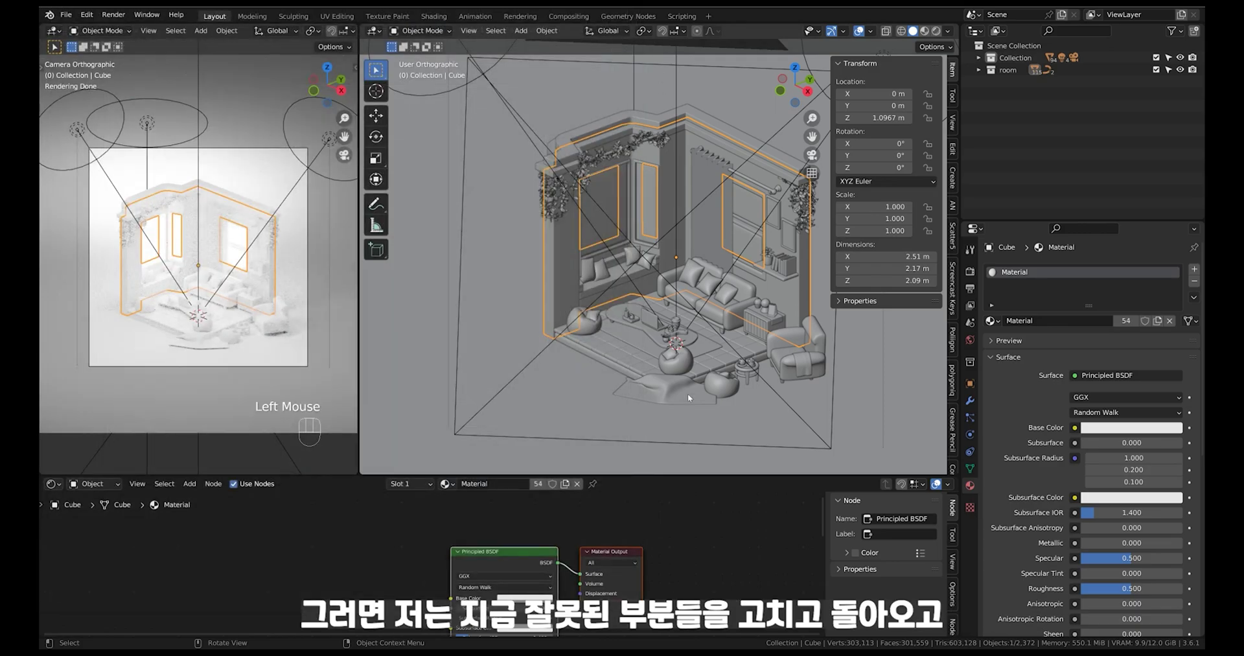
Step: Set the Solidify modifier thickness of the rug in front of the room, Plane.004, to 0.098 m
middle_click_drag(723, 418, 725, 383, "ctrl")
middle_click_drag(726, 382, 739, 194, "shift")
middle_click_drag(654, 292, 703, 337, "shift")
middle_click_drag(703, 337, 716, 383)
middle_click_drag(716, 383, 755, 368)
left_click(971, 399)
left_click_drag(1126, 350, 1140, 349)
Step: Render the scene to check the rug against the floor, and close the render window
key("F12")
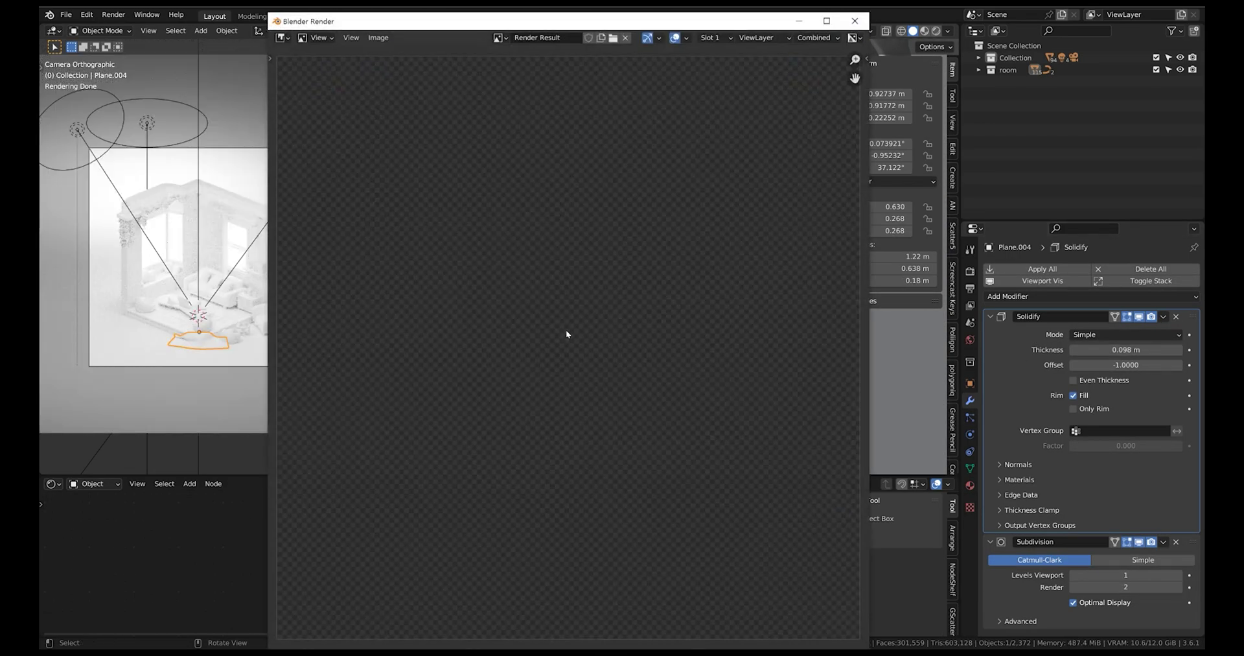
left_click_drag(551, 21, 334, 30)
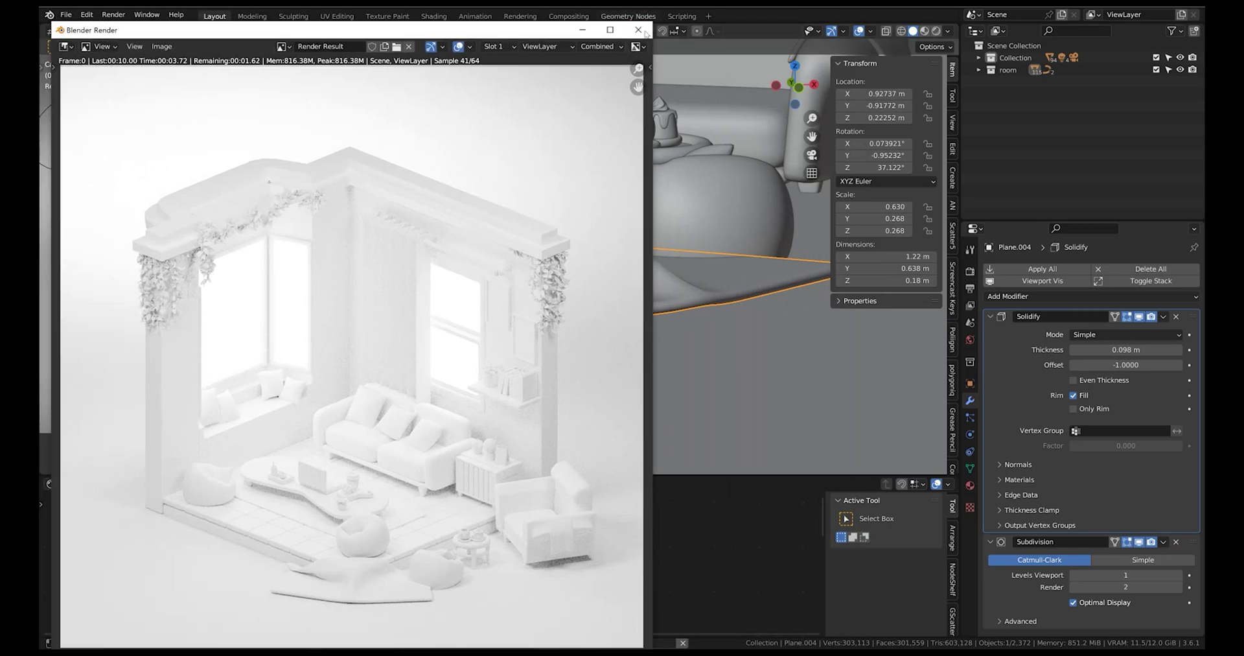
left_click(638, 30)
Step: Lower the rug slightly along the global Z axis toward the floor, and select the floor plane
key("g")
key("z")
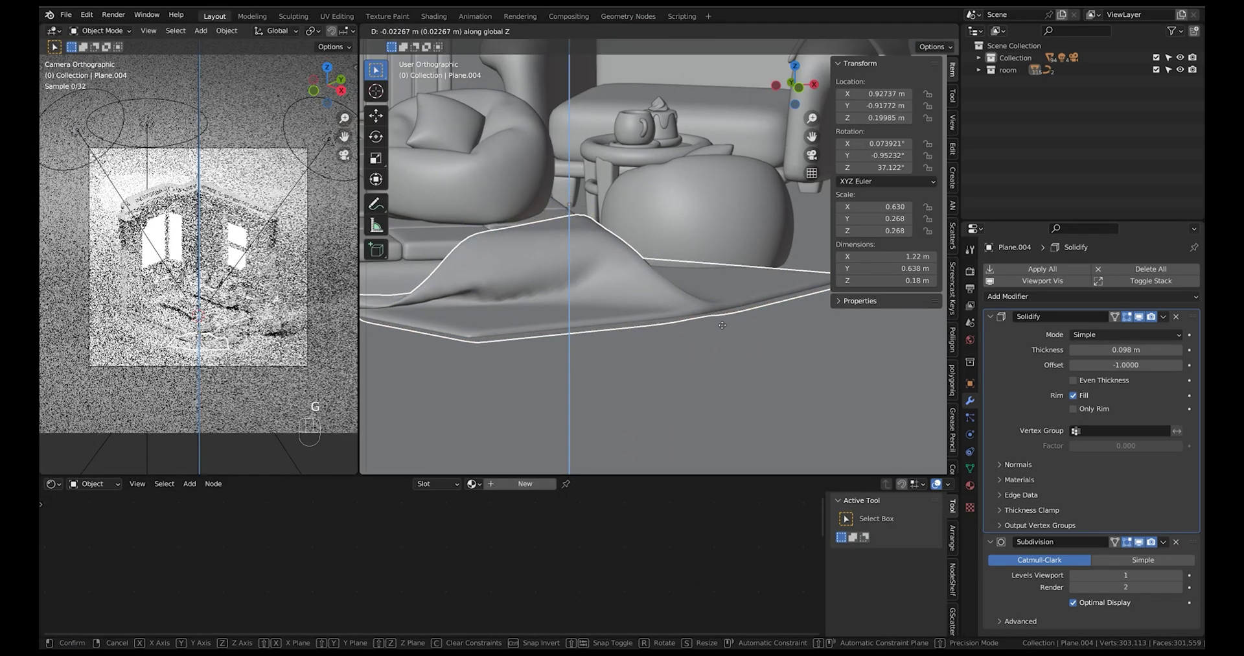
left_click(1113, 296)
left_click(771, 328)
Step: Render the scene again to review the lit room with the lowered rug, and close the render window
key("F12")
left_click_drag(557, 15, 448, 21)
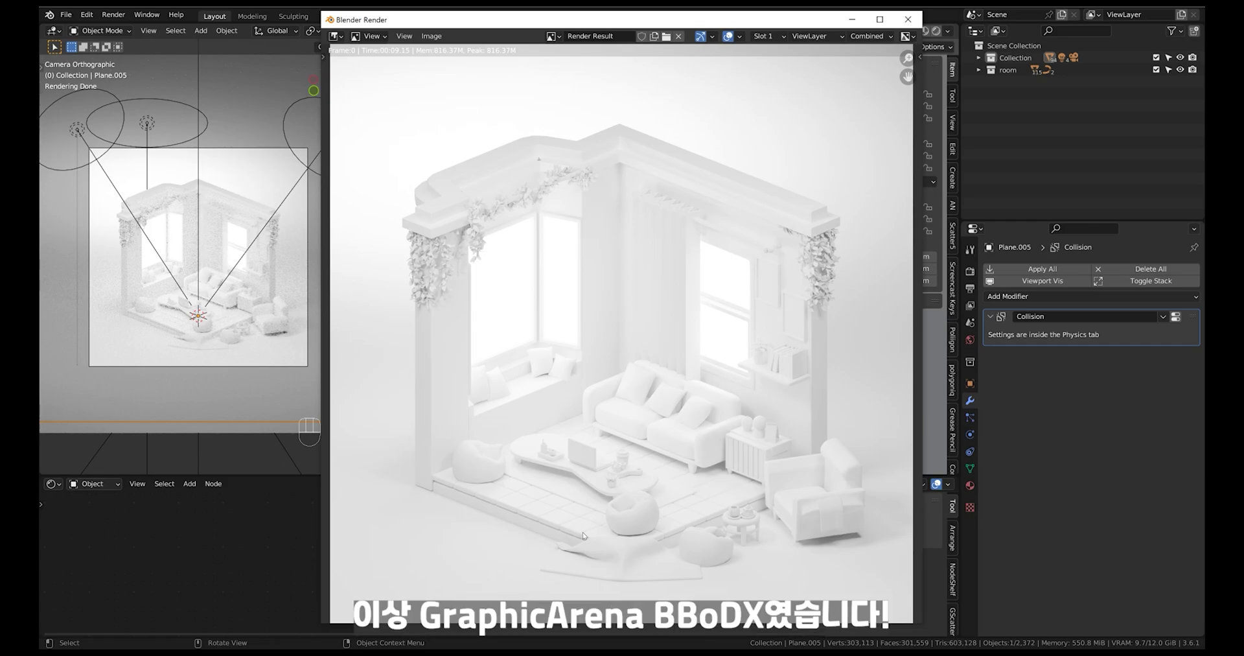
left_click(908, 19)
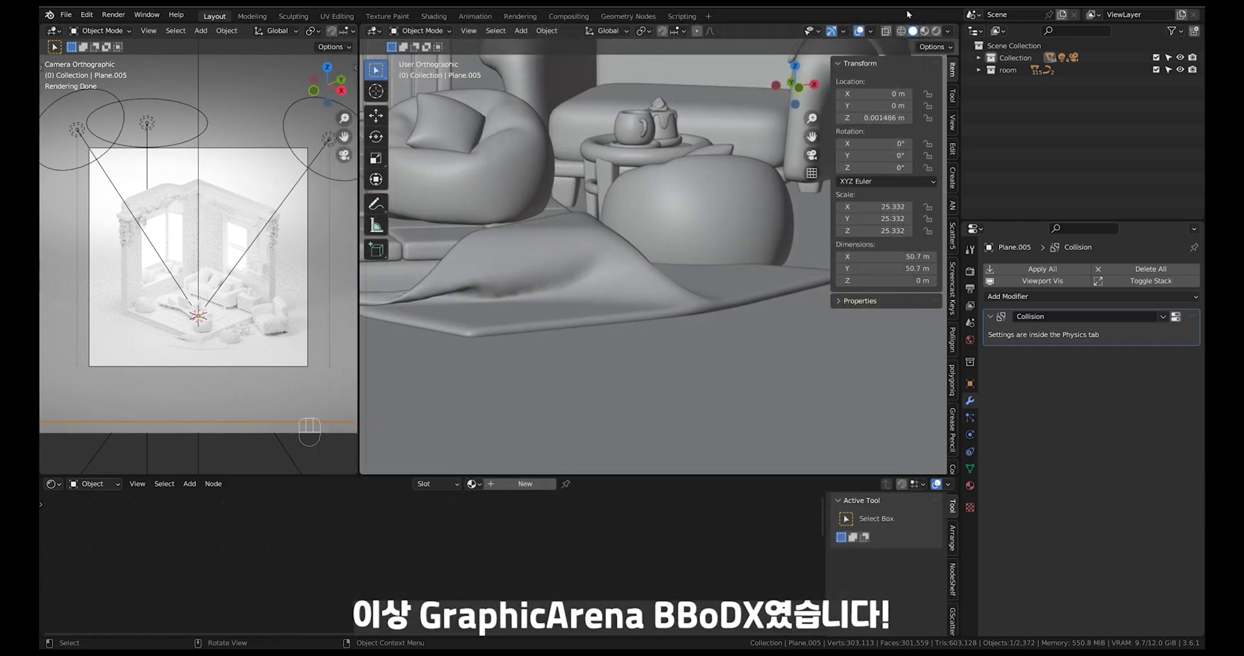